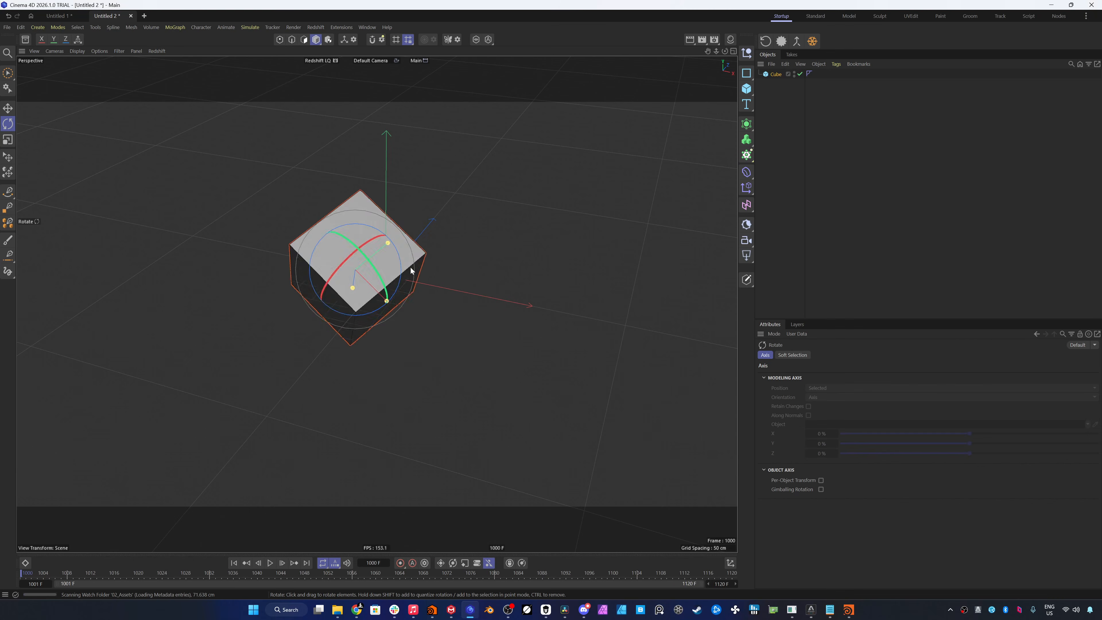
# - Rotate the cube freely in the perspective viewport with the Rotate tool
pyautogui.moveTo(346, 243); pyautogui.dragTo(412, 290)
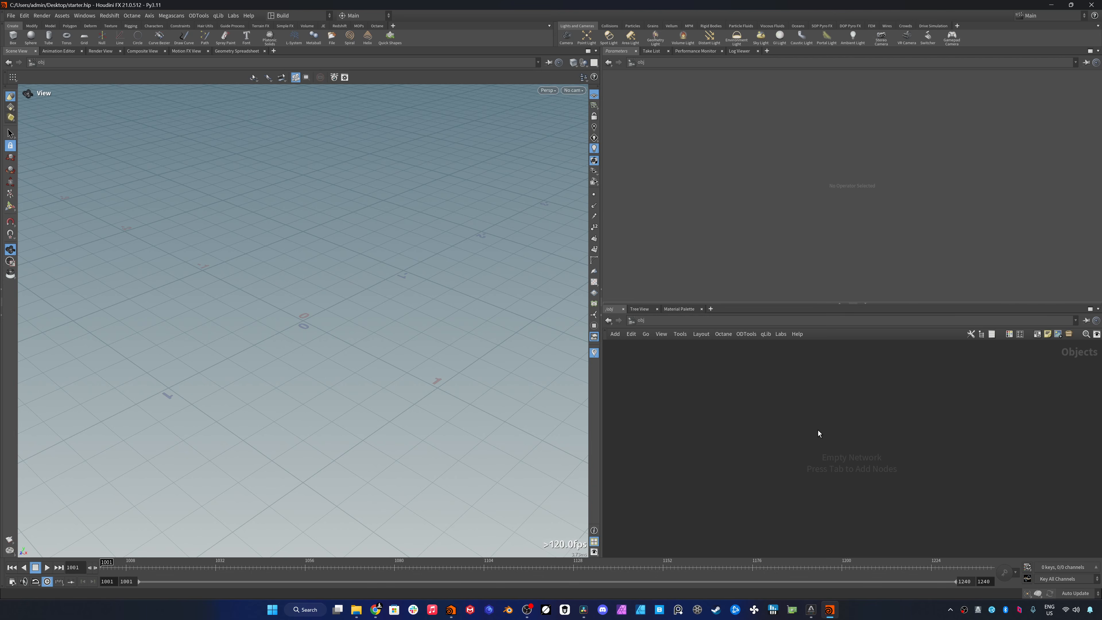
# - Add a Box to the empty object network and go inside its geometry node
pyautogui.press('Tab')
pyautogui.press('Escape')
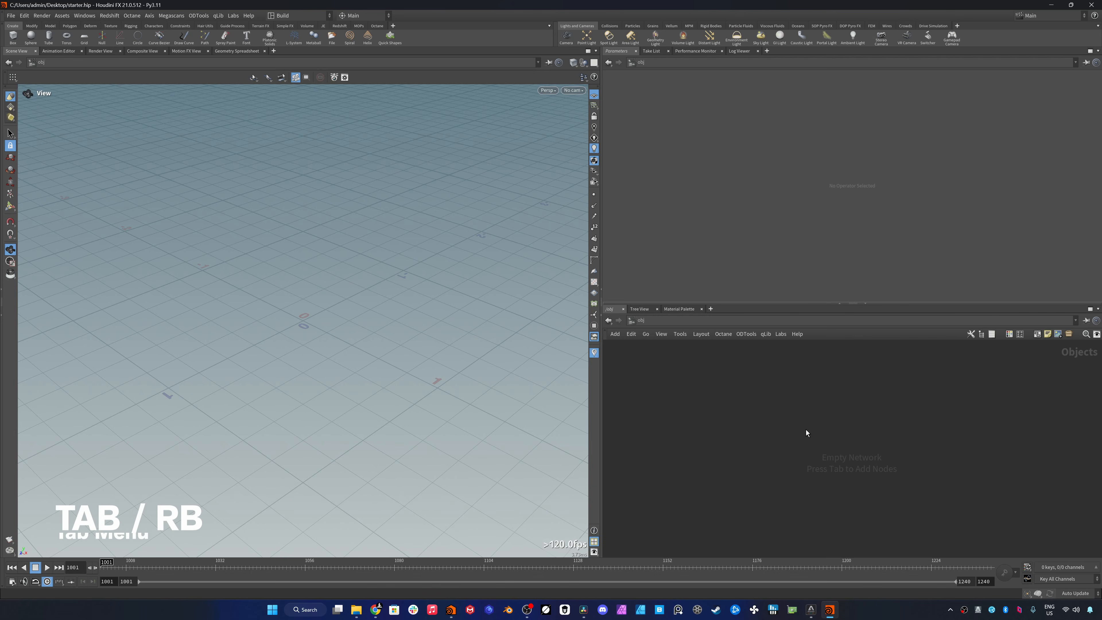
pyautogui.rightClick(822, 430)
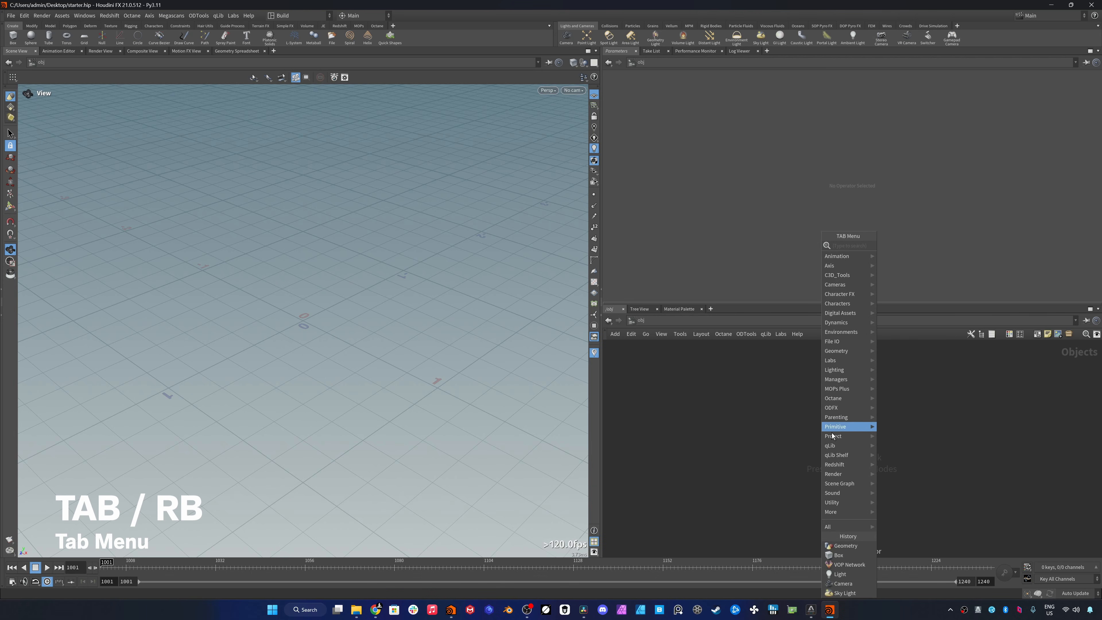
pyautogui.moveTo(852, 379)
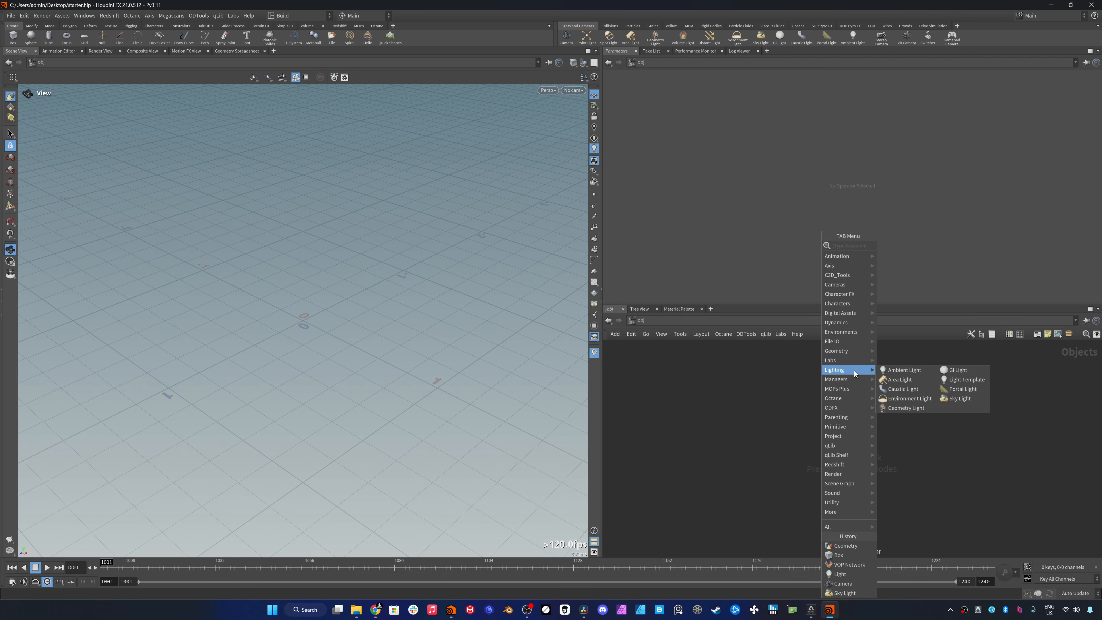
pyautogui.write('box')
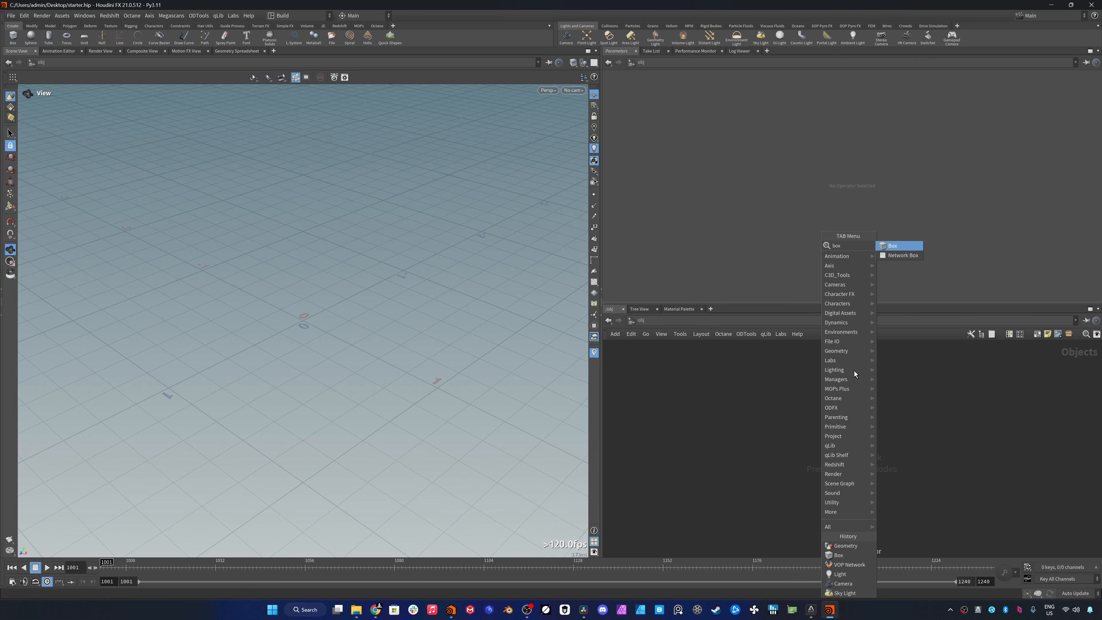
pyautogui.press('Return')
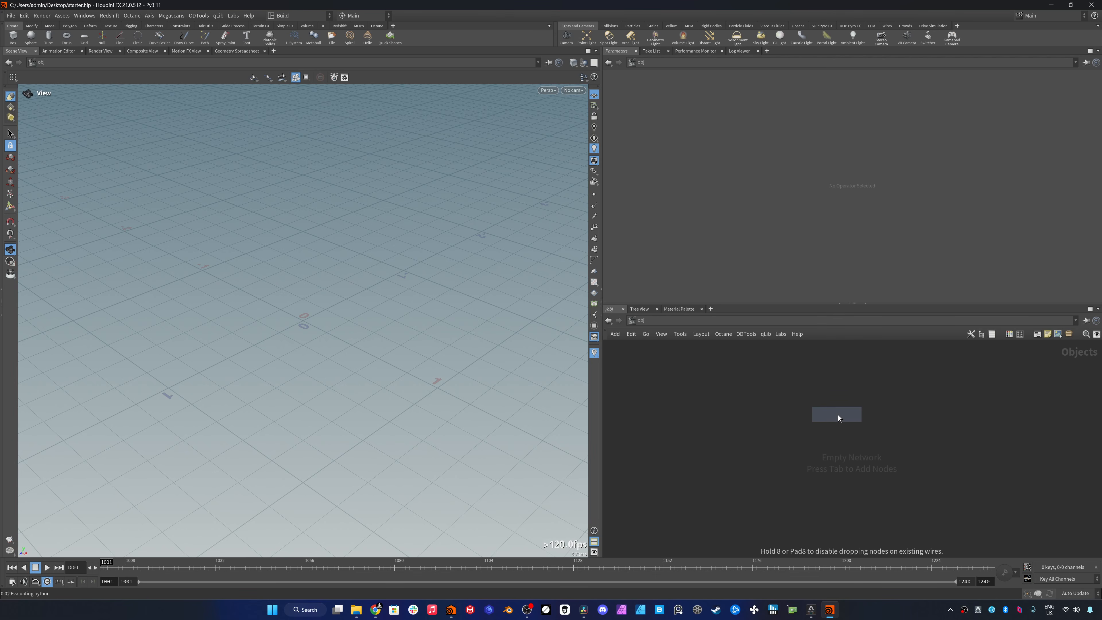
pyautogui.click(838, 415)
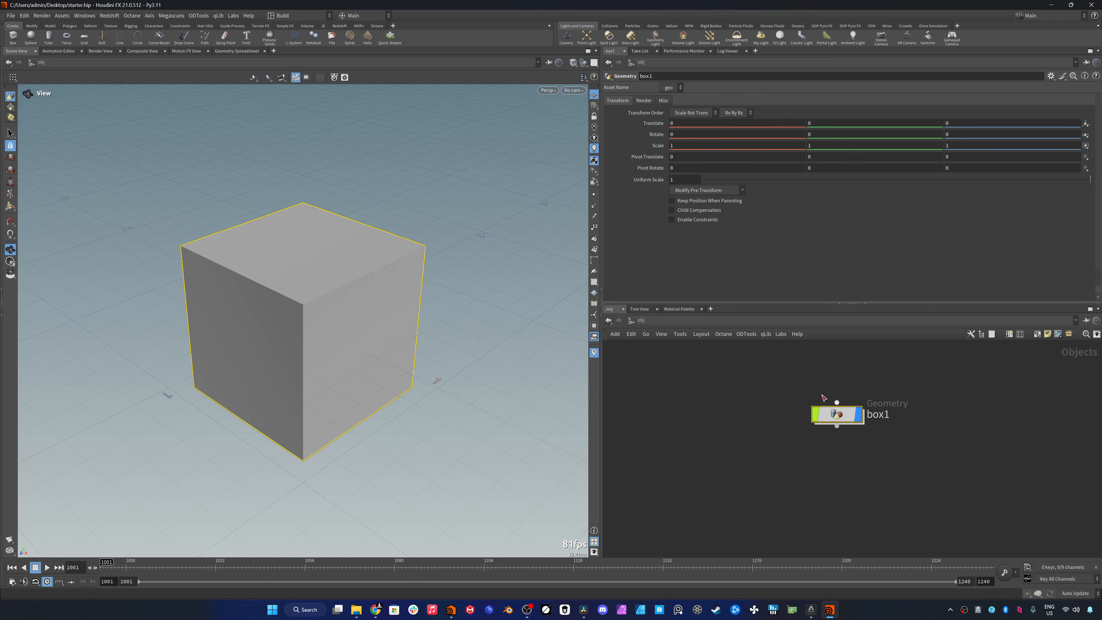
pyautogui.moveTo(849, 412)
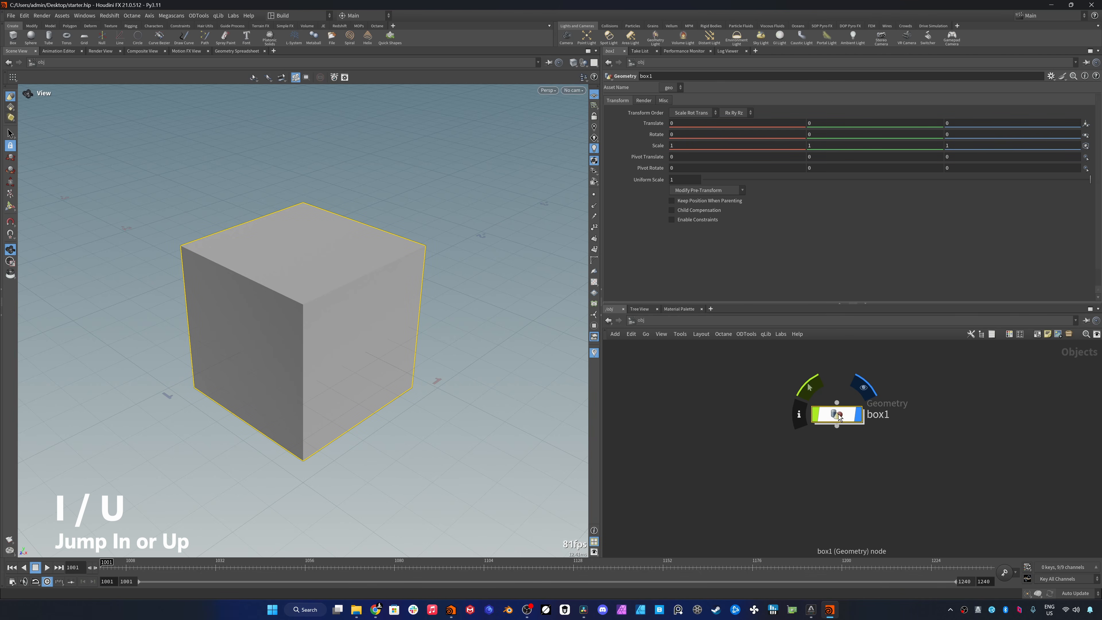
pyautogui.press('i')
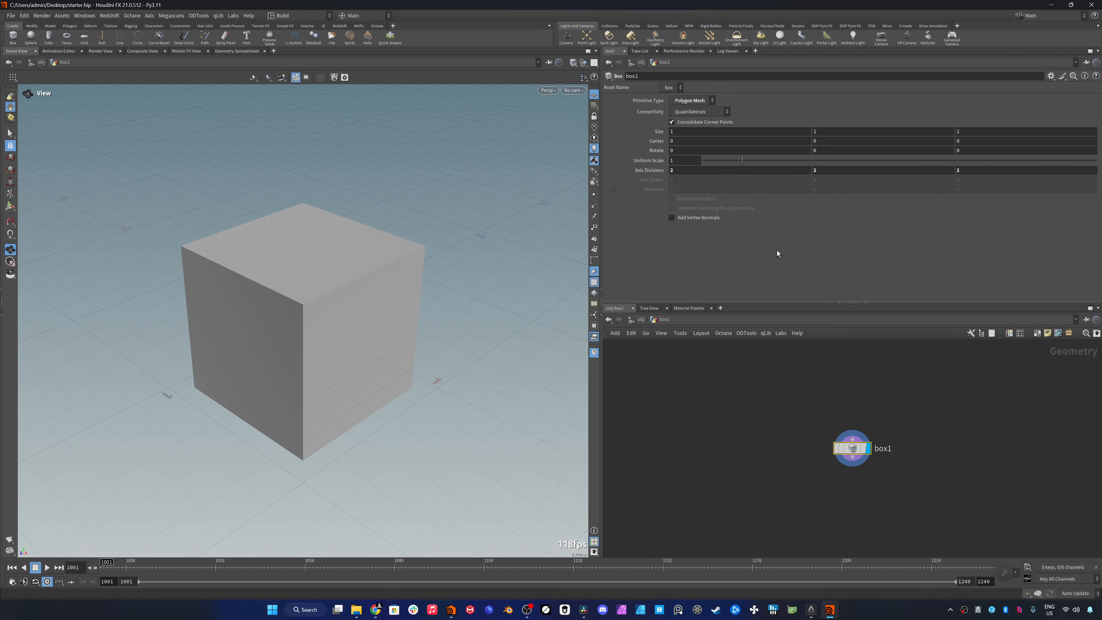
# - Set the box's X size to 0.5 and reset it to its default
pyautogui.click(711, 132)
pyautogui.write('0.5')
pyautogui.press('Return')
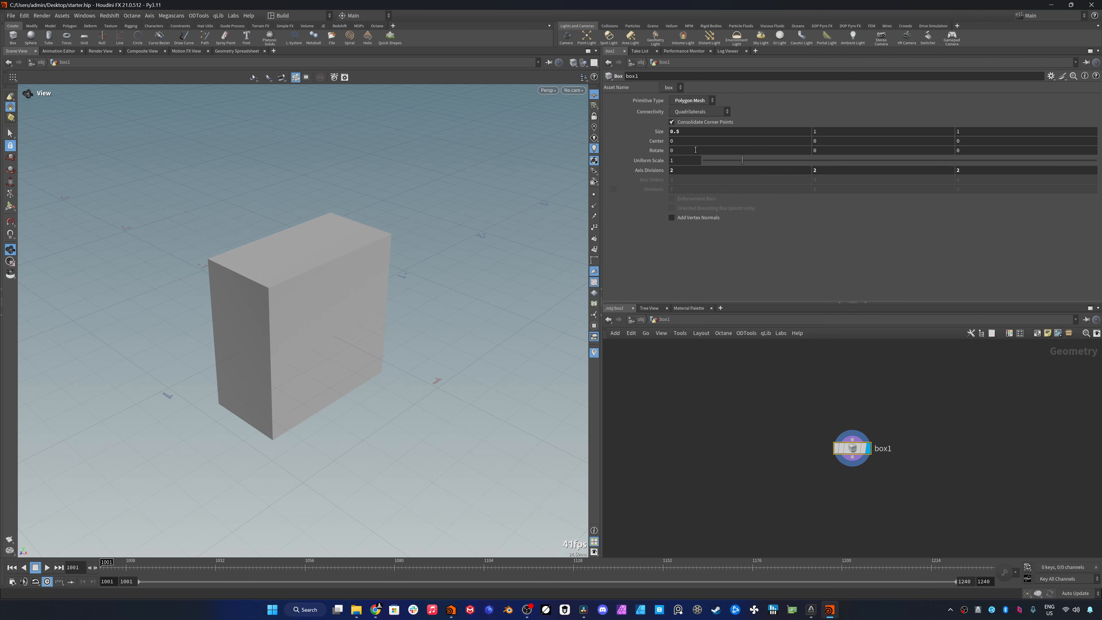
pyautogui.moveTo(709, 130)
pyautogui.mouseDown(button='middle')
pyautogui.moveTo(737, 131)
pyautogui.moveTo(701, 133)
pyautogui.moveTo(757, 132)
pyautogui.moveTo(706, 134)
pyautogui.moveTo(706, 147)
pyautogui.moveTo(819, 149)
pyautogui.moveTo(706, 146)
pyautogui.moveTo(720, 112)
pyautogui.moveTo(738, 114)
pyautogui.moveTo(707, 114)
pyautogui.moveTo(705, 135)
pyautogui.mouseUp(button='middle')
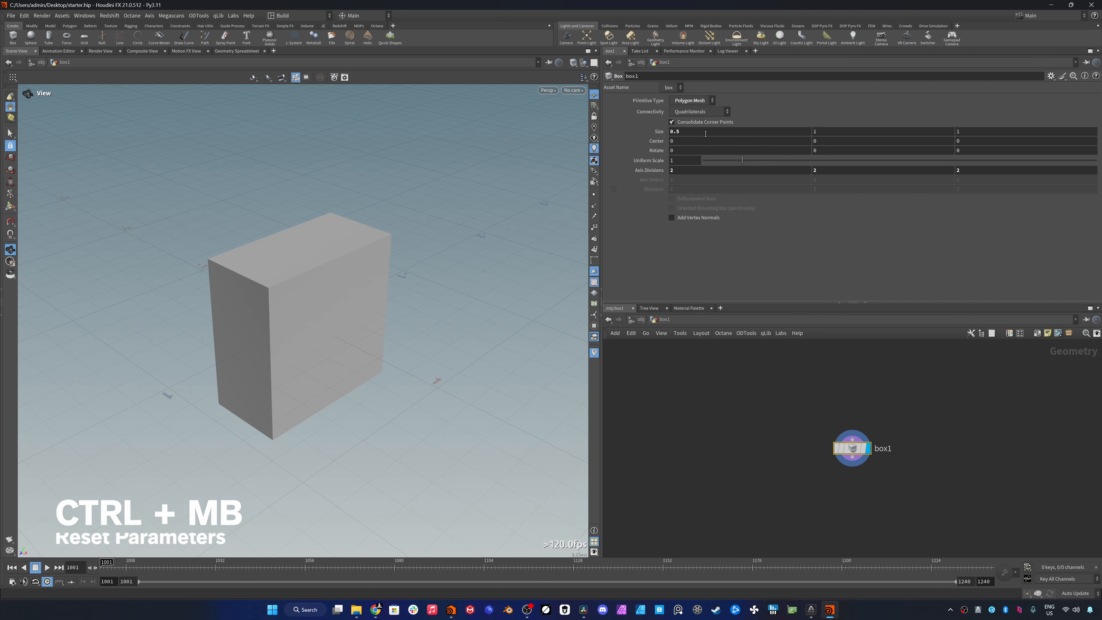
pyautogui.keyDown('ctrl'); pyautogui.middleClick(705, 133); pyautogui.keyUp('ctrl')
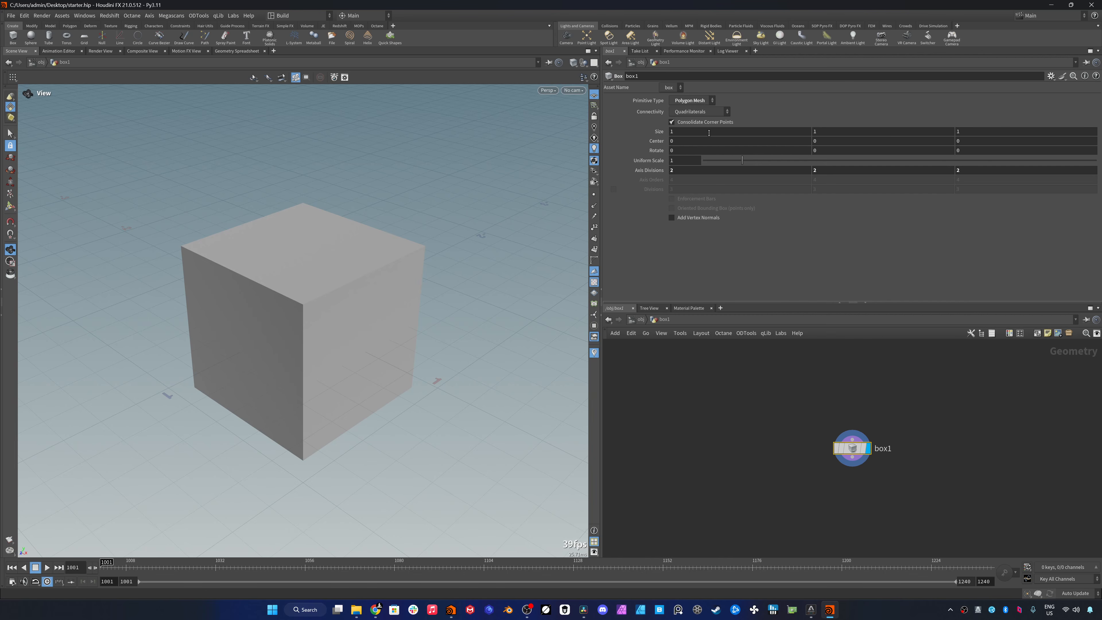
# - Enter the expression 1 + 1 as the box's X size and toggle the parameter's expression display
pyautogui.click(708, 134)
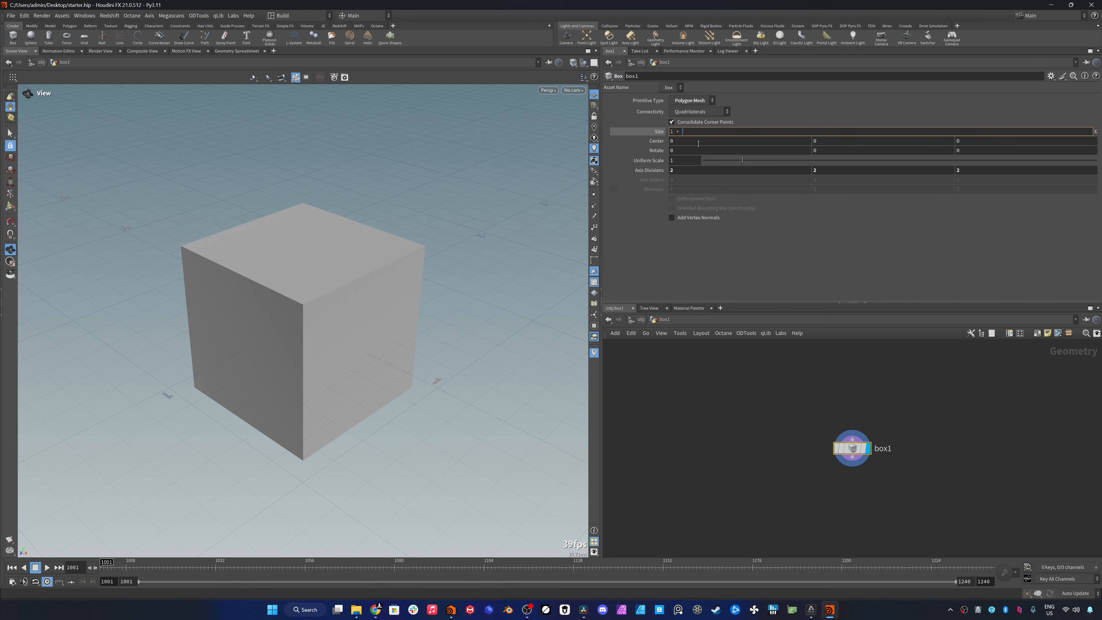
pyautogui.write('+ 1')
pyautogui.press('Return')
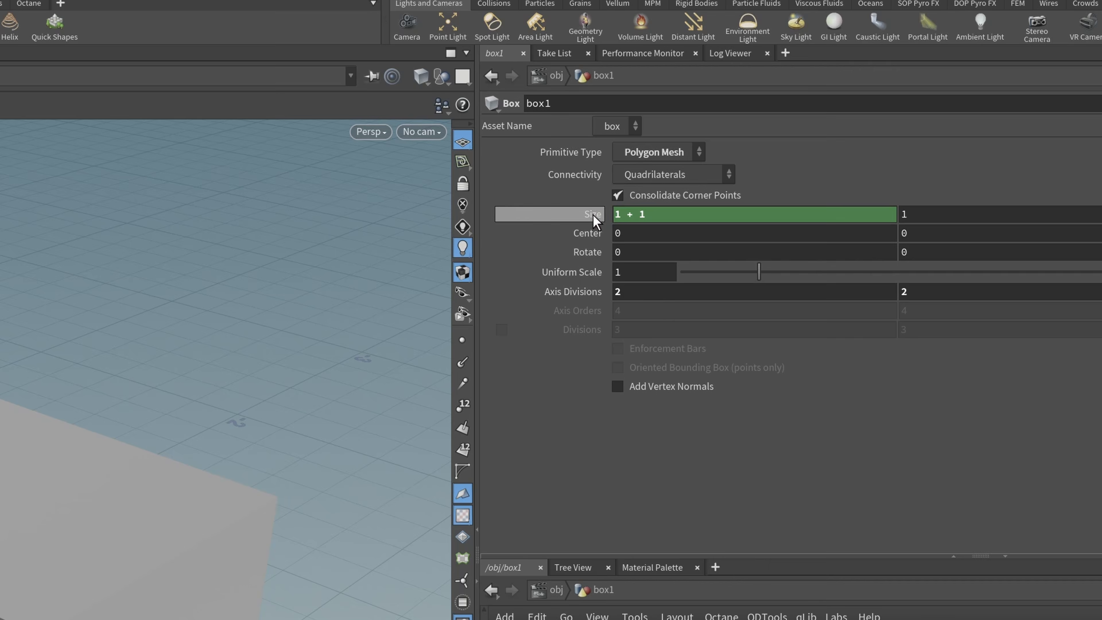
pyautogui.click(593, 214)
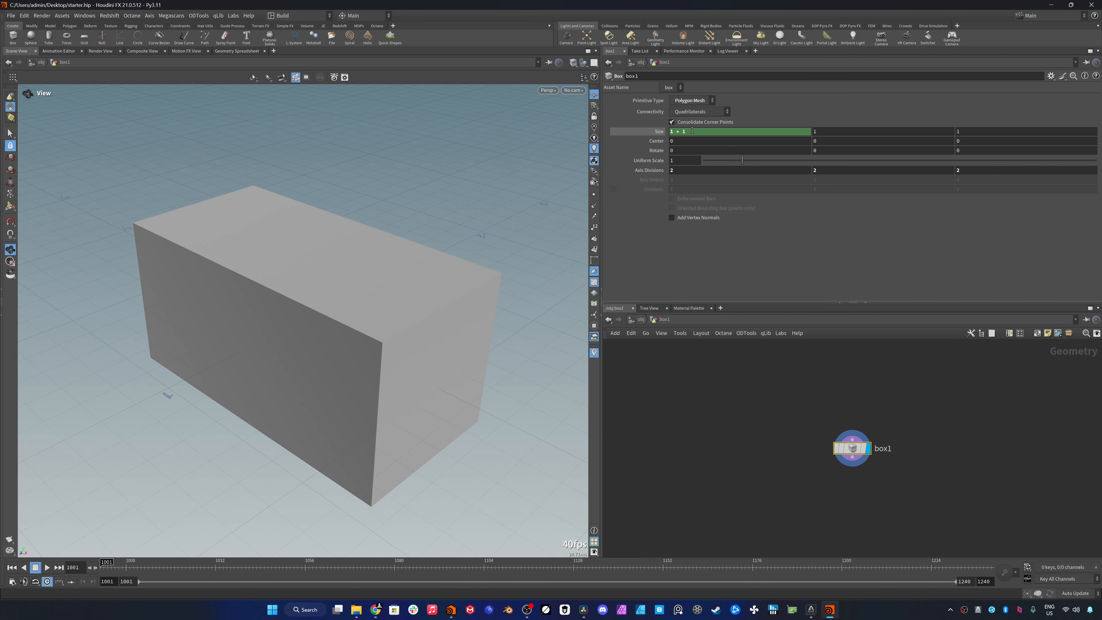
# - Replace the box's X size expression with $F and toggle the parameter's expression display
pyautogui.moveTo(696, 131); pyautogui.dragTo(671, 134)
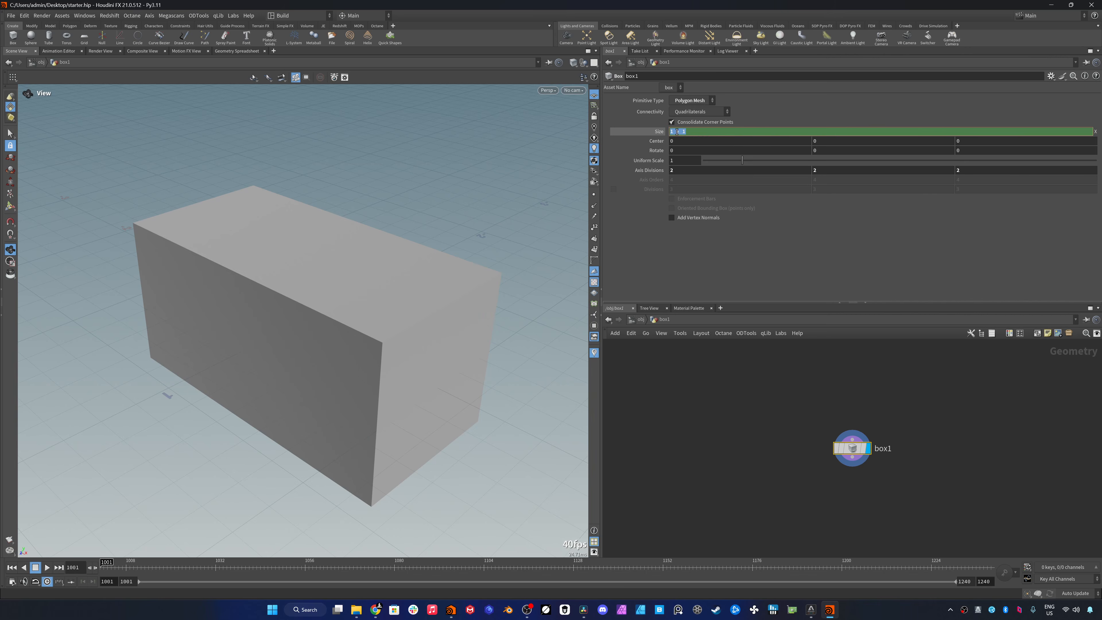
pyautogui.write('$F')
pyautogui.press('Return')
pyautogui.click(663, 132)
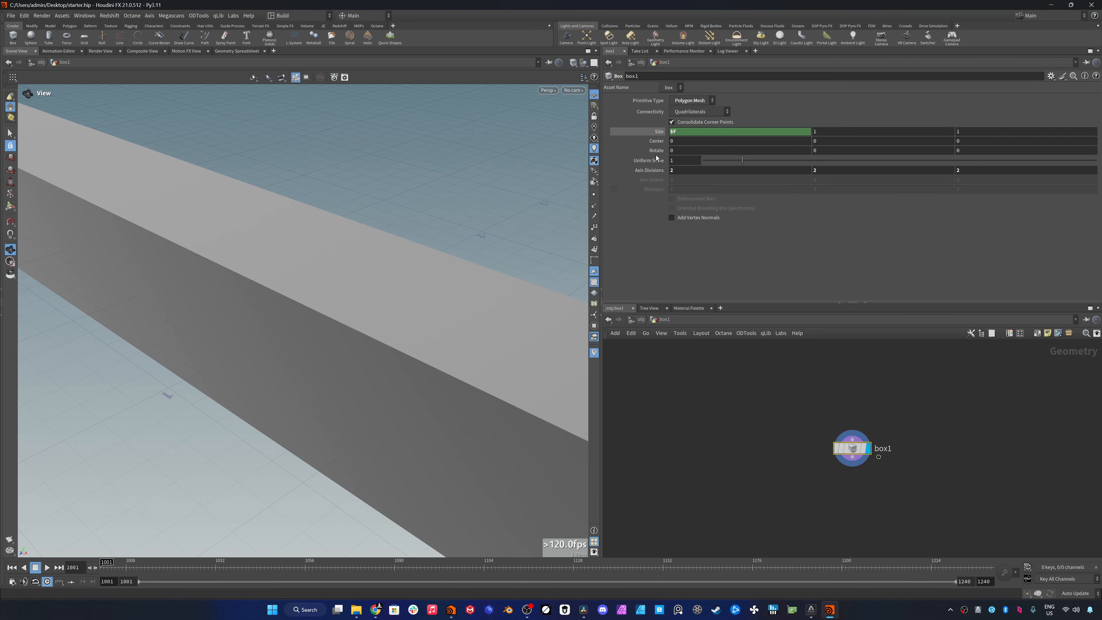
pyautogui.rightClick(660, 133)
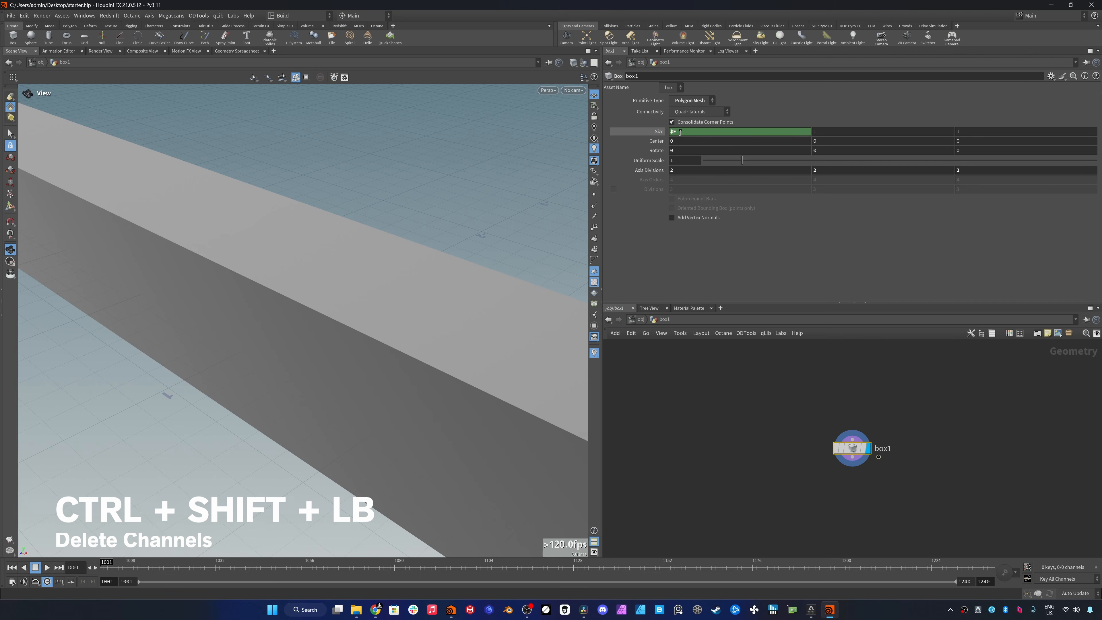
# - Delete the channel on the box's X size and reset the size to its default
pyautogui.keyDown('ctrl'); pyautogui.keyDown('shift'); pyautogui.click(679, 132); pyautogui.keyUp('shift'); pyautogui.keyUp('ctrl')
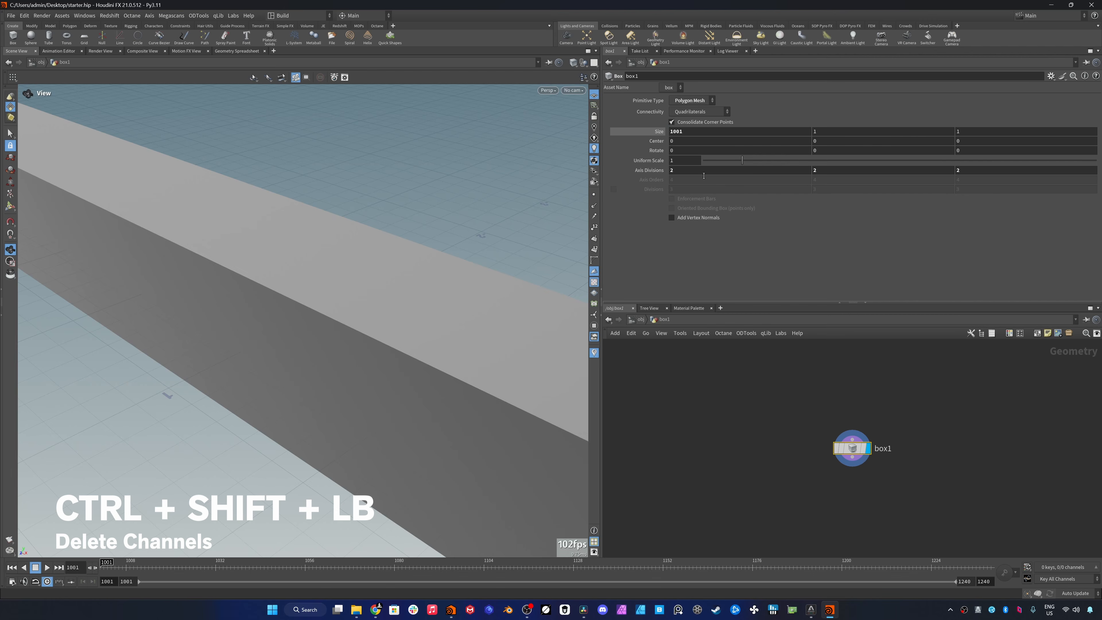
pyautogui.keyDown('ctrl'); pyautogui.middleClick(651, 132); pyautogui.keyUp('ctrl')
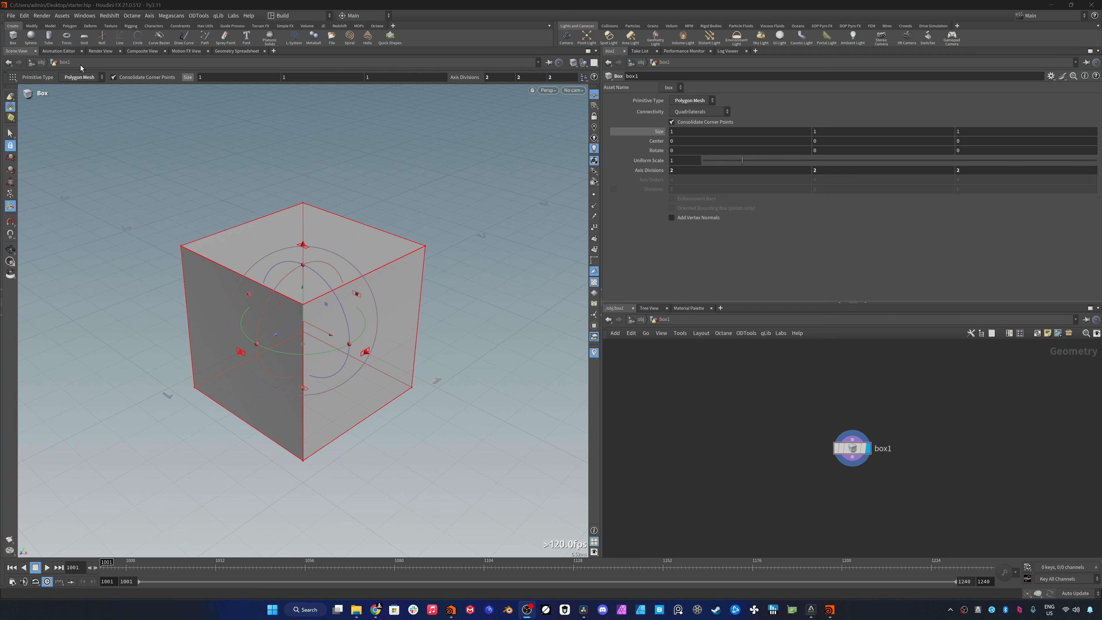
# - Place a sphere at about 0.165, 0.516, -0.586 overlapping the box, and undo its creation
pyautogui.click(30, 37)
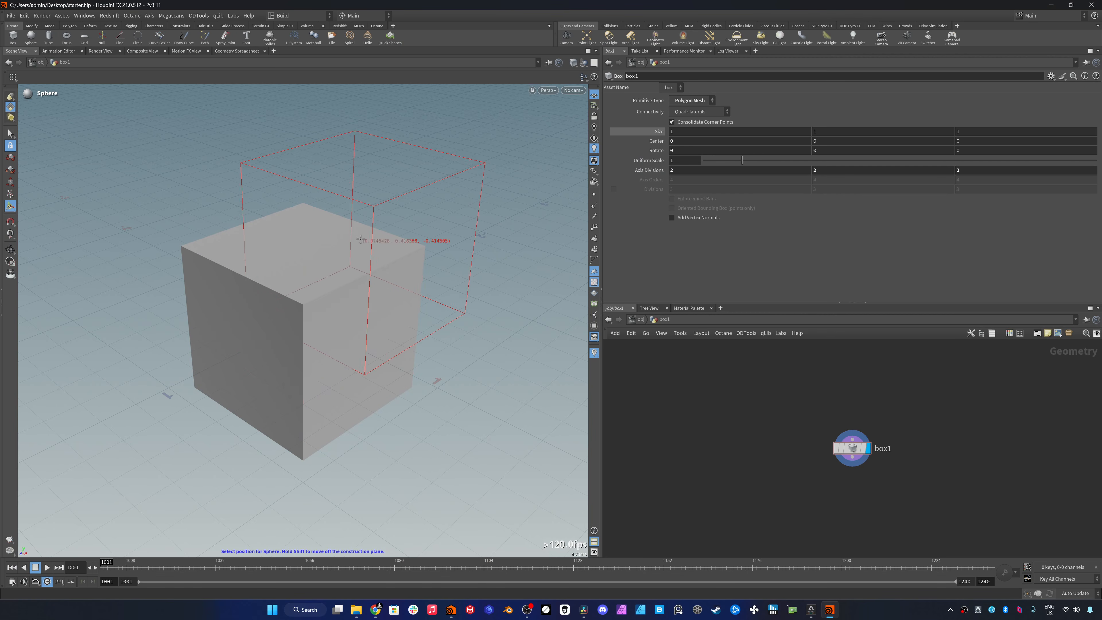
pyautogui.click(390, 224)
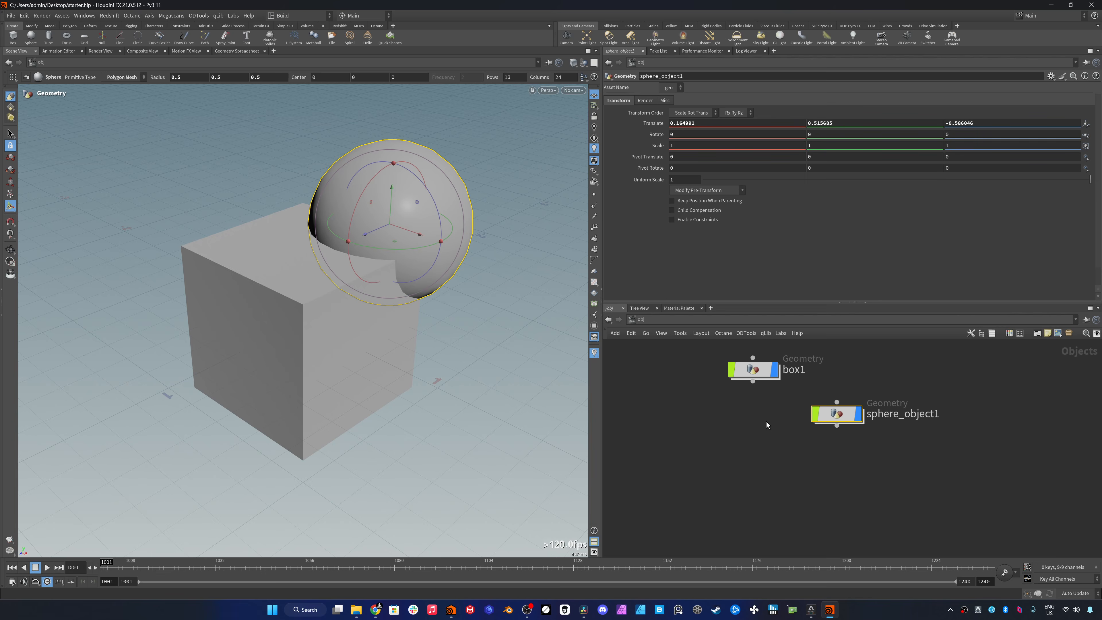
pyautogui.hotkey('ctrl', 'z')
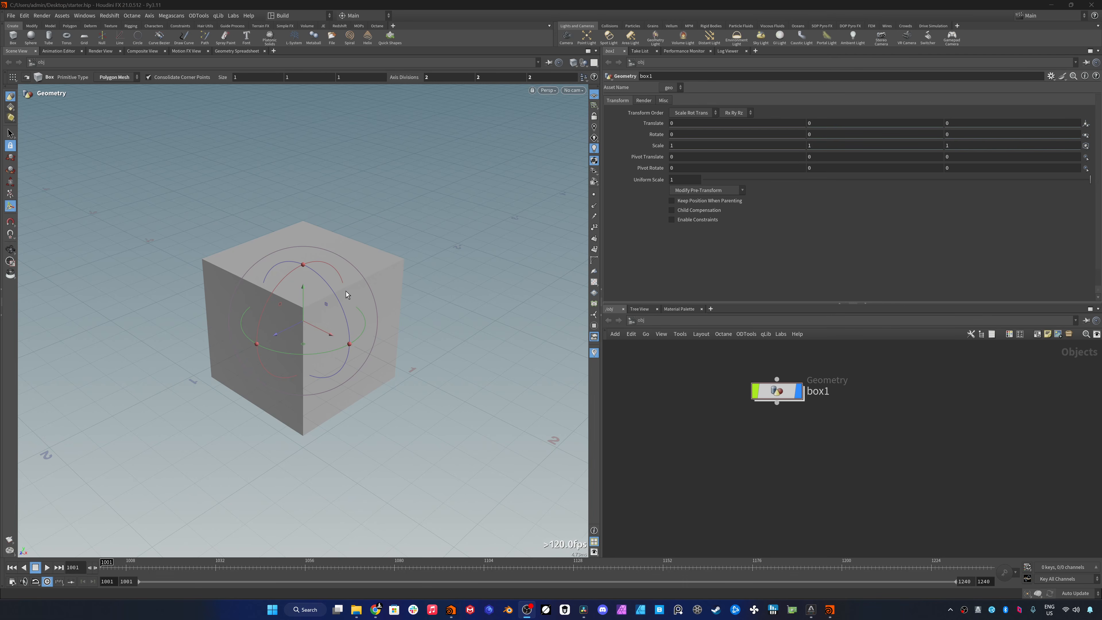
# - Examine the box in the viewport by panning, orbiting and zooming the perspective view
pyautogui.press('Escape')
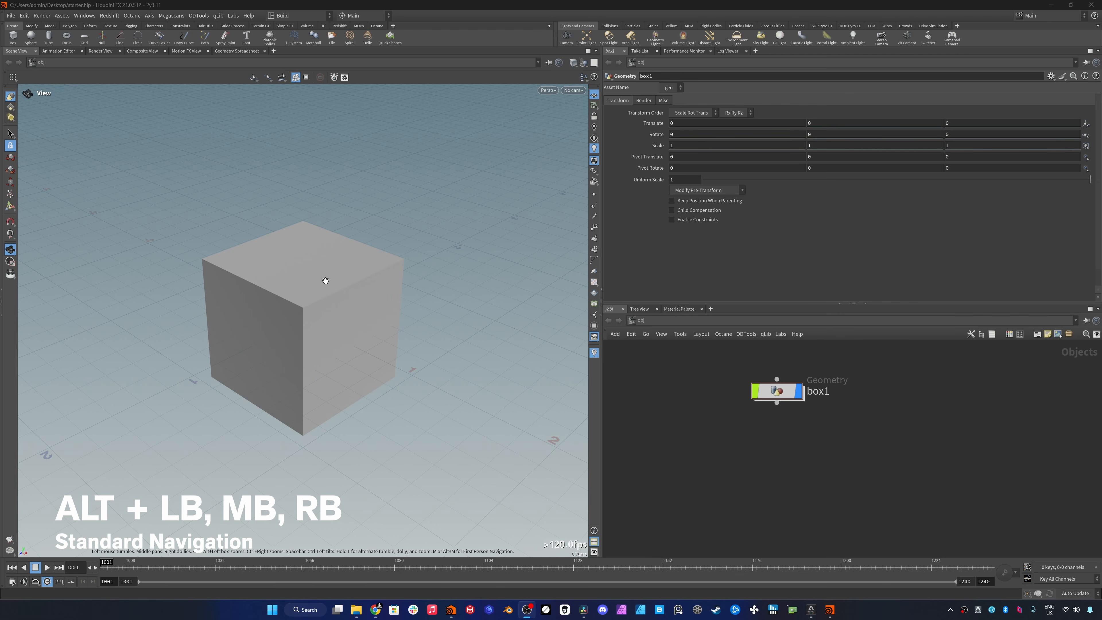
pyautogui.moveTo(326, 280)
pyautogui.mouseDown(button='middle')
pyautogui.moveTo(329, 252)
pyautogui.moveTo(299, 309)
pyautogui.moveTo(365, 290)
pyautogui.moveTo(345, 267)
pyautogui.moveTo(327, 278)
pyautogui.mouseUp(button='middle')
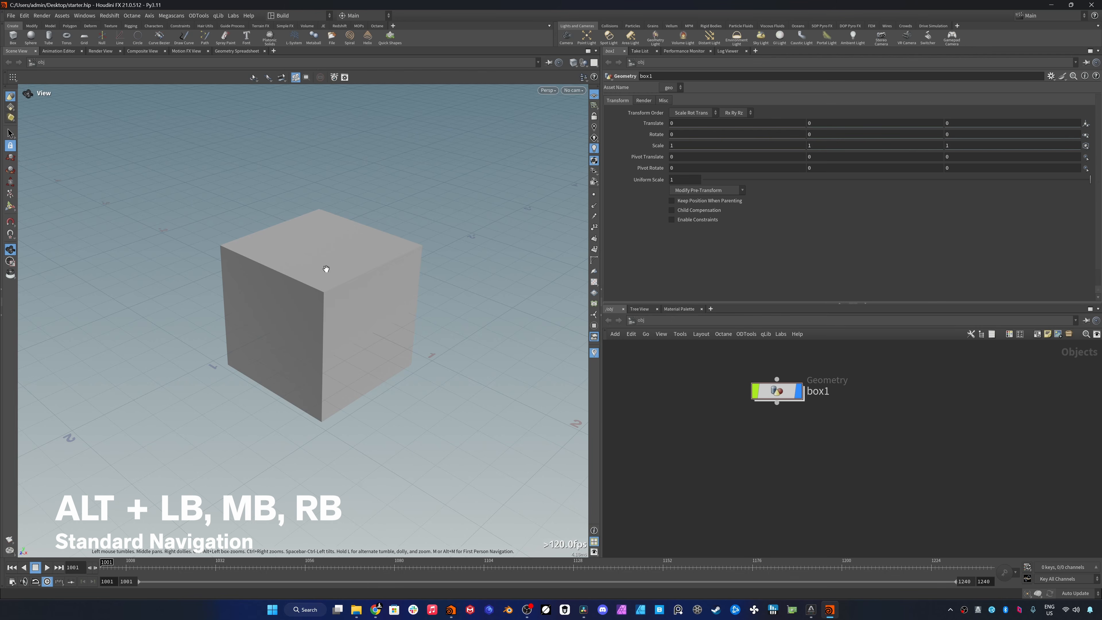
pyautogui.keyDown('alt'); pyautogui.moveTo(326, 268); pyautogui.dragTo(353, 276); pyautogui.keyUp('alt')
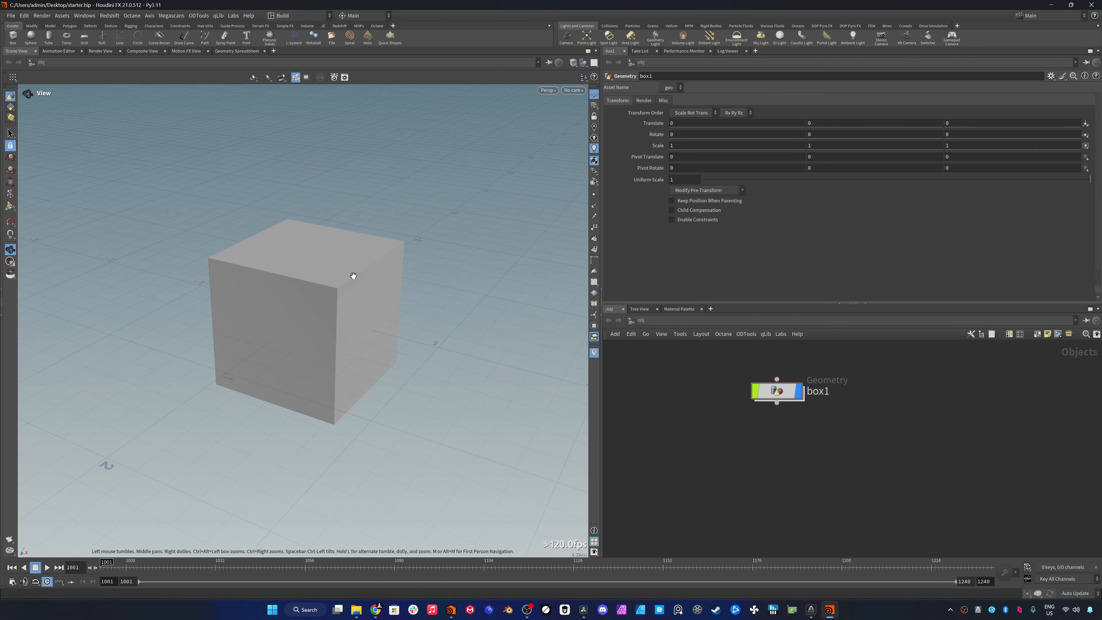
pyautogui.moveTo(315, 285); pyautogui.dragTo(328, 330, button='right')
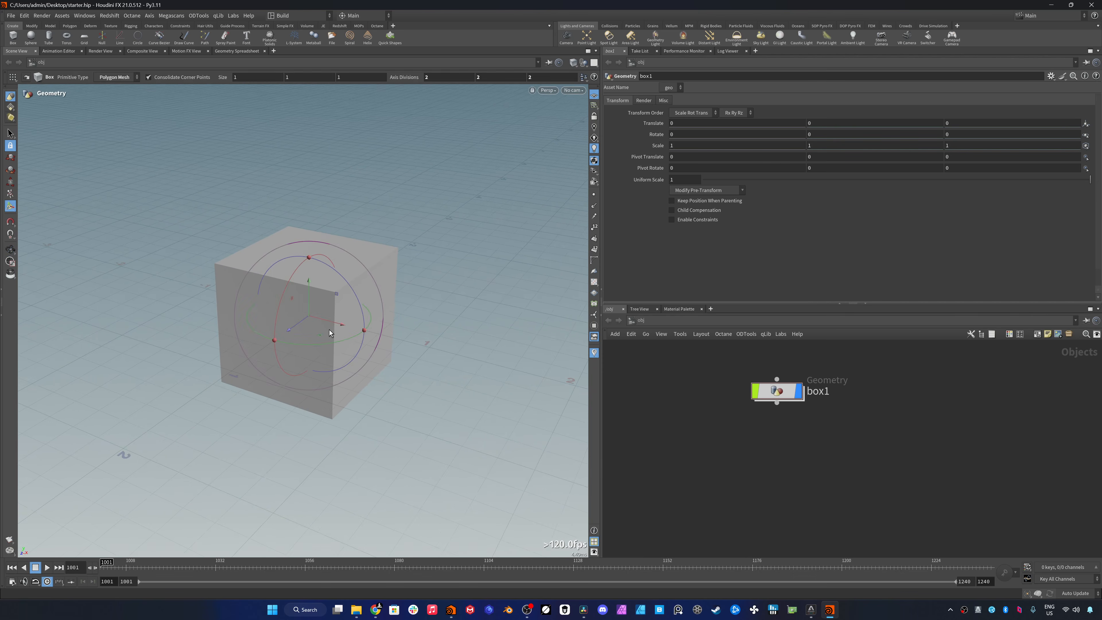
pyautogui.keyDown('alt'); pyautogui.scroll(5, 330, 329); pyautogui.keyUp('alt')
pyautogui.keyDown('alt'); pyautogui.scroll(-3, 329, 330); pyautogui.keyUp('alt')
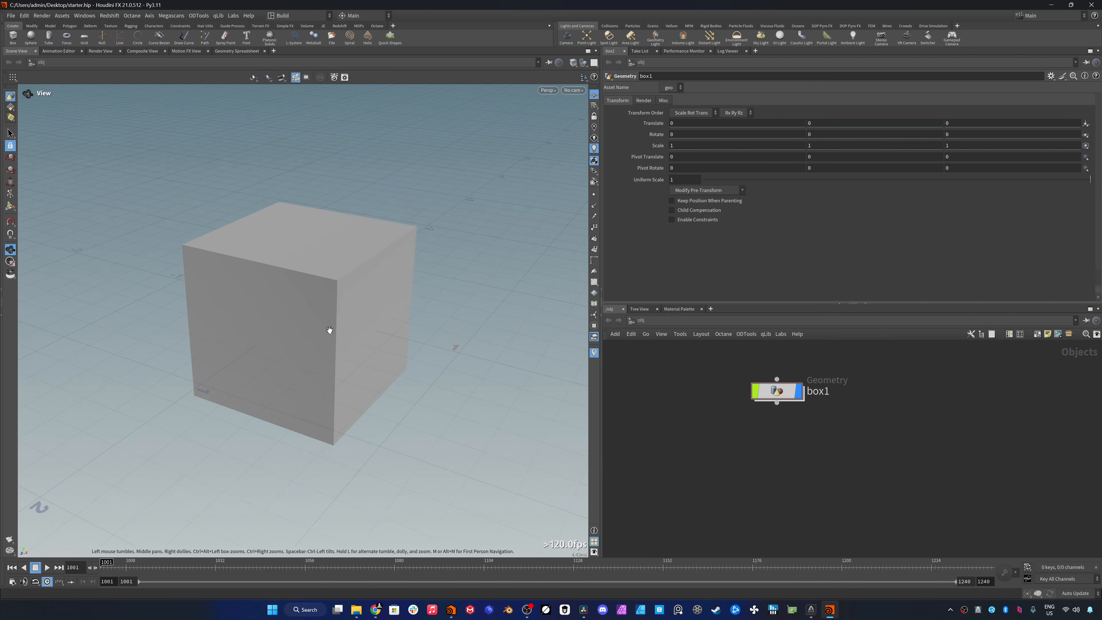
pyautogui.keyDown('alt'); pyautogui.scroll(-2, 329, 330); pyautogui.keyUp('alt')
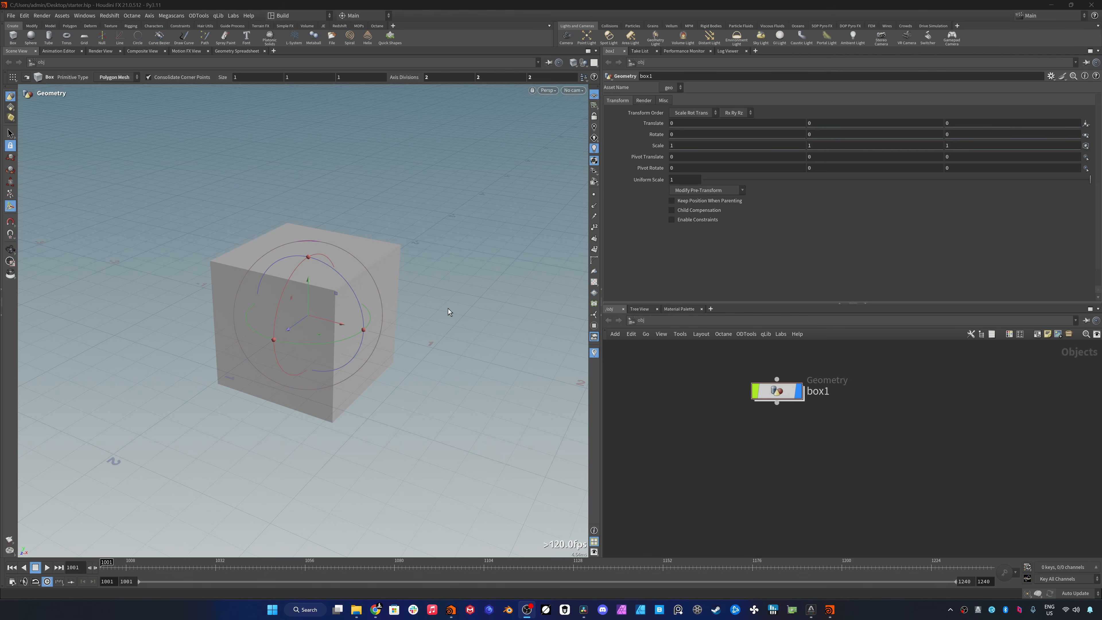
# - Switch the viewport's background color scheme to Dark, restore it to Light and close the display options
pyautogui.press('d')
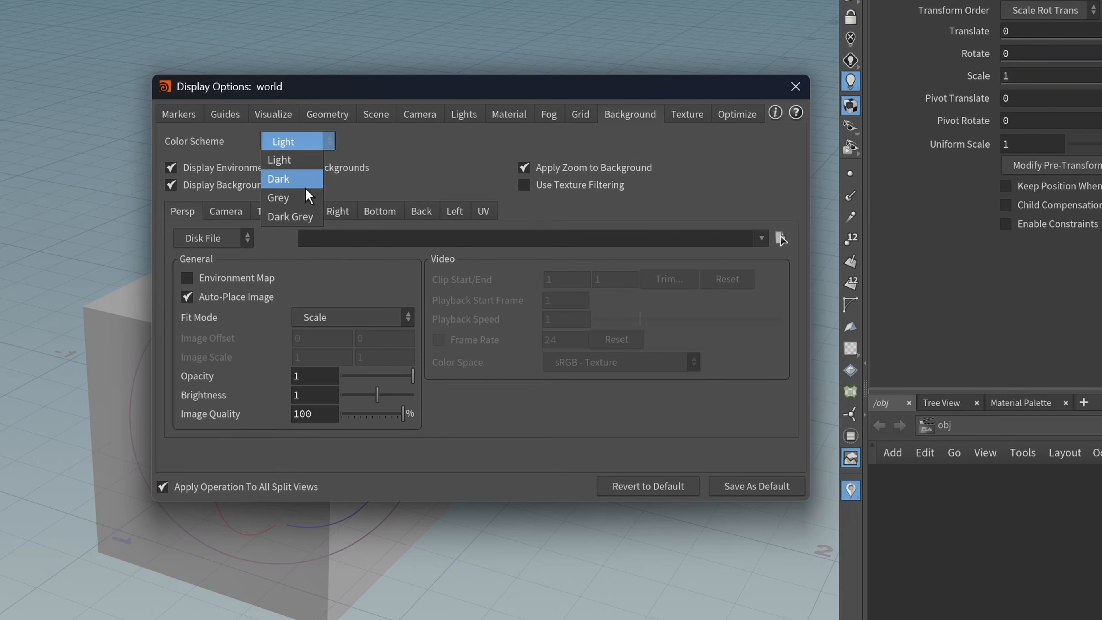
pyautogui.click(306, 187)
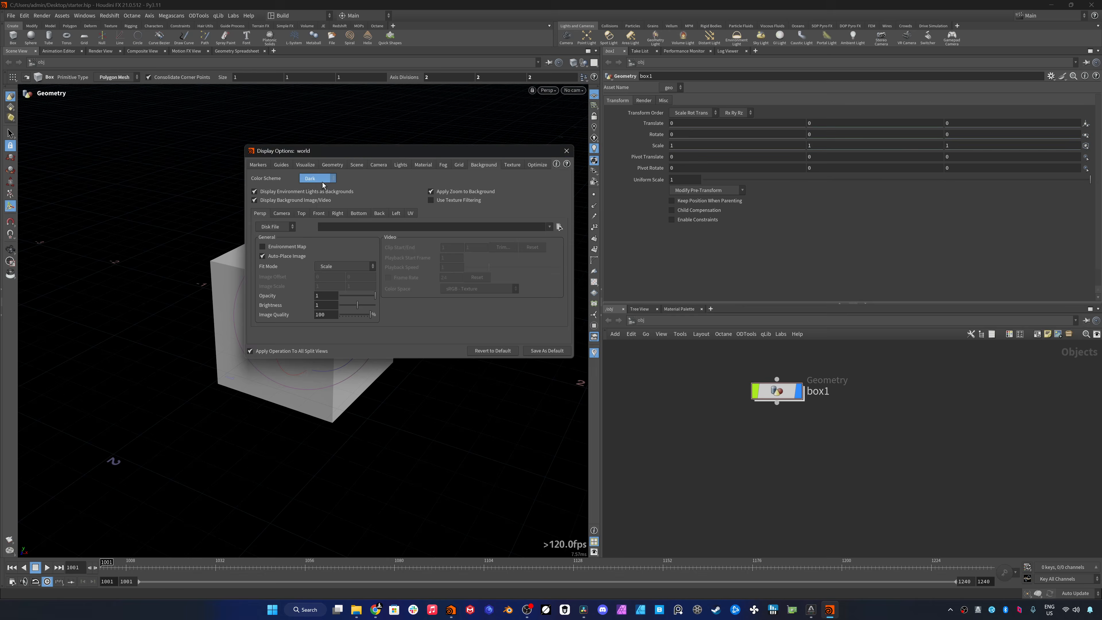
pyautogui.click(322, 182)
pyautogui.click(322, 187)
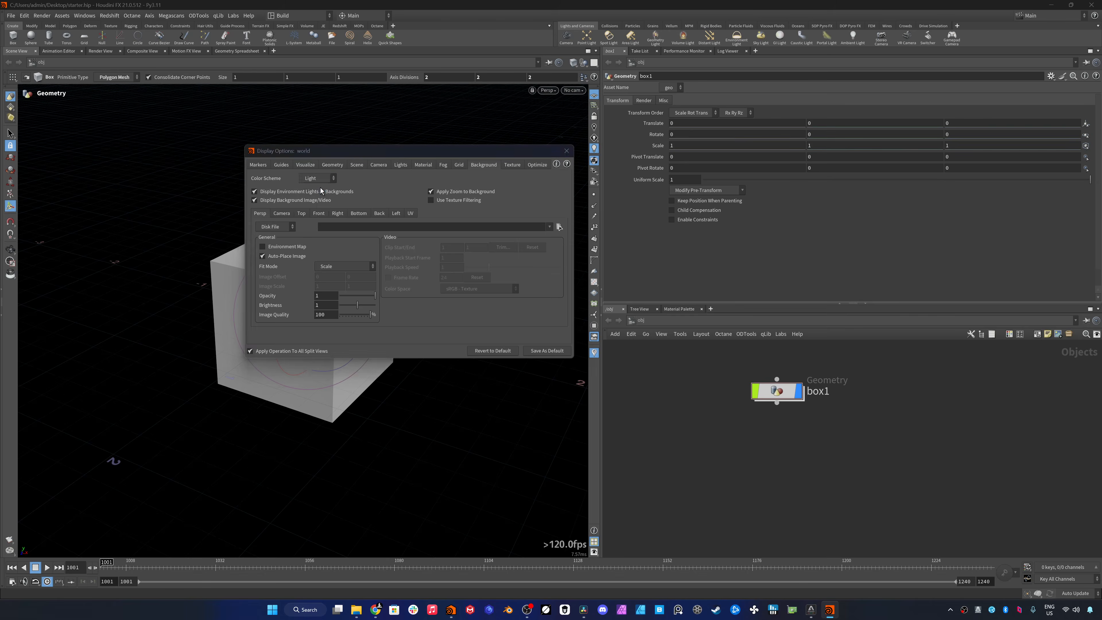
pyautogui.click(323, 181)
pyautogui.click(312, 196)
pyautogui.click(322, 181)
pyautogui.click(322, 187)
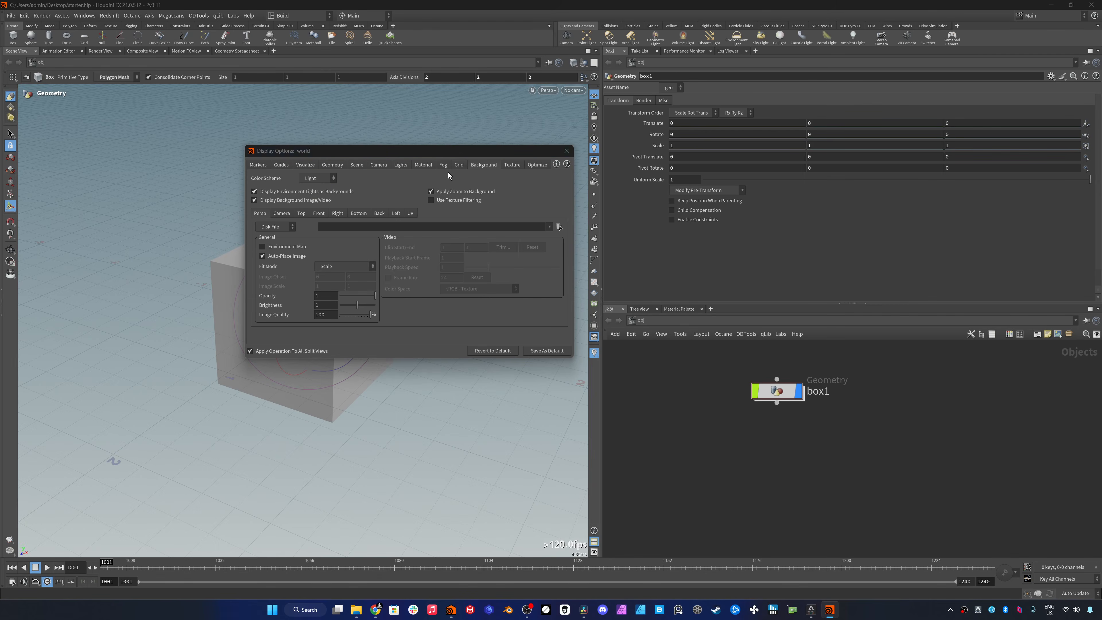
pyautogui.click(566, 151)
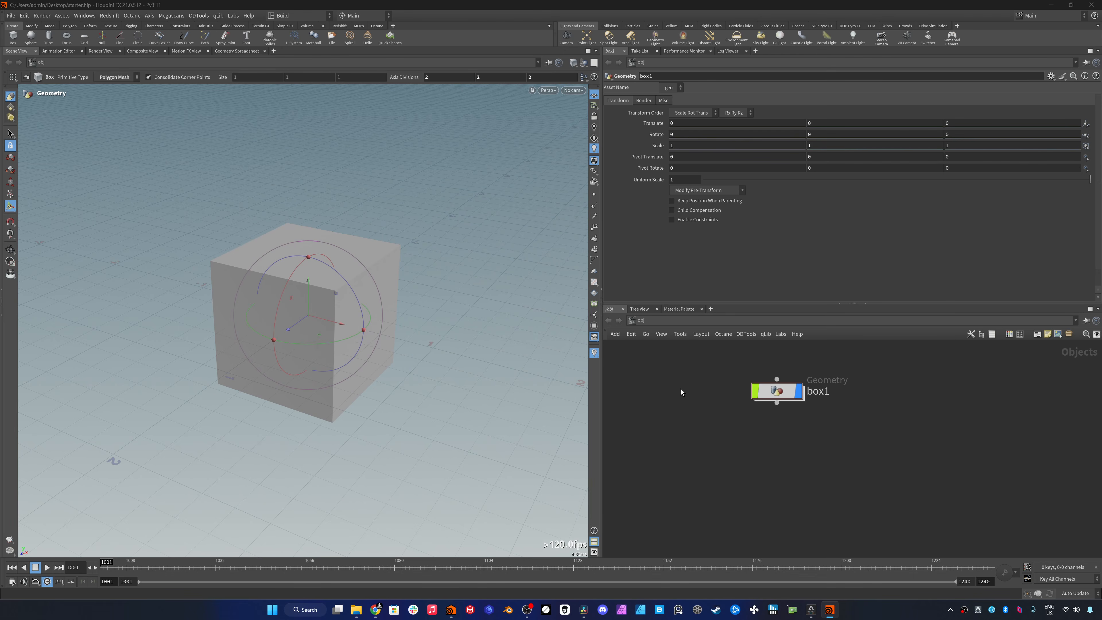
pyautogui.press('d')
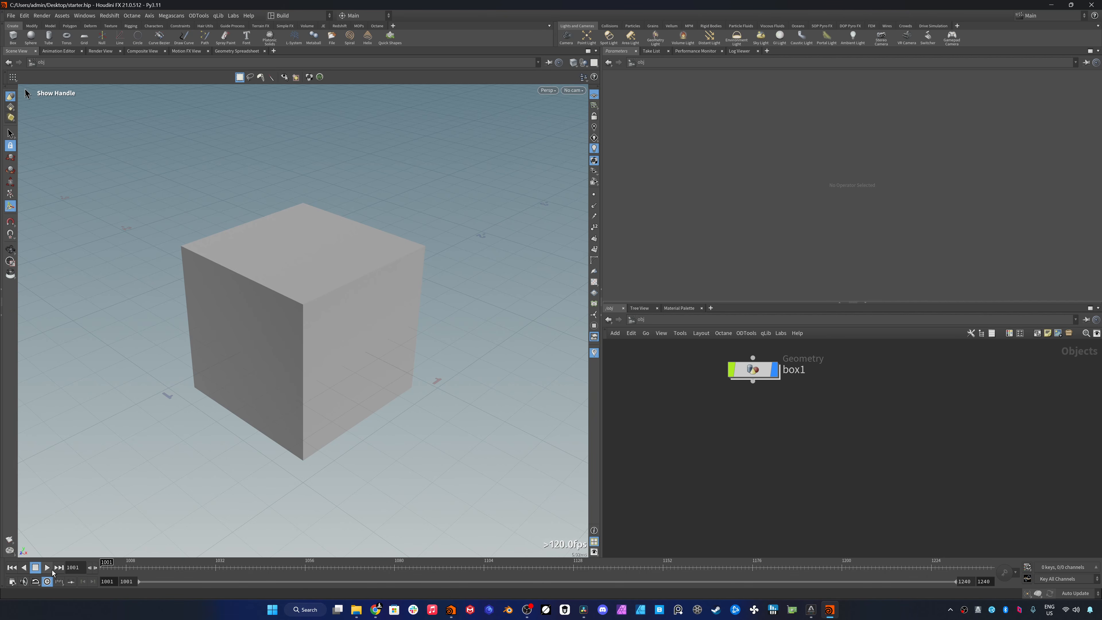
# - Review the global animation options, close them, and start and stop timeline playback
pyautogui.click(12, 581)
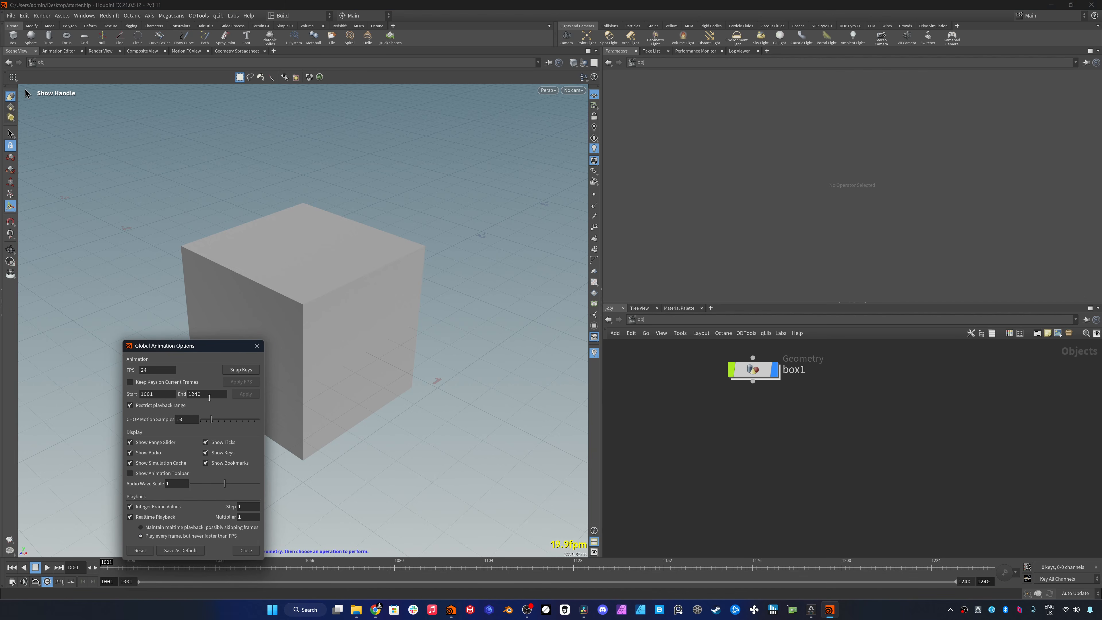
pyautogui.click(246, 550)
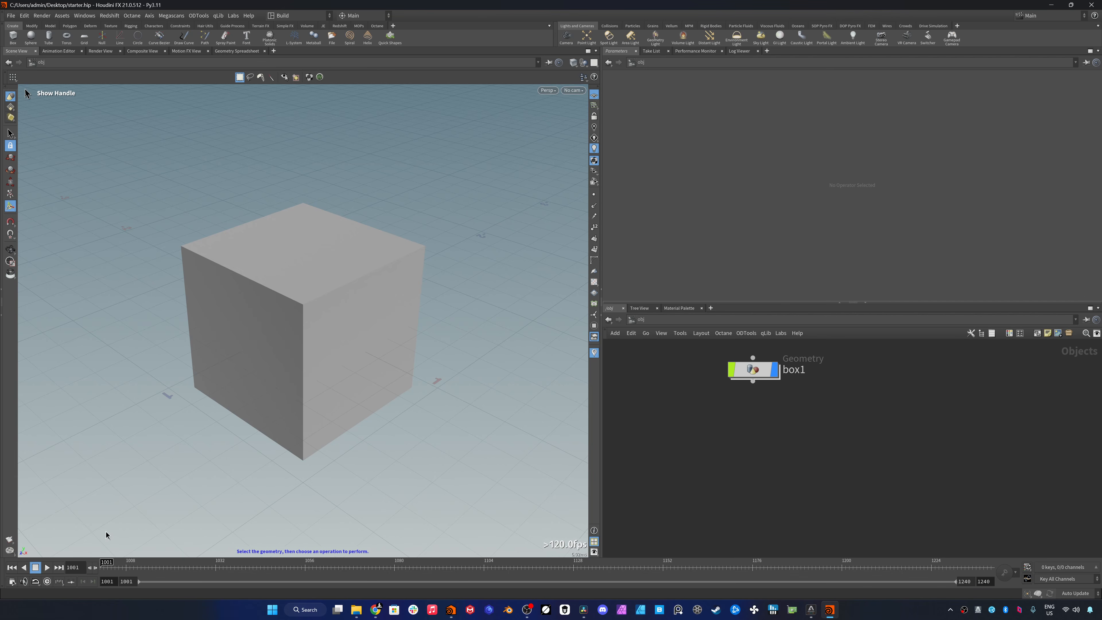
pyautogui.click(46, 567)
pyautogui.click(46, 568)
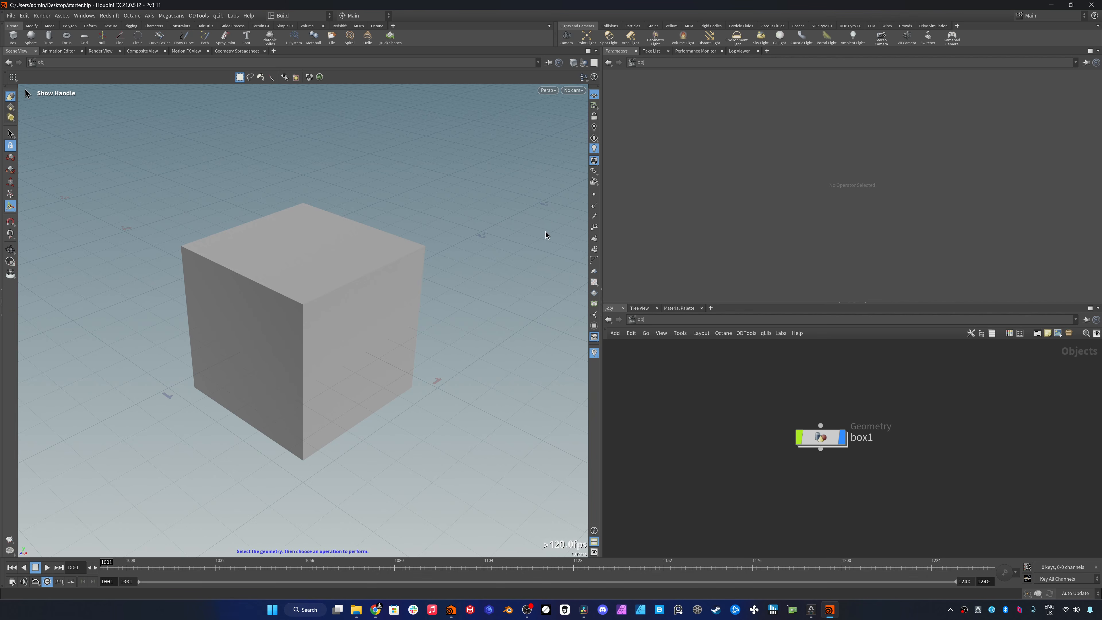
# - Split the viewport pane top/bottom and change the new lower pane to a Geometry Spreadsheet
pyautogui.click(596, 51)
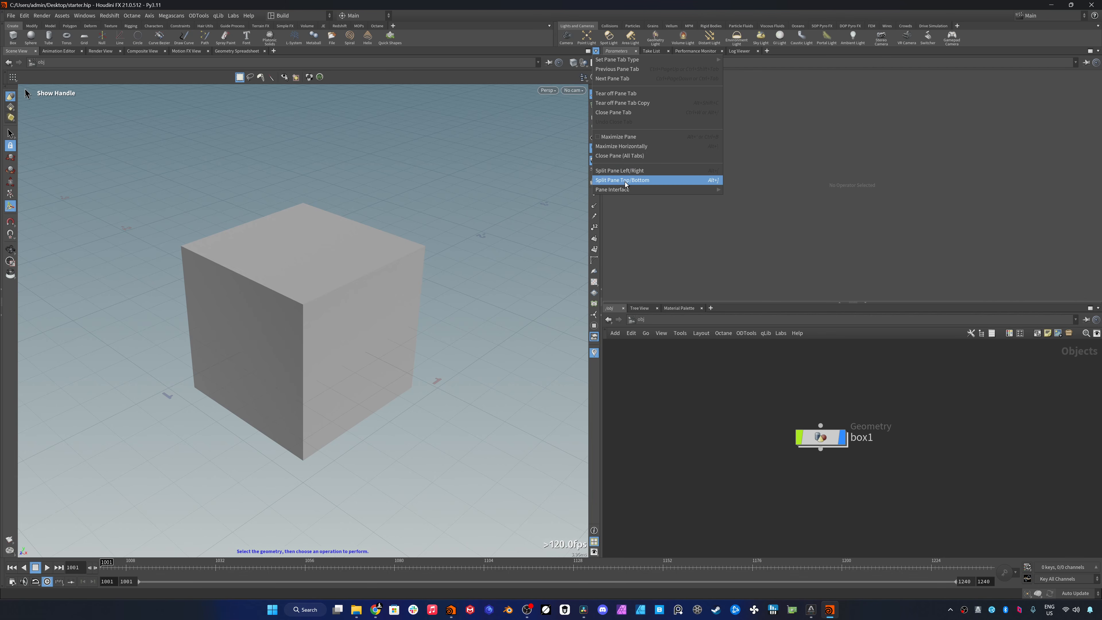
pyautogui.click(714, 184)
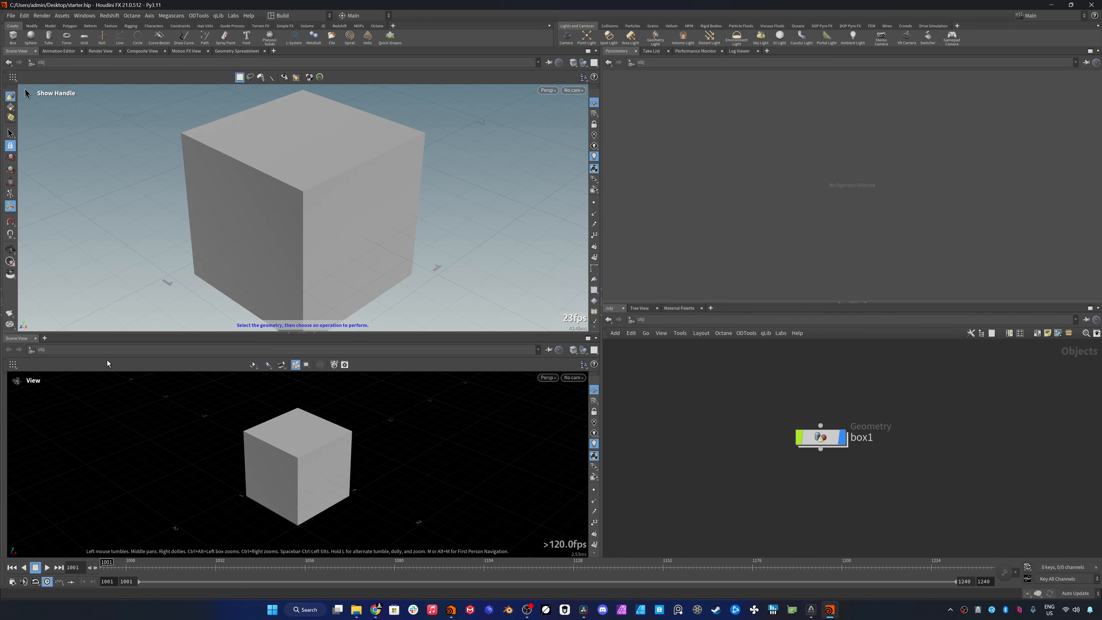
pyautogui.rightClick(23, 342)
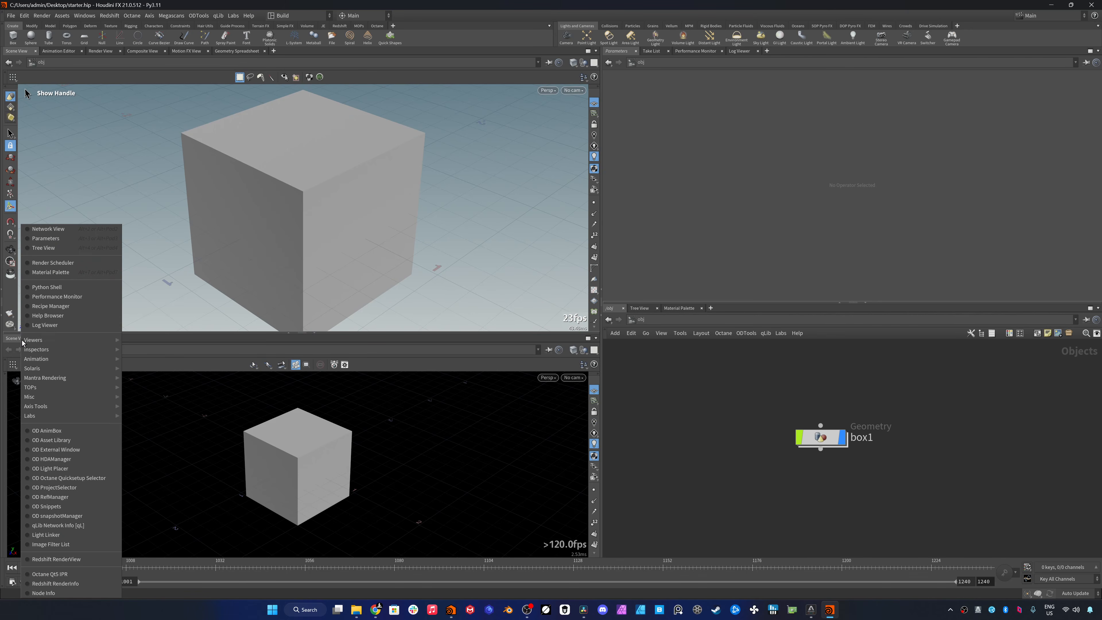
pyautogui.moveTo(58, 351)
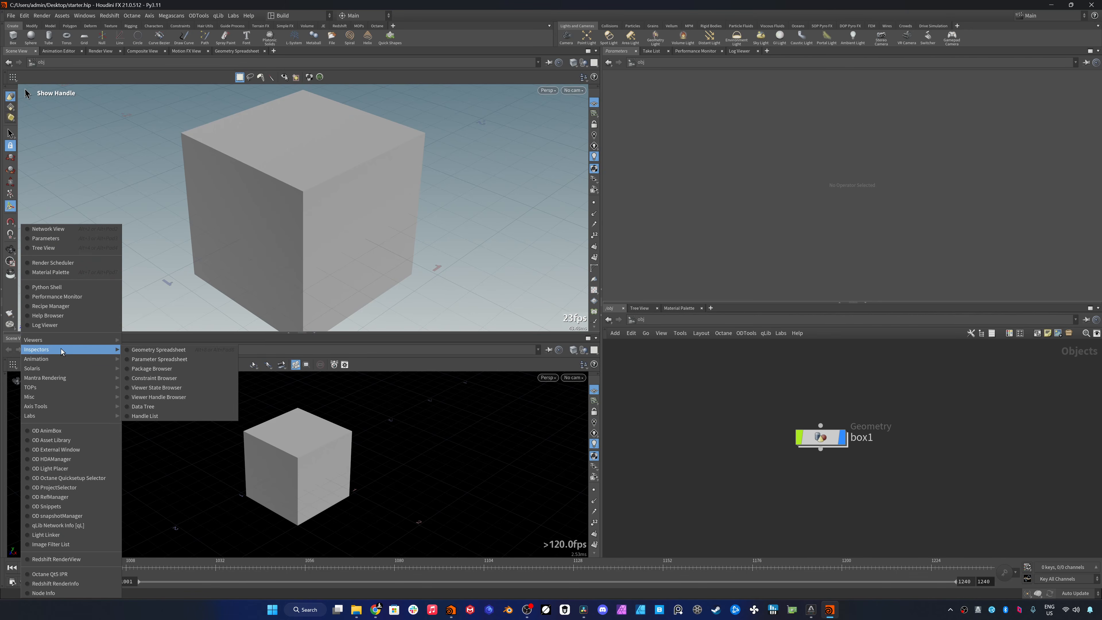
pyautogui.click(148, 352)
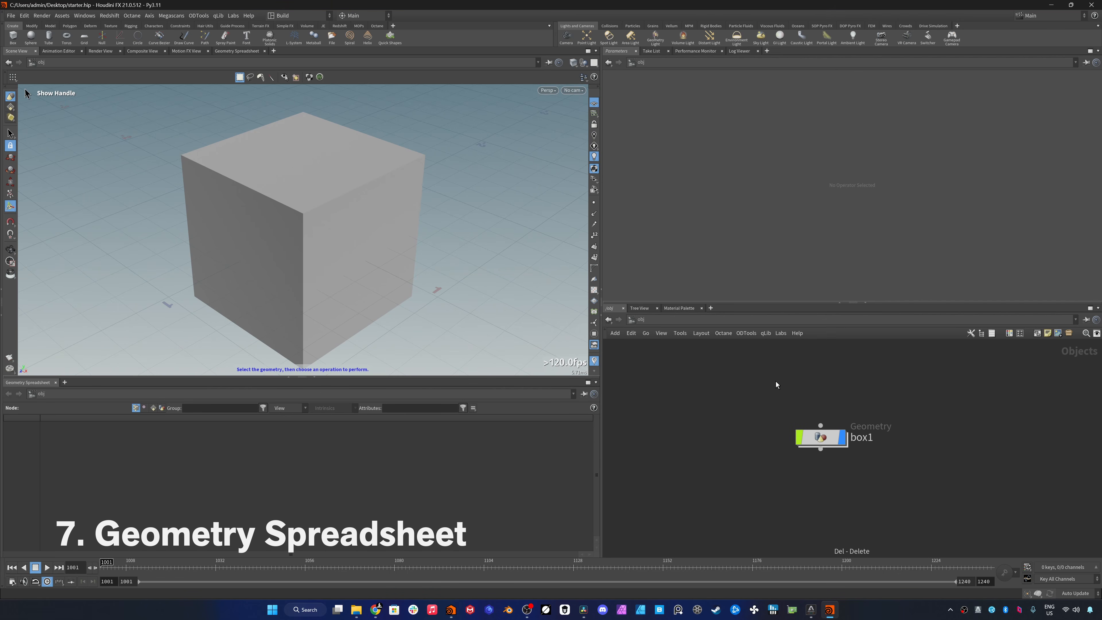
# - Select the box to list its points in the Geometry Spreadsheet, and add a sphere object beside it
pyautogui.moveTo(784, 395); pyautogui.dragTo(864, 480)
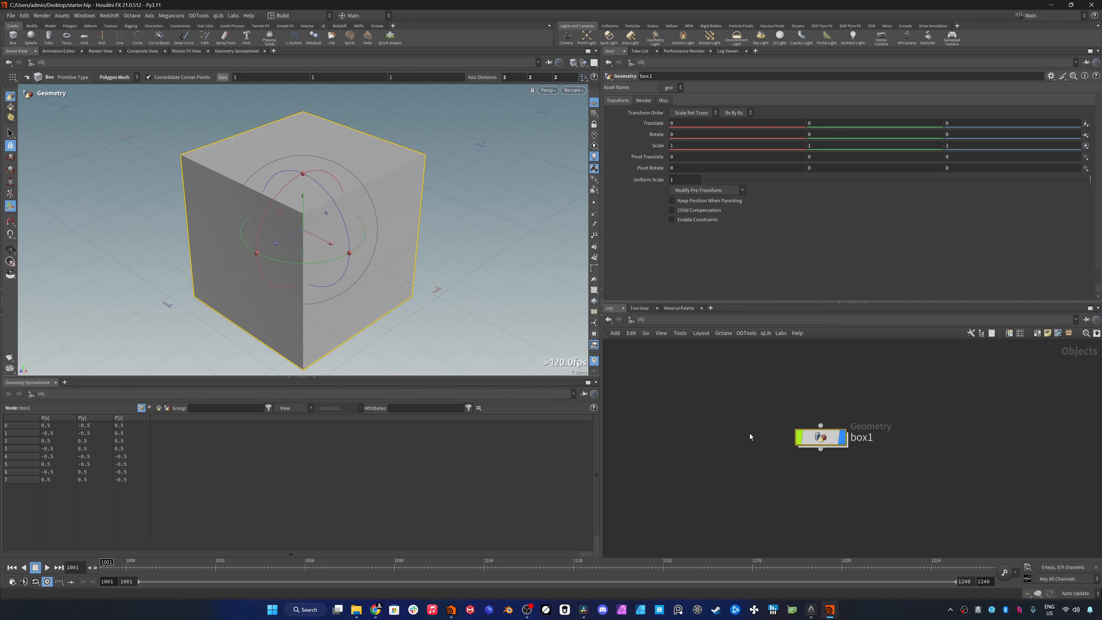
pyautogui.click(714, 423)
pyautogui.press('Tab')
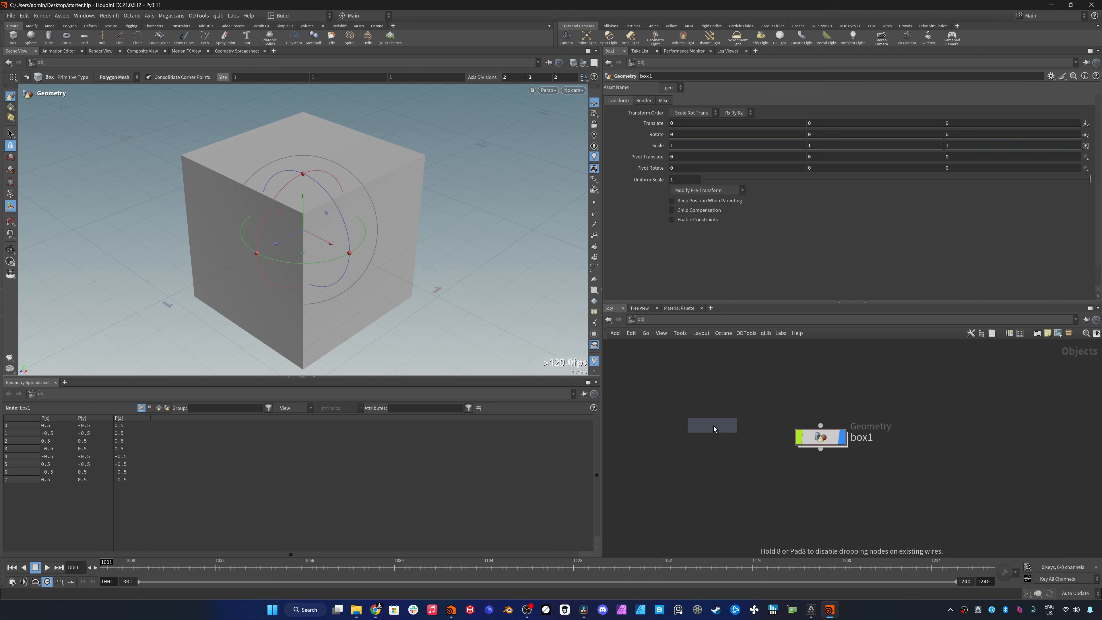
pyautogui.click(713, 425)
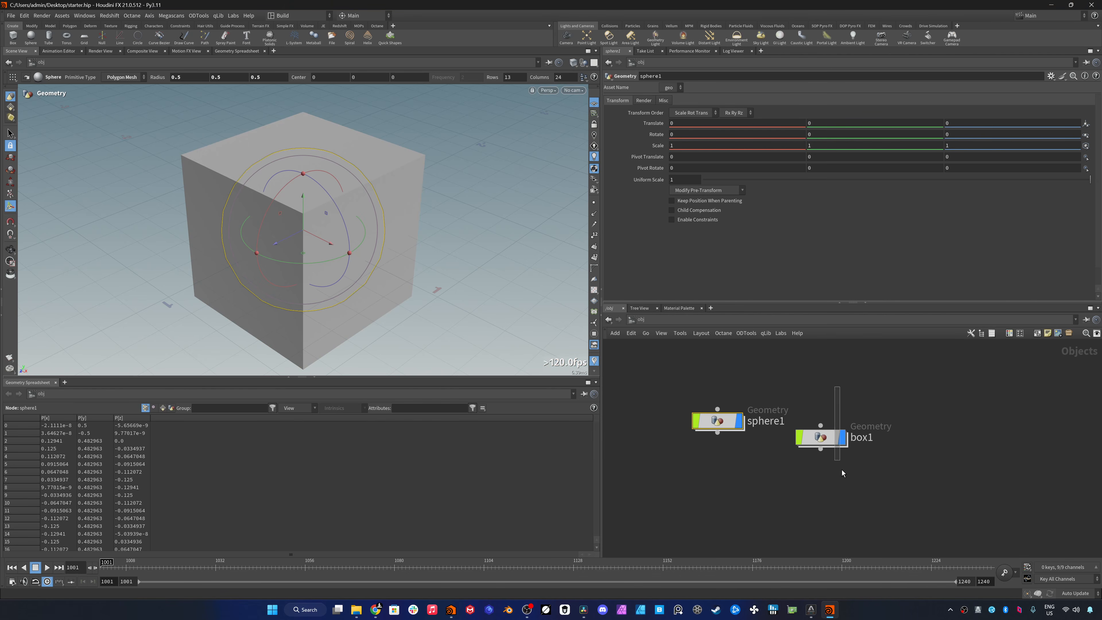
# - Compare the spreadsheet data of the sphere and the box, and delete the sphere
pyautogui.moveTo(841, 469); pyautogui.dragTo(842, 470)
pyautogui.moveTo(742, 391); pyautogui.dragTo(720, 439)
pyautogui.moveTo(798, 388); pyautogui.dragTo(815, 455)
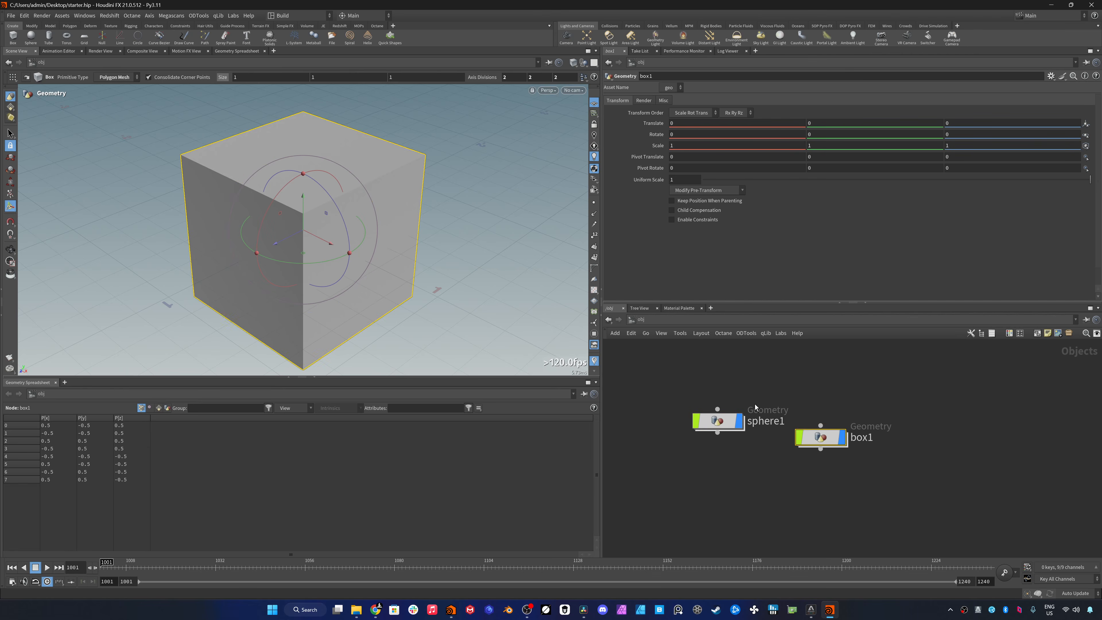
pyautogui.moveTo(711, 435); pyautogui.dragTo(711, 434)
pyautogui.press('Delete')
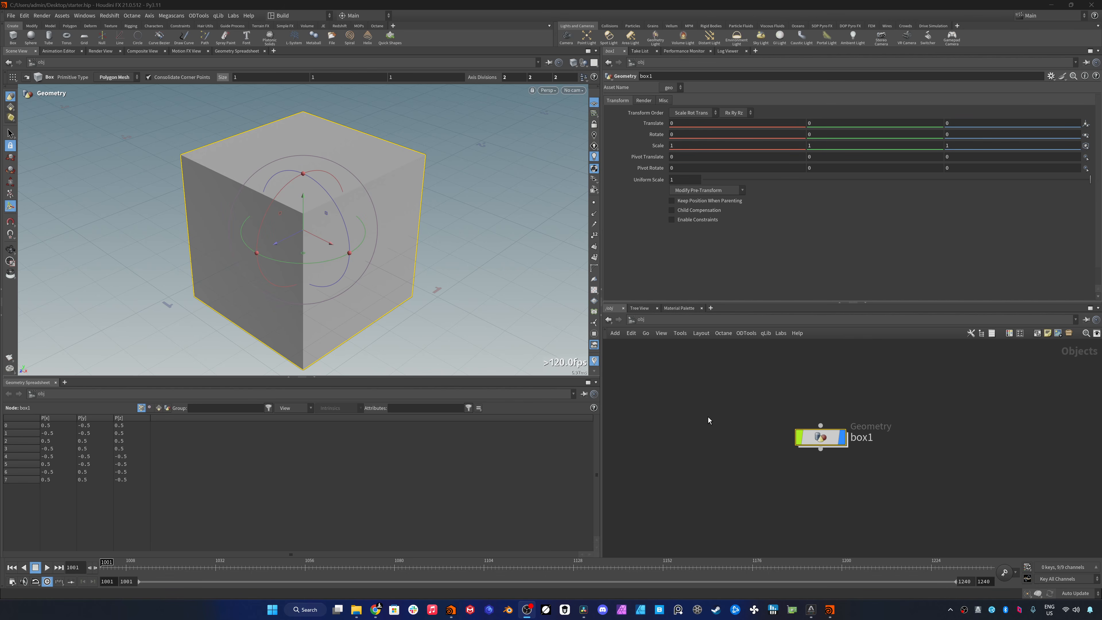
# - Add a new tab to the Geometry Spreadsheet pane and set it to Redshift RenderView
pyautogui.click(76, 383)
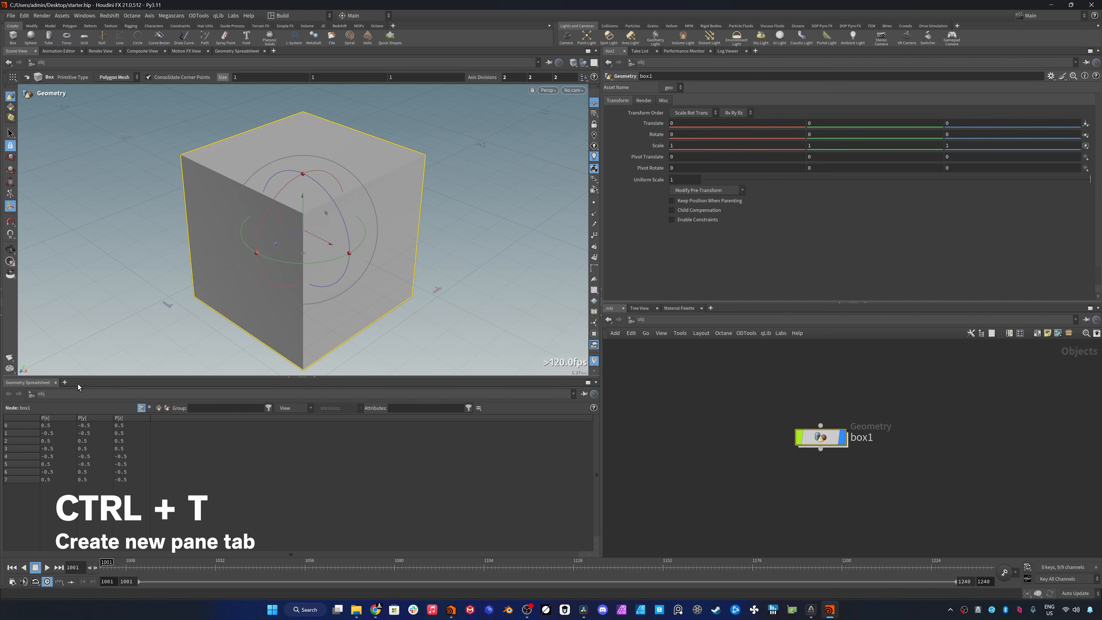
pyautogui.hotkey('ctrl', 't')
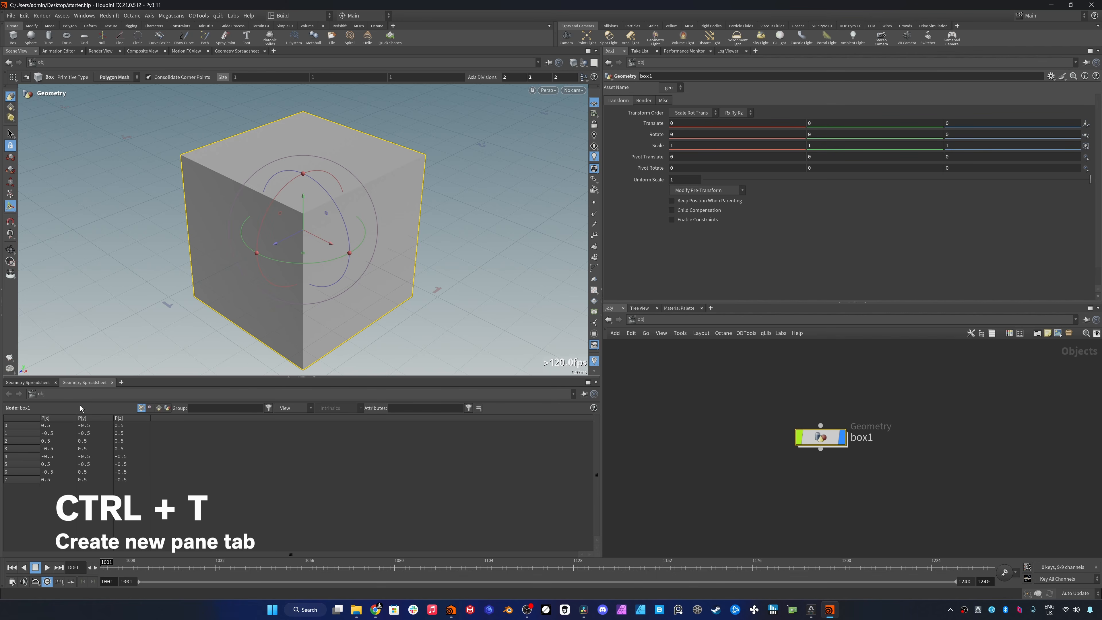
pyautogui.rightClick(87, 384)
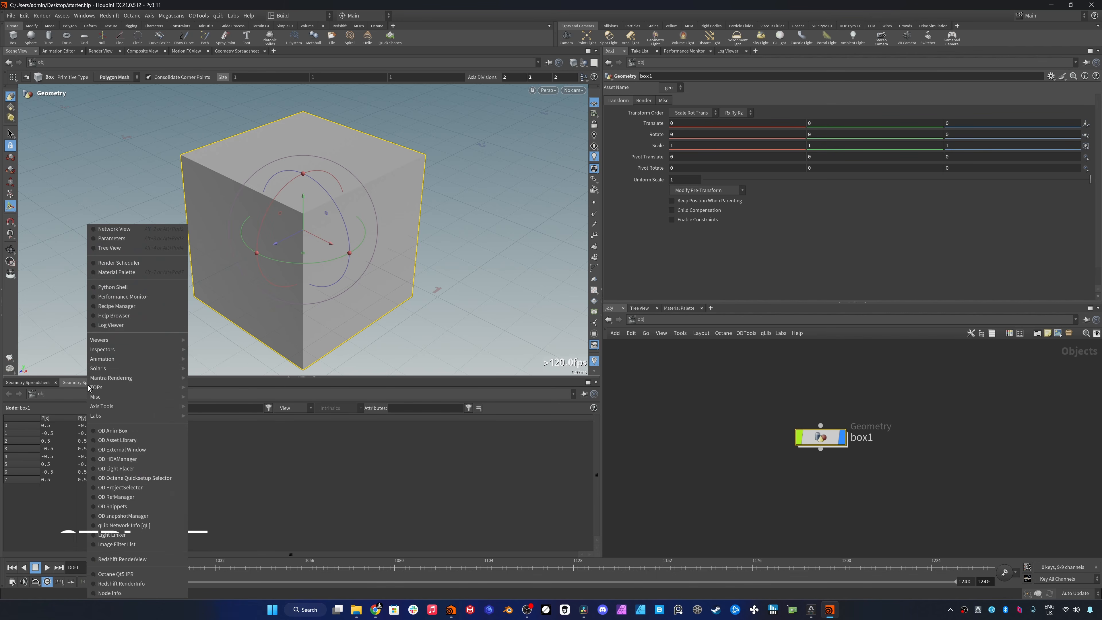
pyautogui.click(123, 559)
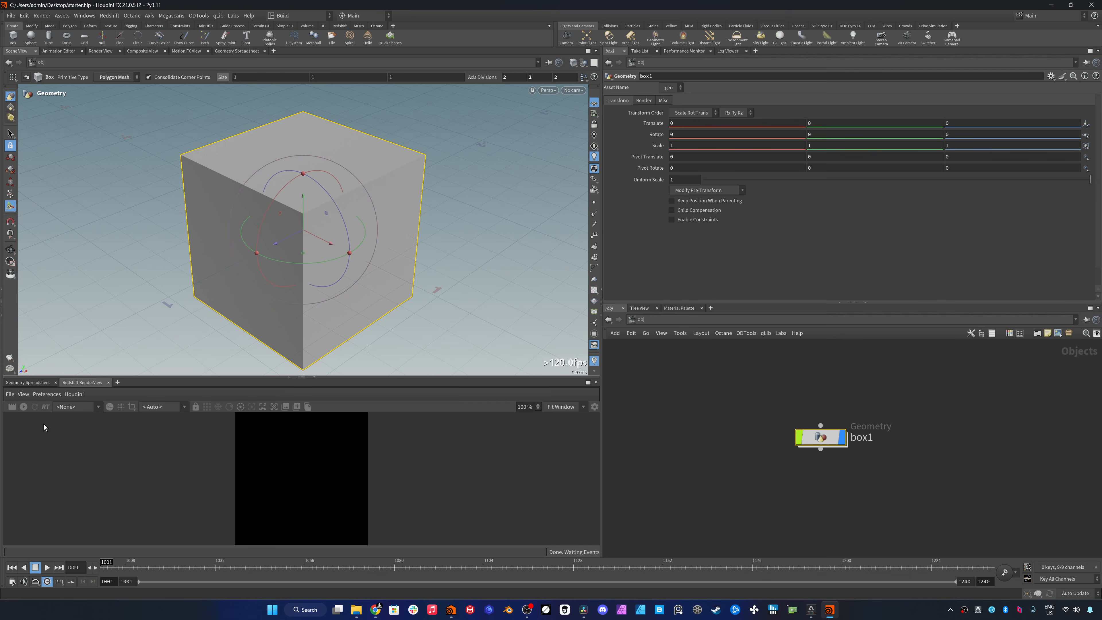
# - Close the whole Parameters pane with all its tabs so the network editor fills its space
pyautogui.click(719, 386)
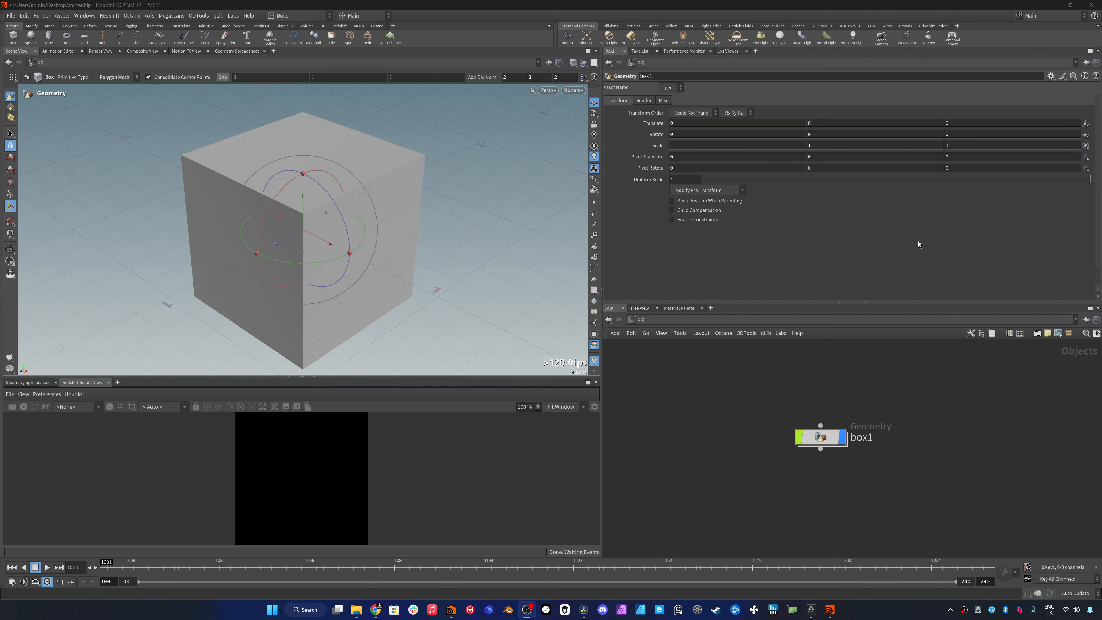
pyautogui.click(1098, 51)
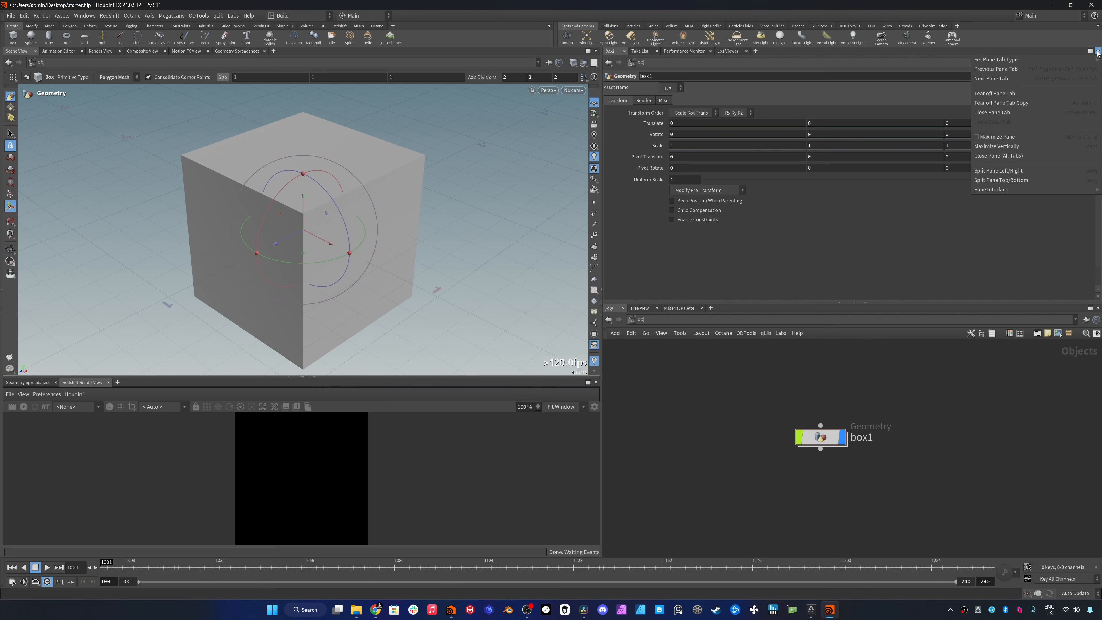
pyautogui.click(1005, 158)
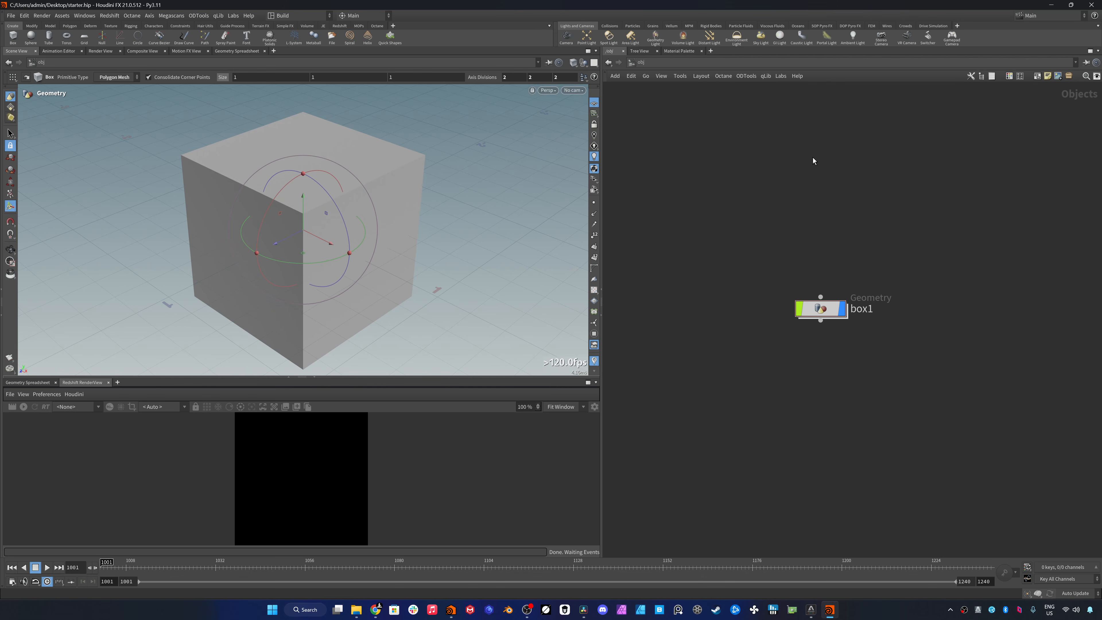
# - Show the box's parameter dialog inside the network editor, resize it, and toggle its display
pyautogui.press('p')
pyautogui.press('p')
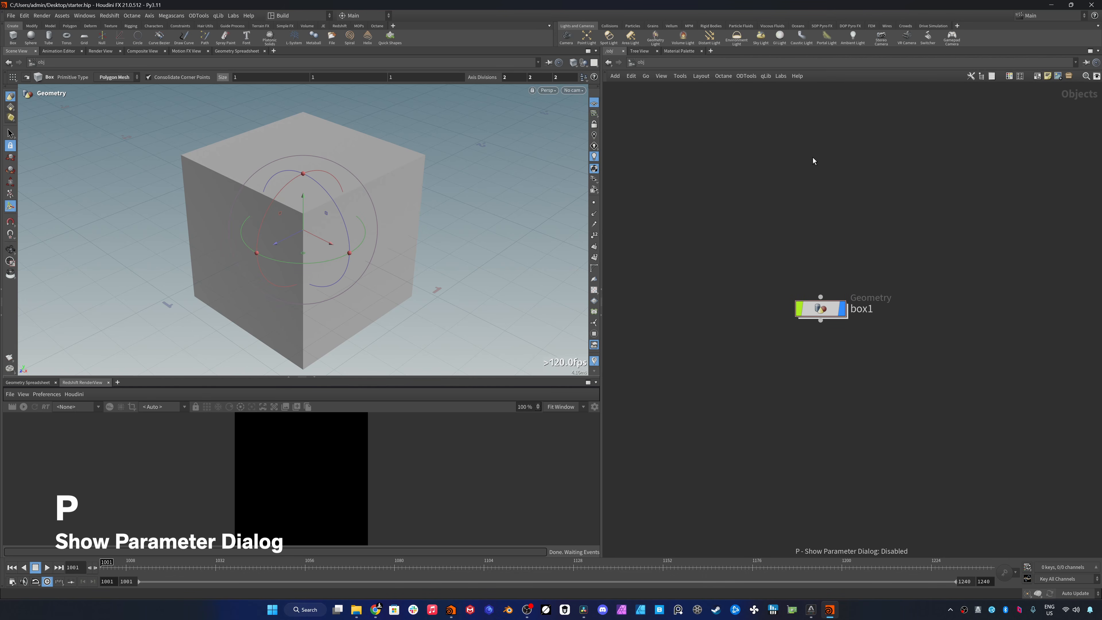
pyautogui.press('p')
pyautogui.press('p')
pyautogui.press('p')
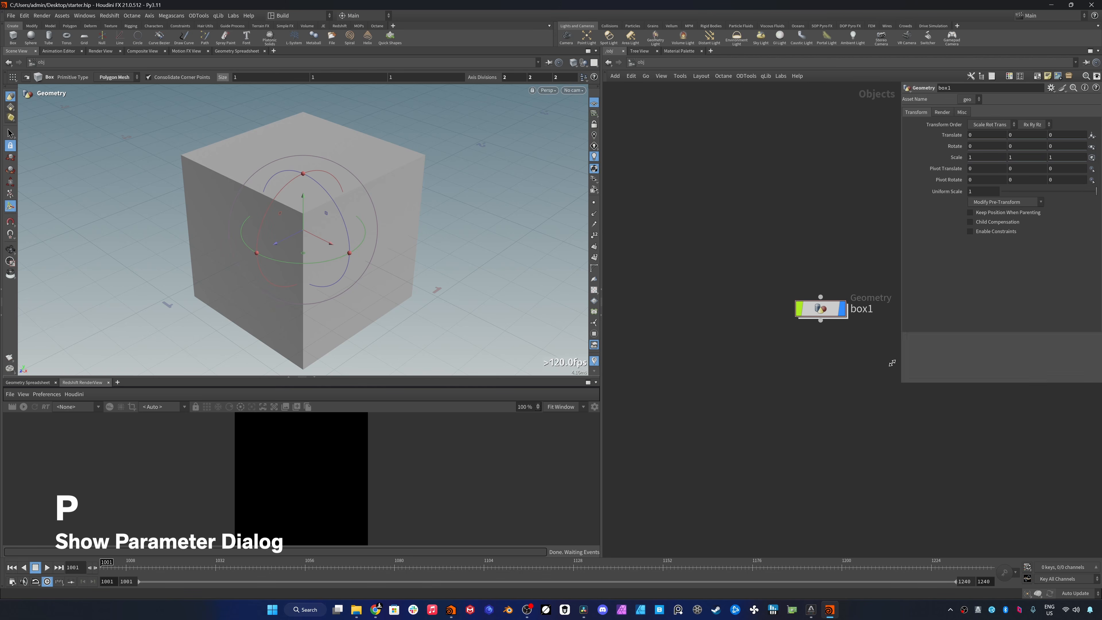
pyautogui.moveTo(879, 381); pyautogui.dragTo(924, 571)
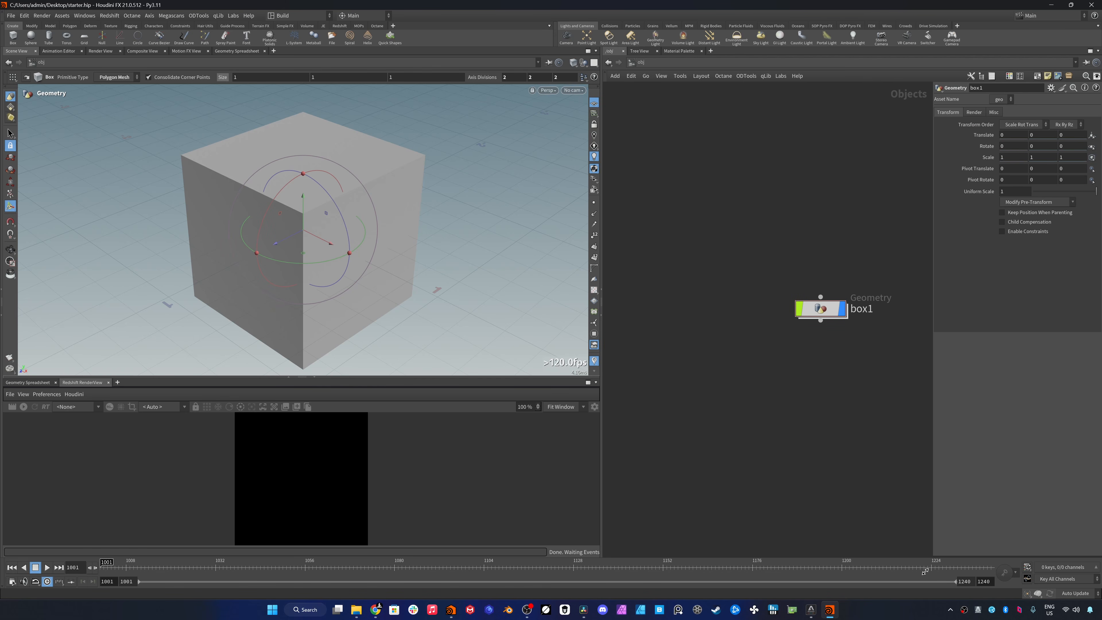
pyautogui.press('p')
pyautogui.press('p')
pyautogui.press('p')
pyautogui.press('p')
pyautogui.press('p')
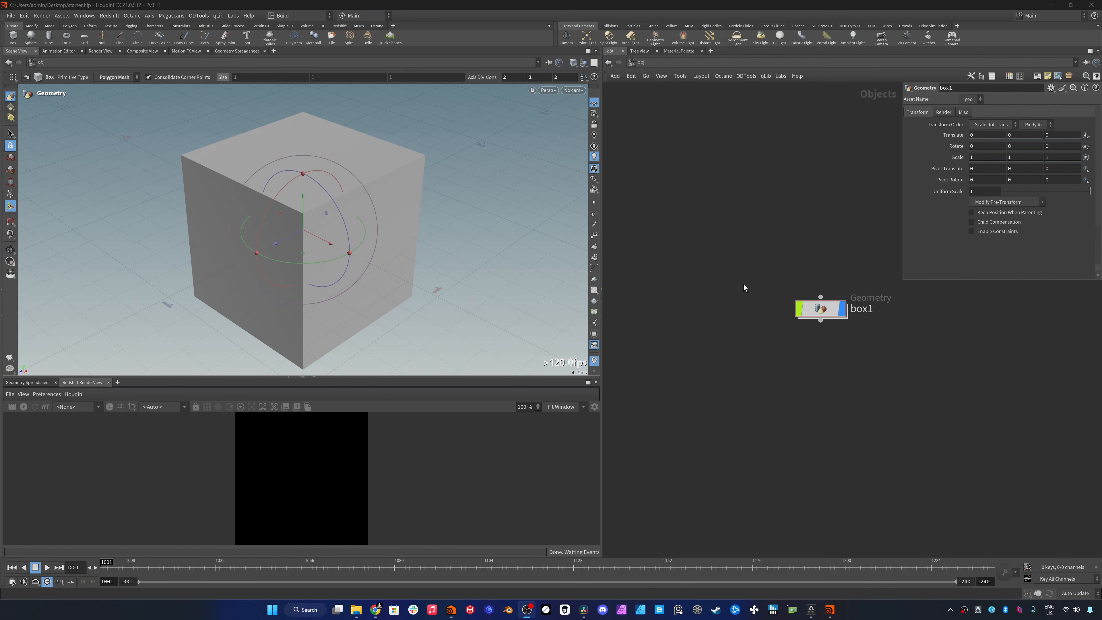
# - Switch to the JE desktop, enlarge the viewport slightly, and show the parameter dialog in the network editor
pyautogui.click(298, 15)
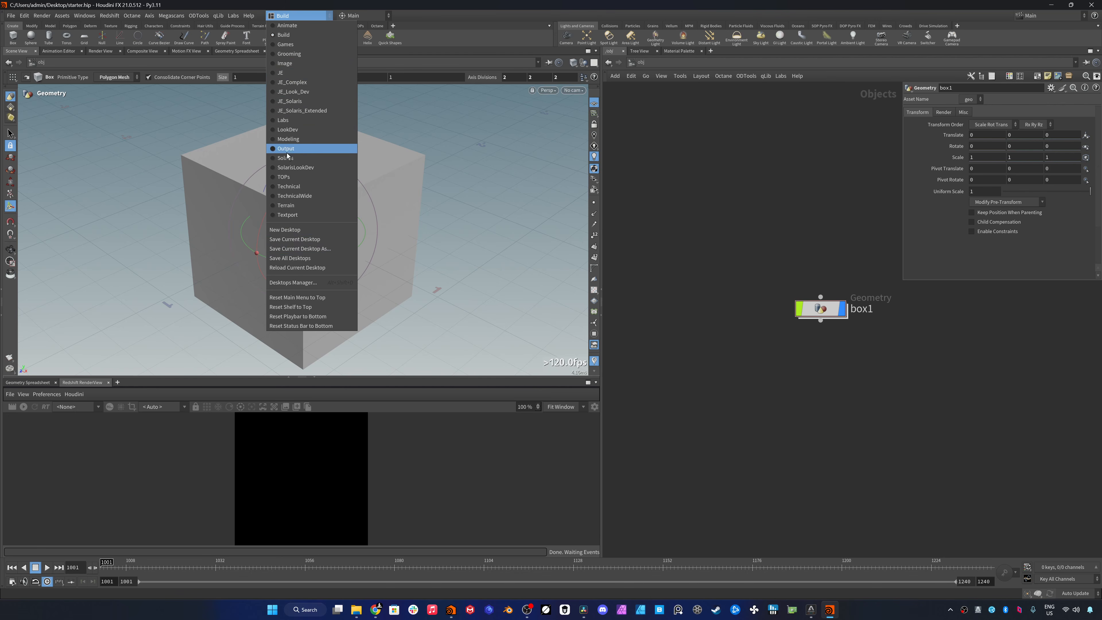
pyautogui.click(278, 75)
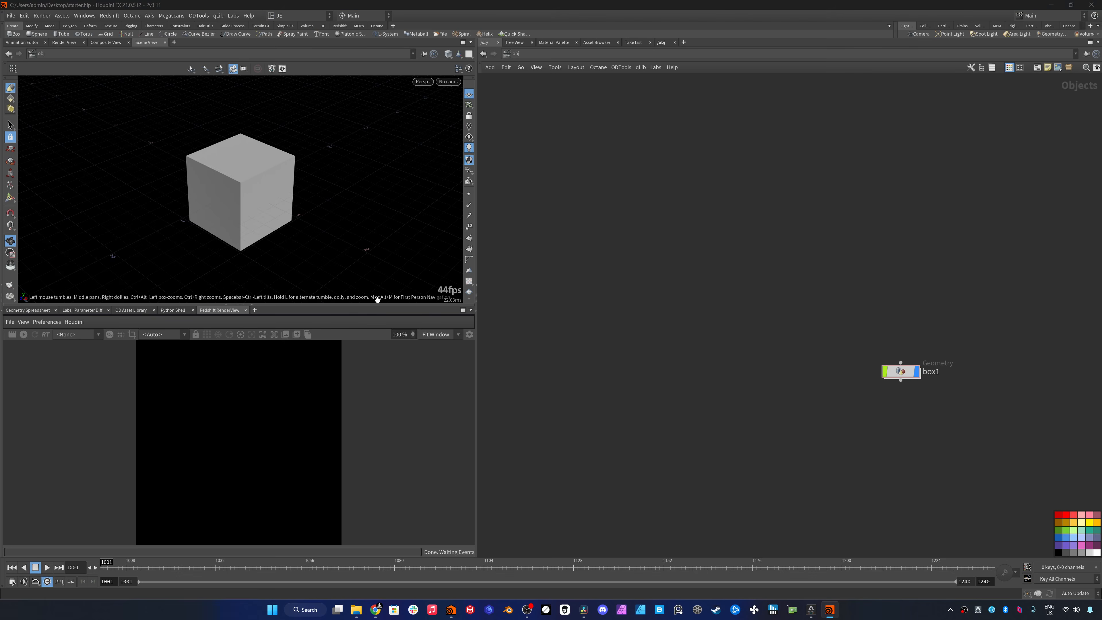
pyautogui.moveTo(372, 305); pyautogui.dragTo(371, 338)
pyautogui.press('p')
# - Try the JE_Complex desktop, display the box's Render parameters there, and return to the JE desktop
pyautogui.click(299, 15)
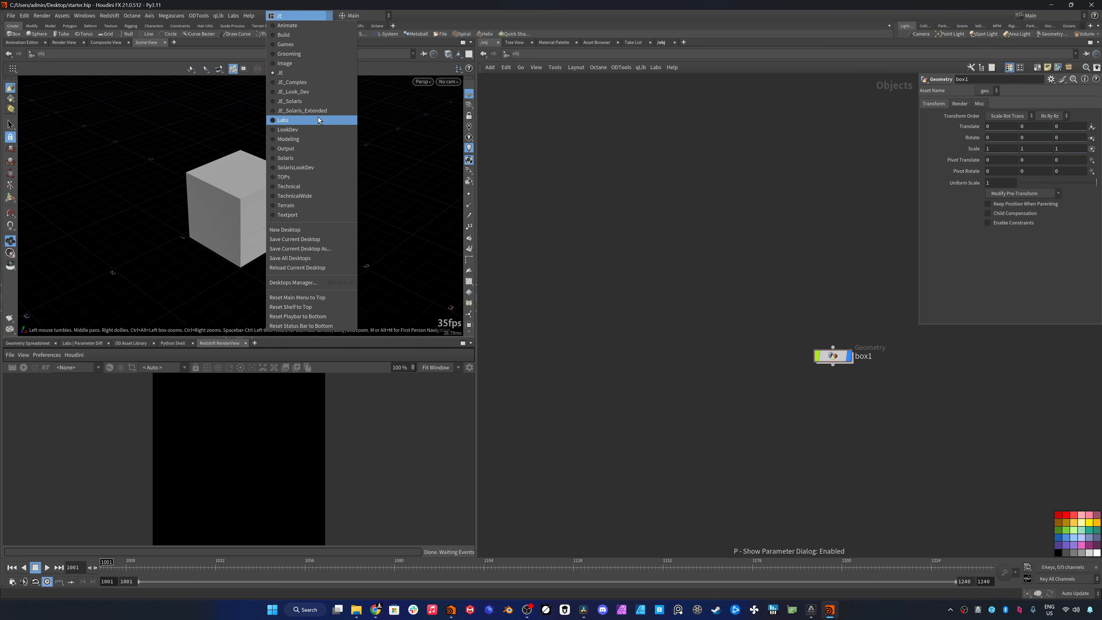
pyautogui.click(314, 82)
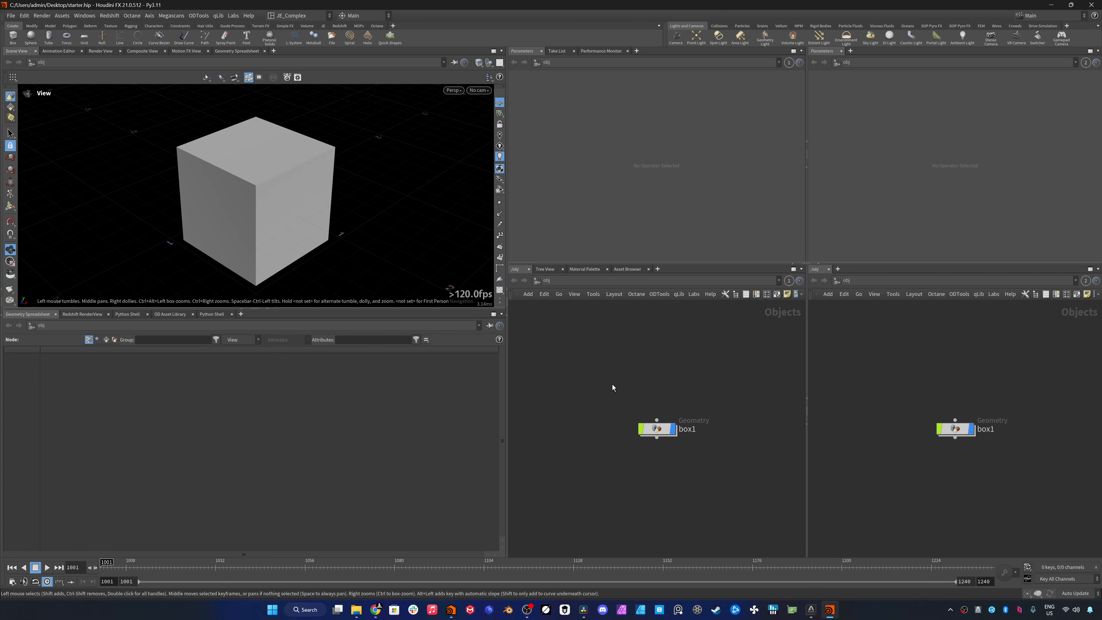
pyautogui.click(656, 429)
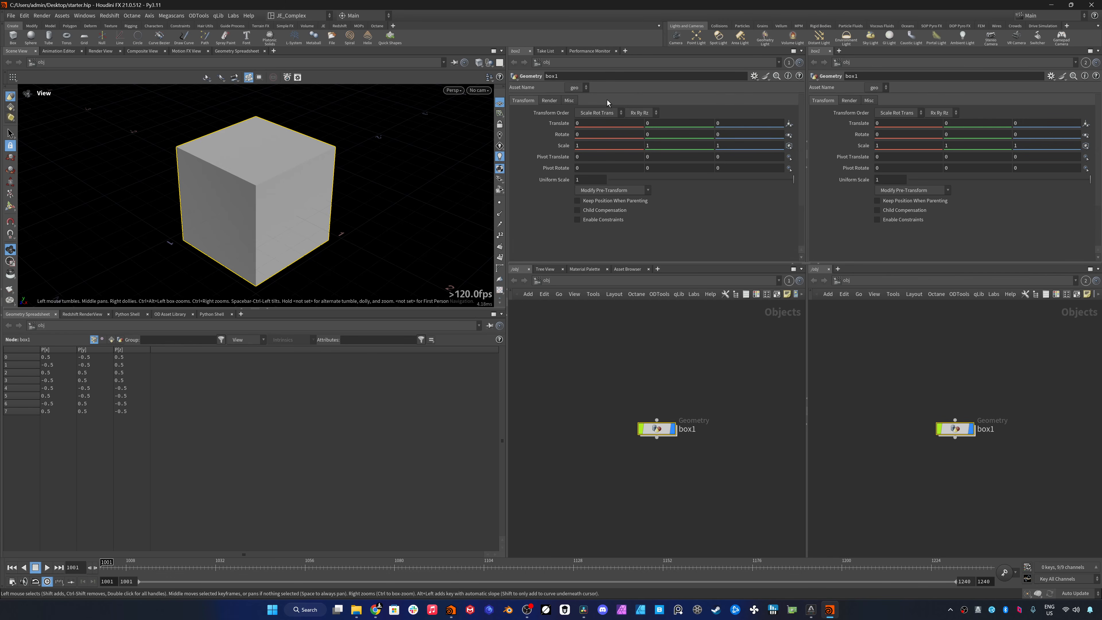
pyautogui.click(849, 100)
pyautogui.moveTo(918, 163); pyautogui.dragTo(651, 426)
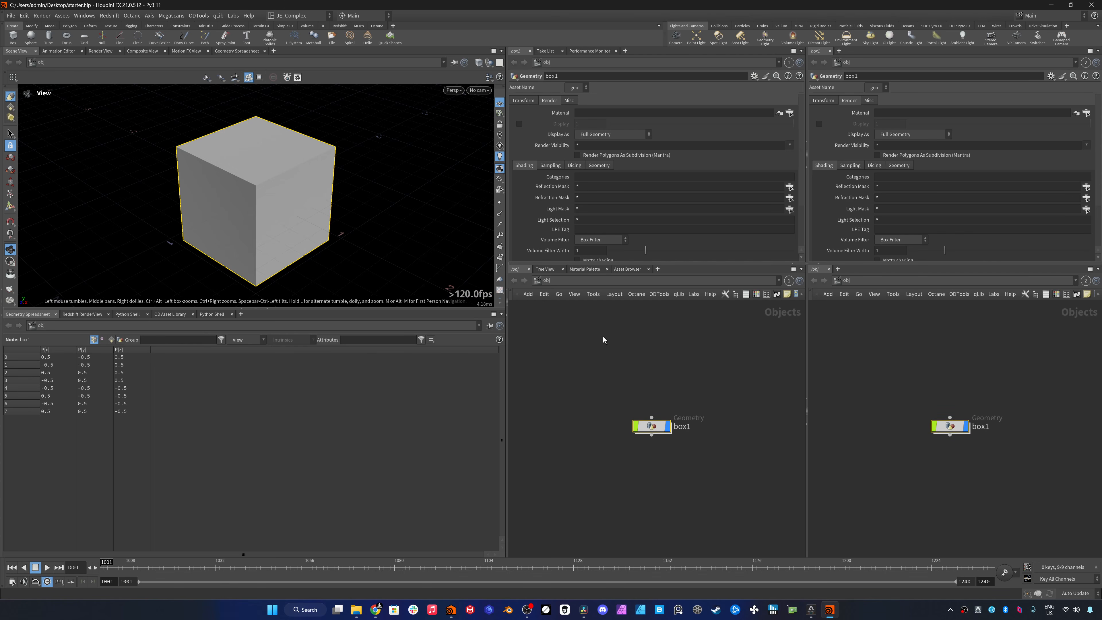
pyautogui.click(300, 18)
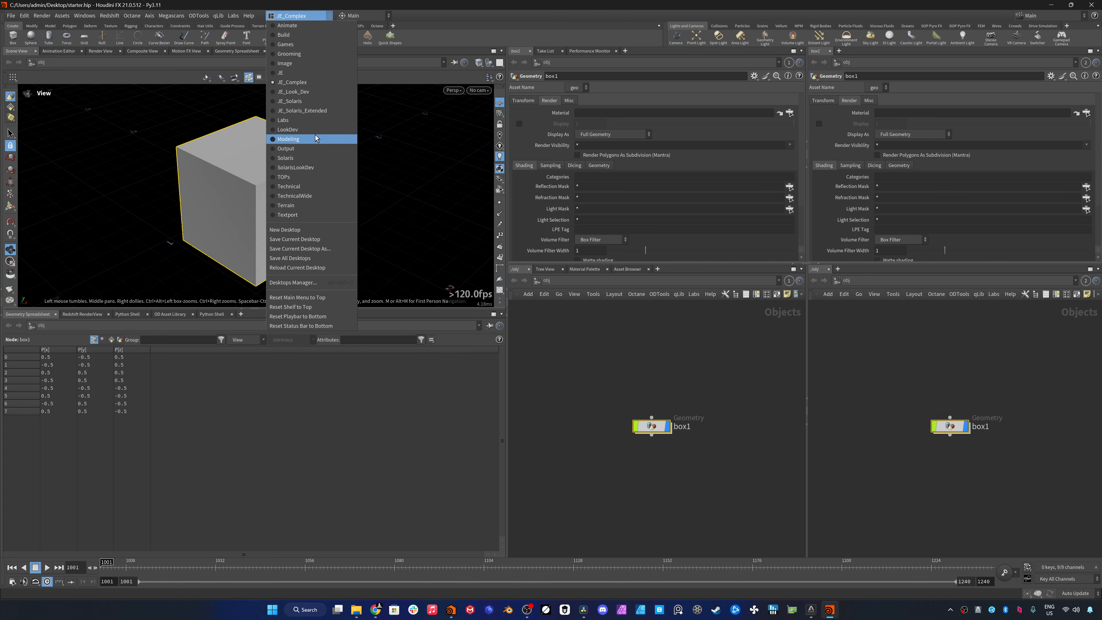
pyautogui.click(300, 77)
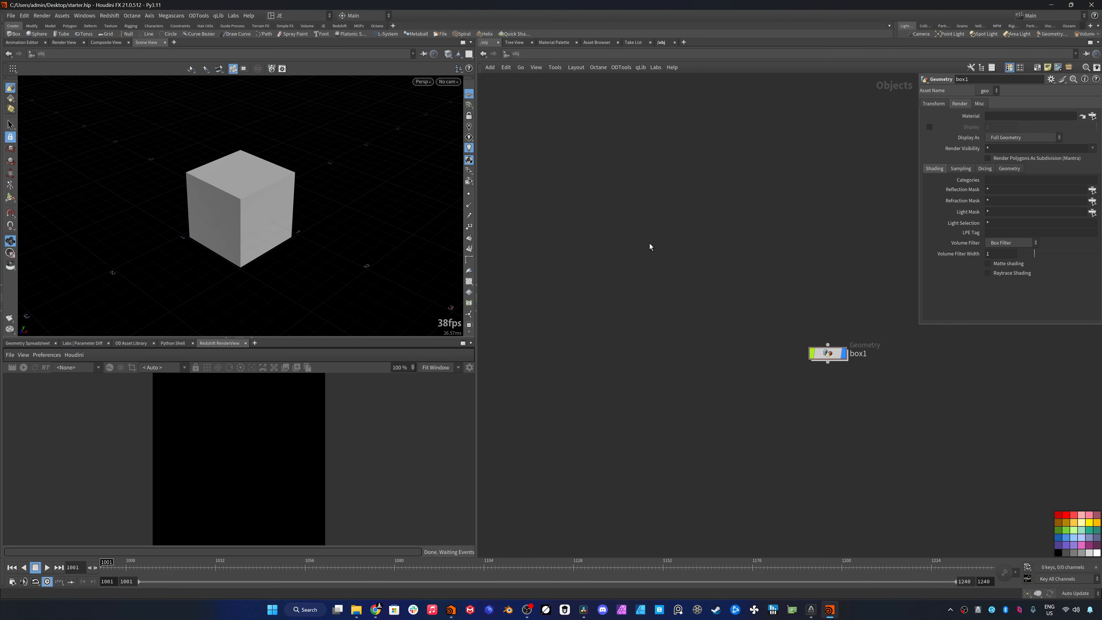
# - Add a Material Network node at the object level beside the box
pyautogui.press('Tab')
pyautogui.write('mat')
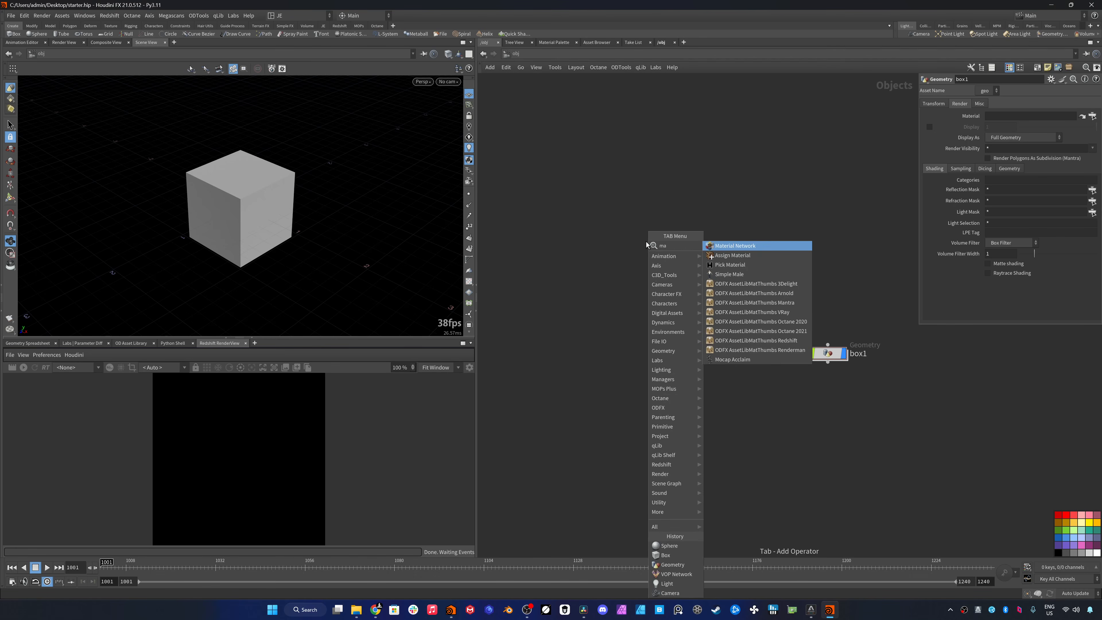
pyautogui.press('Return')
pyautogui.click(658, 234)
# - Enter the material network and add an RS Material Builder node
pyautogui.doubleClick(629, 224)
pyautogui.press('Tab')
pyautogui.write('rs materi')
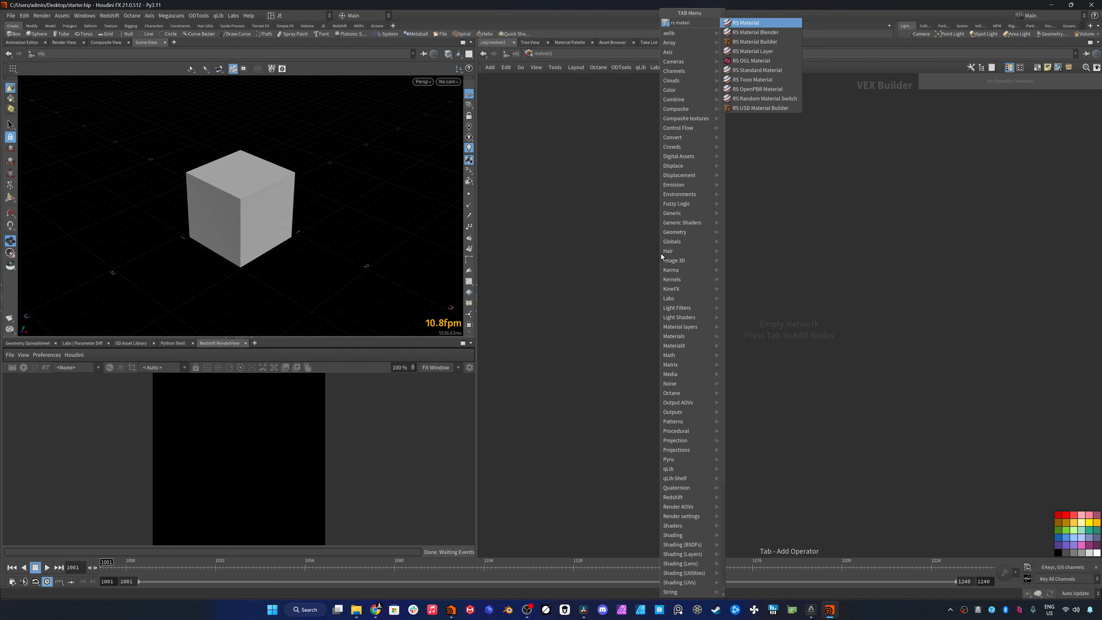
pyautogui.press('Down')
pyautogui.press('Down')
pyautogui.press('Return')
pyautogui.click(660, 257)
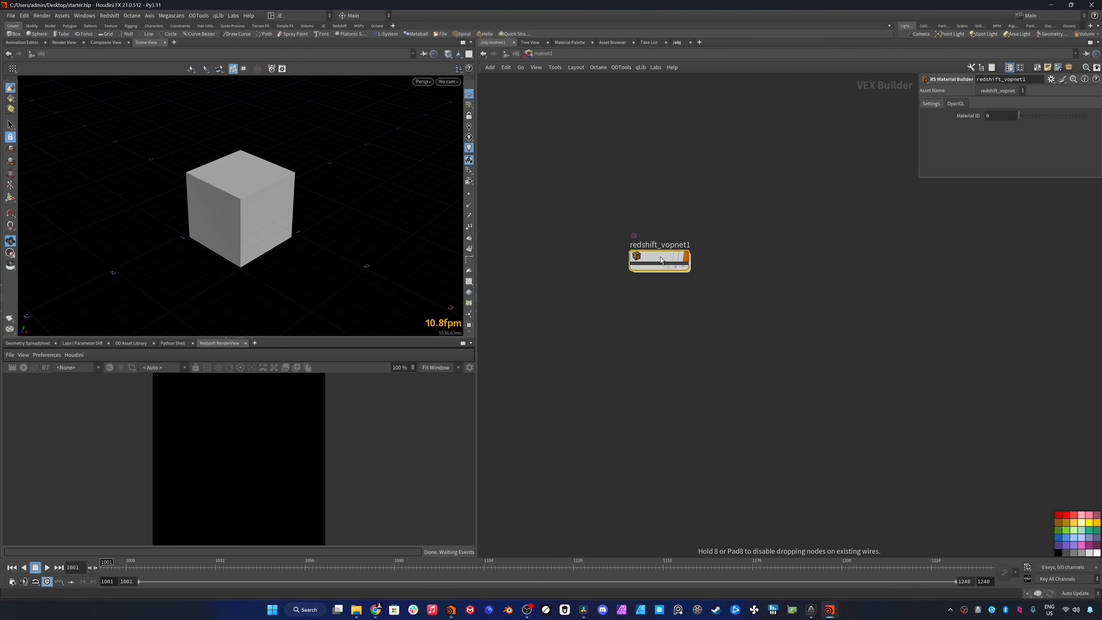
# - Show the tree view at the object level and move box1 directly below matnet1
pyautogui.press('u')
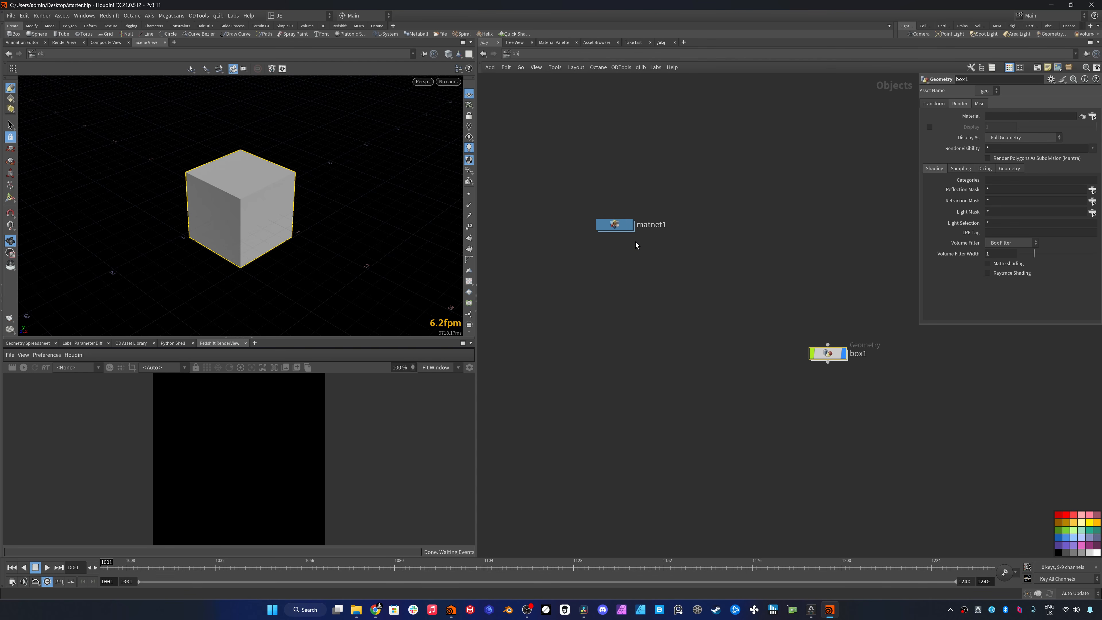
pyautogui.hotkey('shift', 'w')
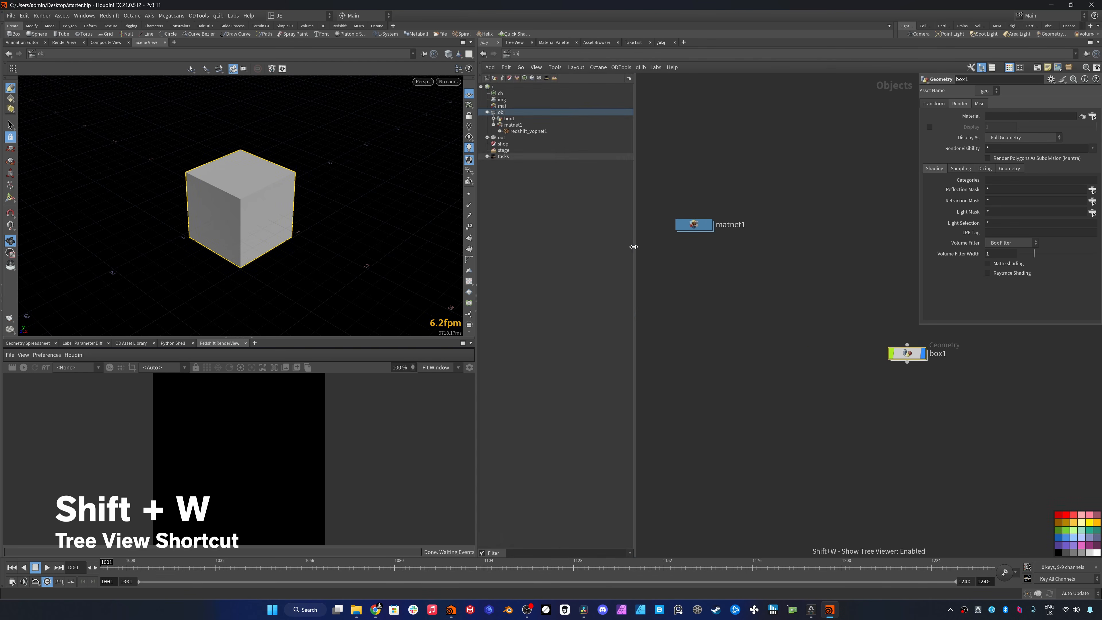
pyautogui.moveTo(916, 355); pyautogui.dragTo(703, 263)
# - Assign redshift_vopnet1 from the tree view to box1's Material parameter, and hide the tree view again
pyautogui.click(522, 131)
pyautogui.moveTo(1002, 116); pyautogui.dragTo(1003, 116)
pyautogui.hotkey('shift', 'w')
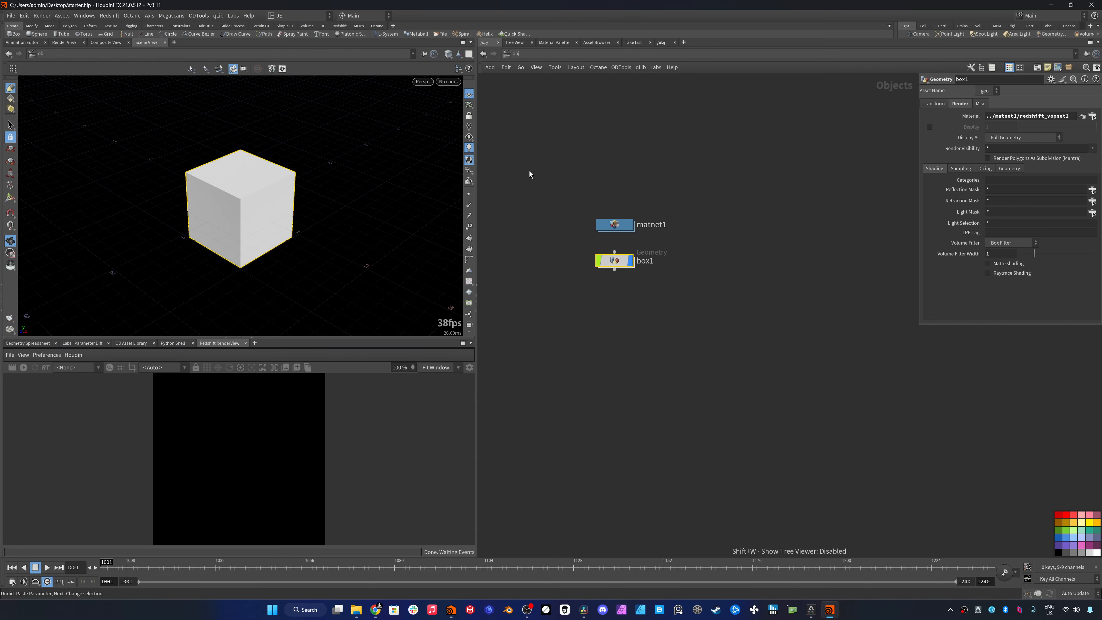
# - Search the object-level node list for network, camera and light nodes without adding any
pyautogui.click(810, 279)
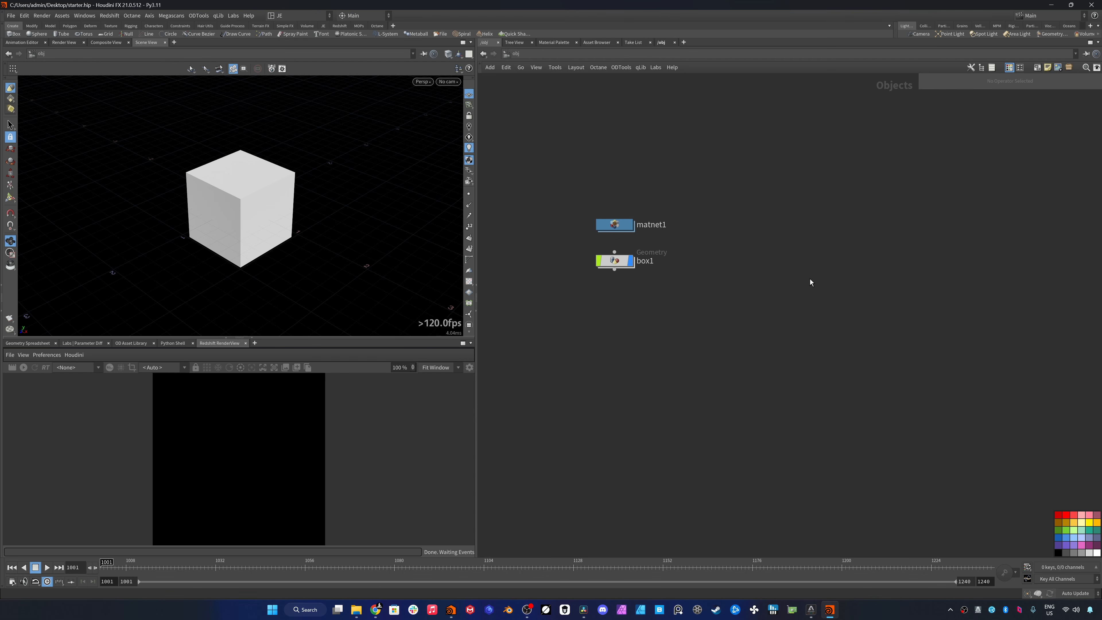
pyautogui.press('Tab')
pyautogui.write('net')
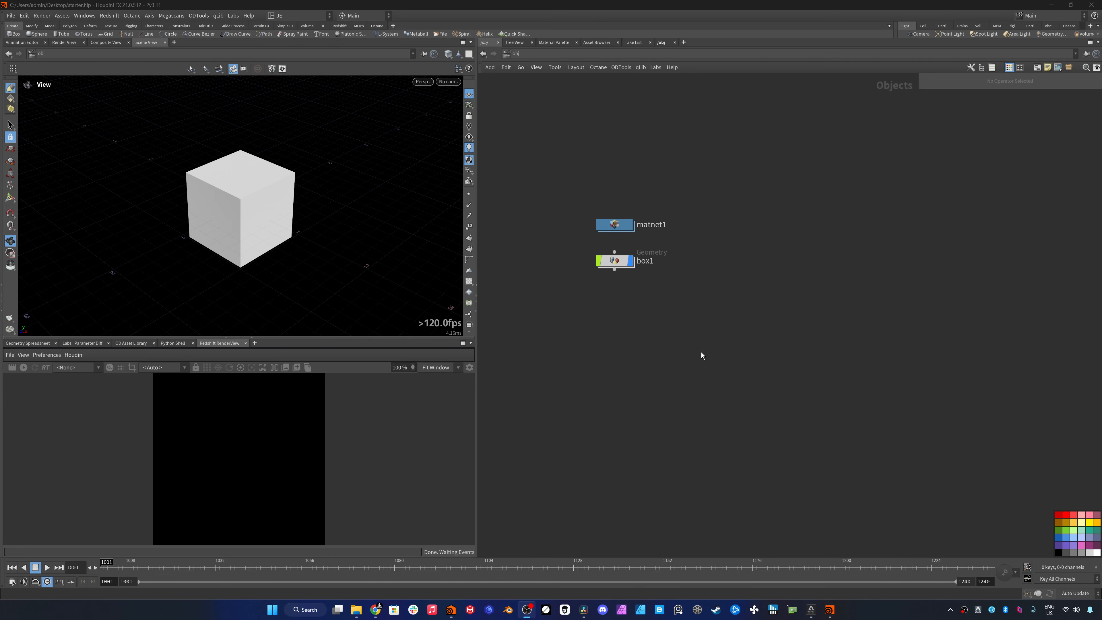
pyautogui.press('Tab')
pyautogui.write('li')
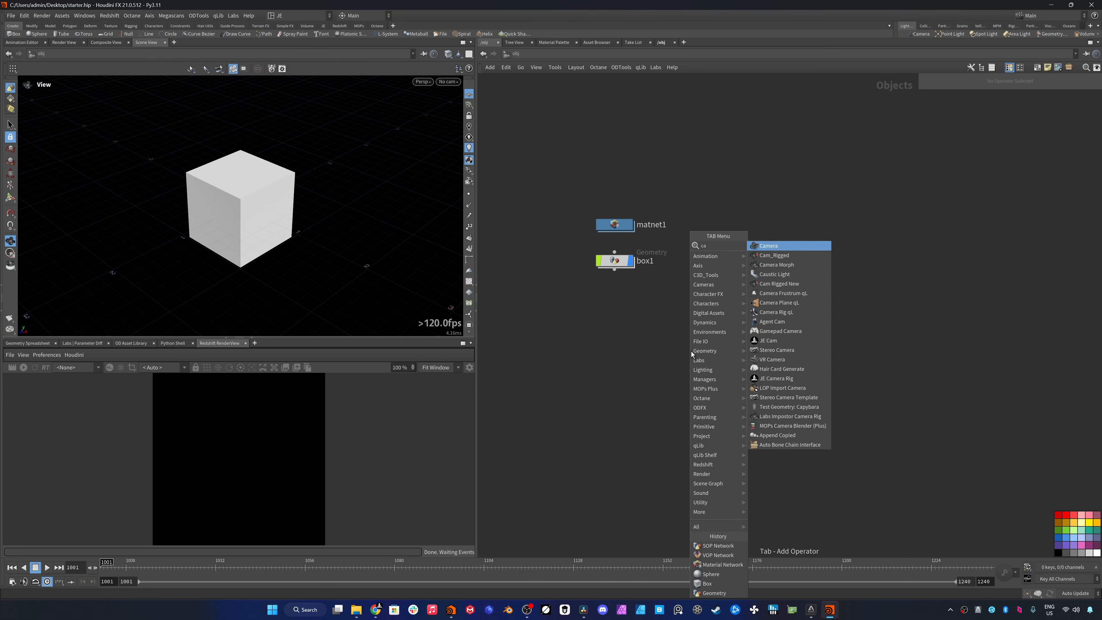
pyautogui.write('ghts')
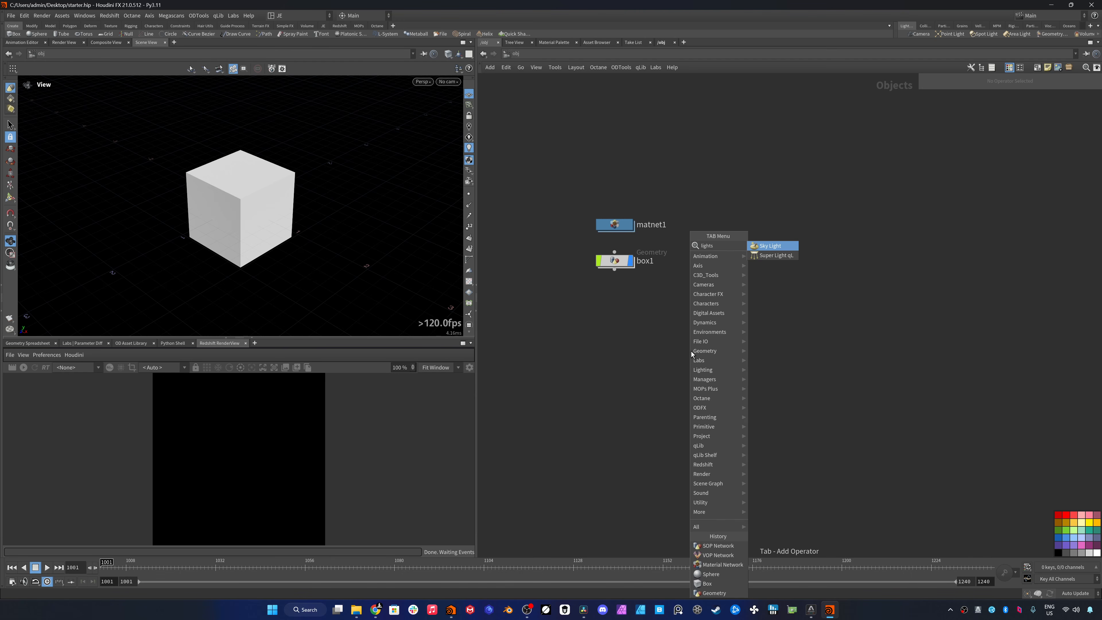
pyautogui.press('BackSpace')
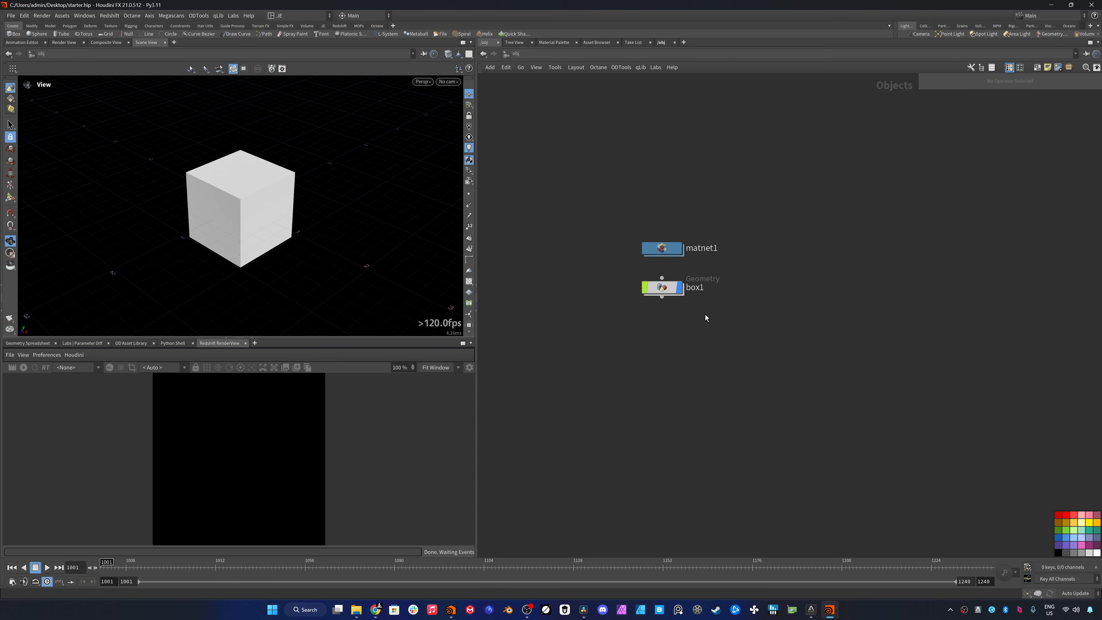
# - Add two Geometry nodes, one above the other, beside box1 at the object level
pyautogui.click(647, 287)
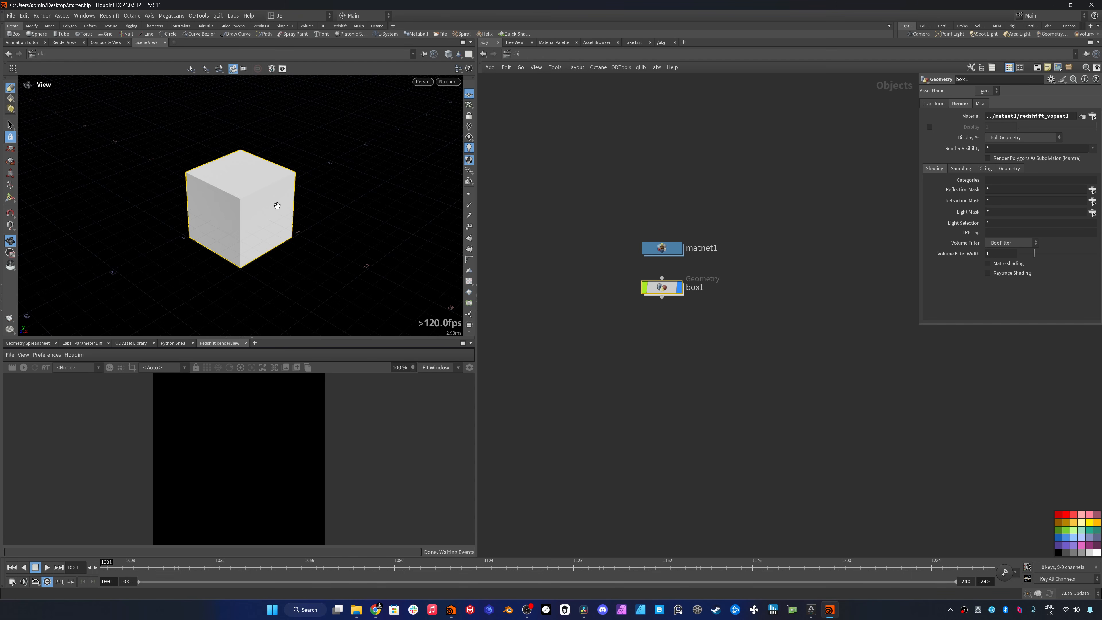
pyautogui.click(714, 320)
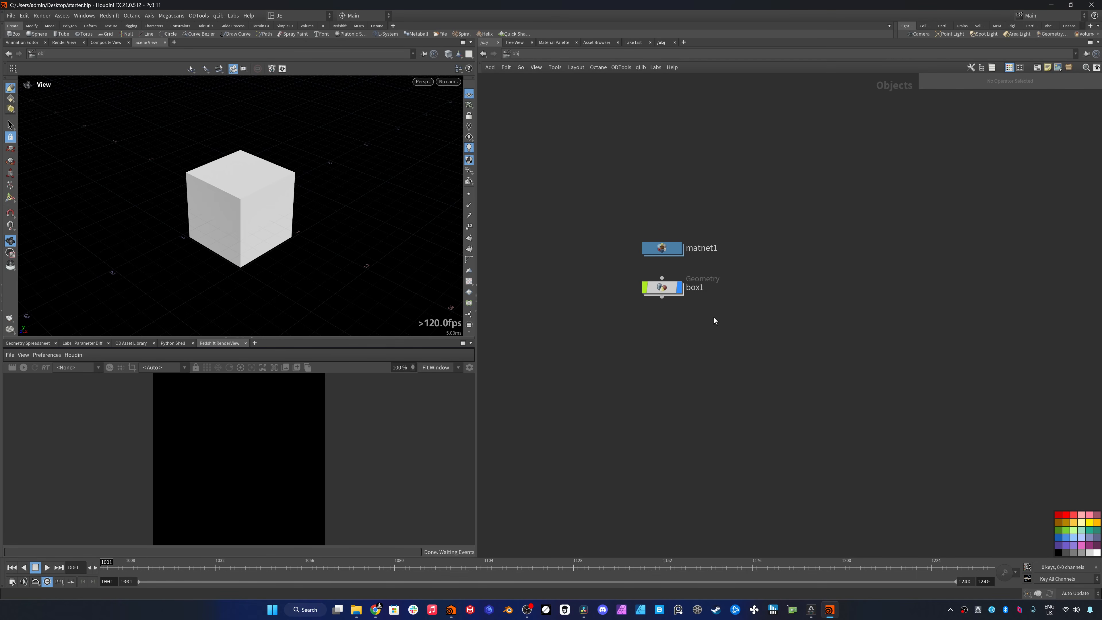
pyautogui.press('Tab')
pyautogui.write('geo')
pyautogui.press('Return')
pyautogui.click(758, 289)
pyautogui.press('Tab')
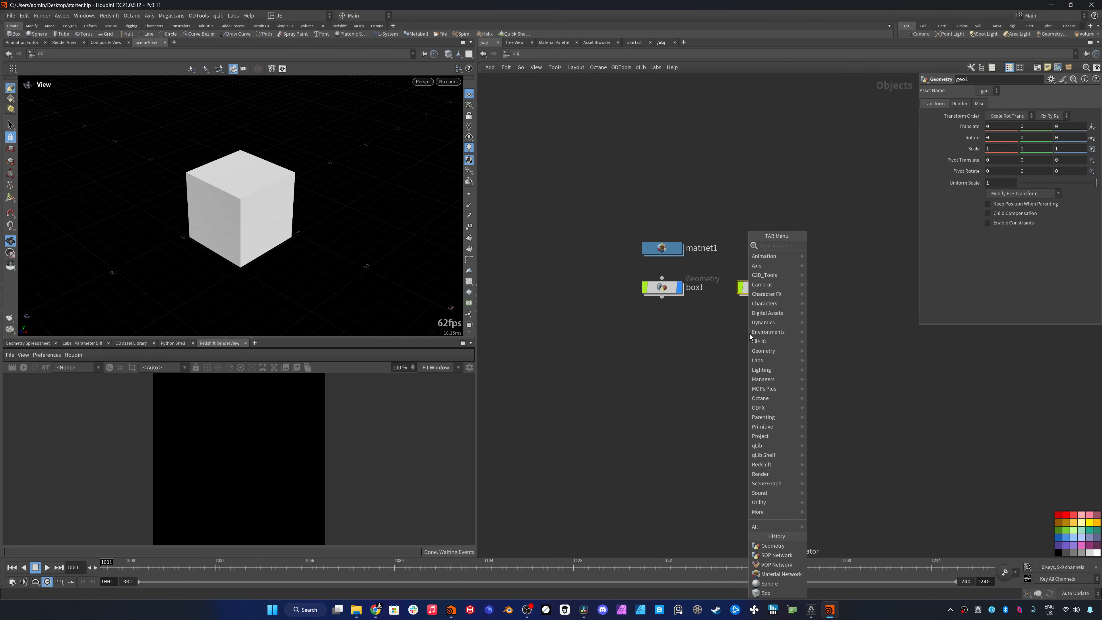
pyautogui.write('cop')
pyautogui.press('Return')
pyautogui.click(749, 333)
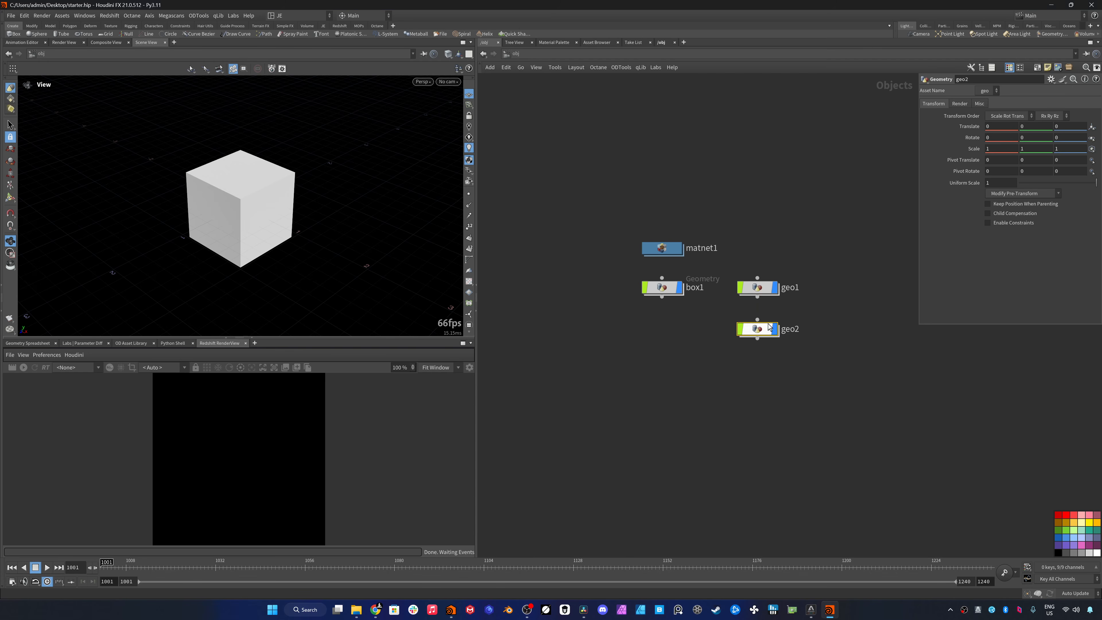
# - Delete the geo1 and geo2 nodes from the object network
pyautogui.hotkey('ctrl', 'z')
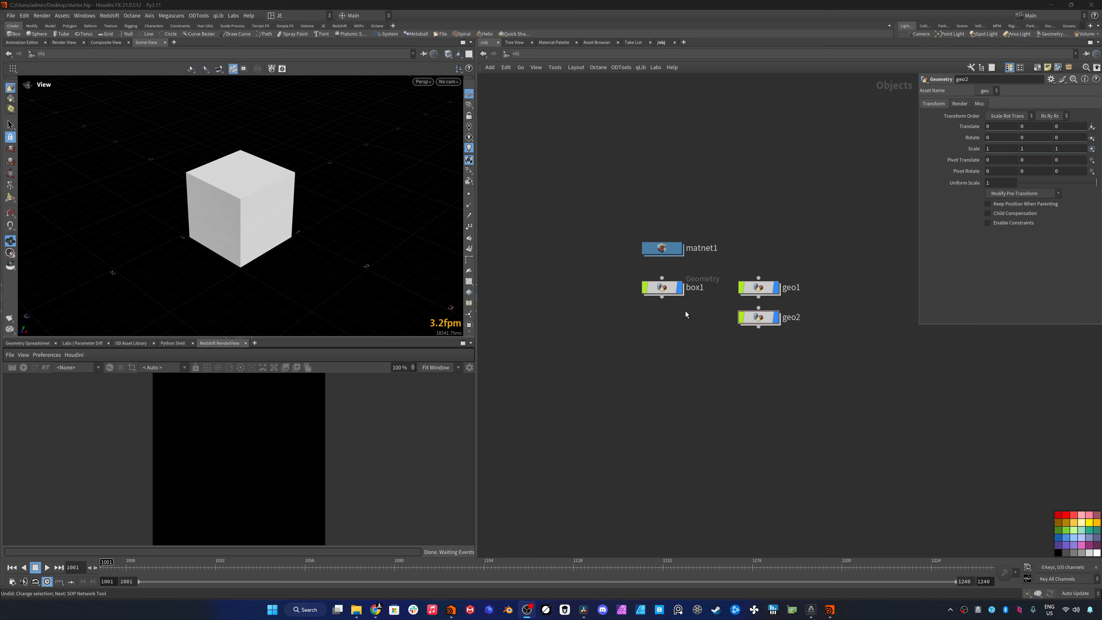
pyautogui.moveTo(799, 267); pyautogui.dragTo(753, 321)
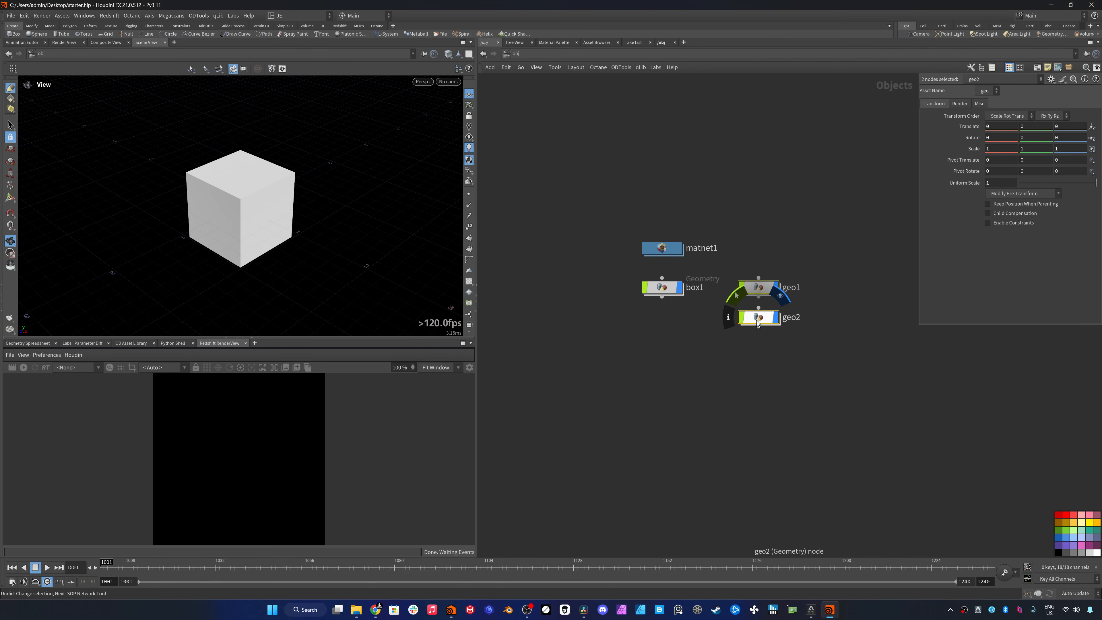
pyautogui.press('Delete')
# - Enter the box1 object's geometry network, practising going back up a level and in again
pyautogui.click(665, 289)
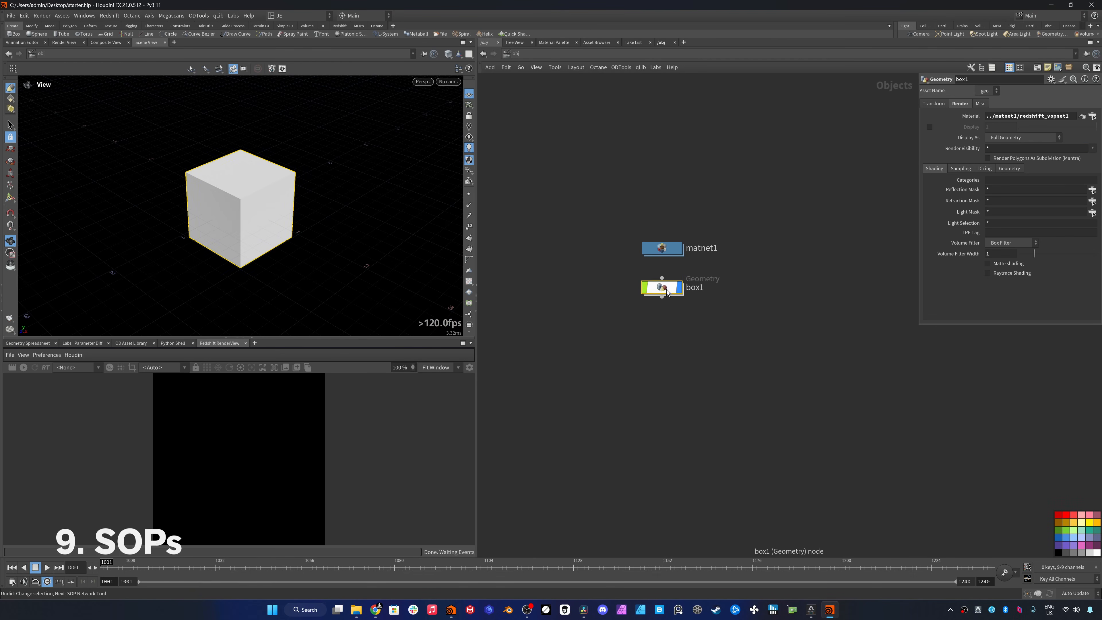
pyautogui.doubleClick(665, 289)
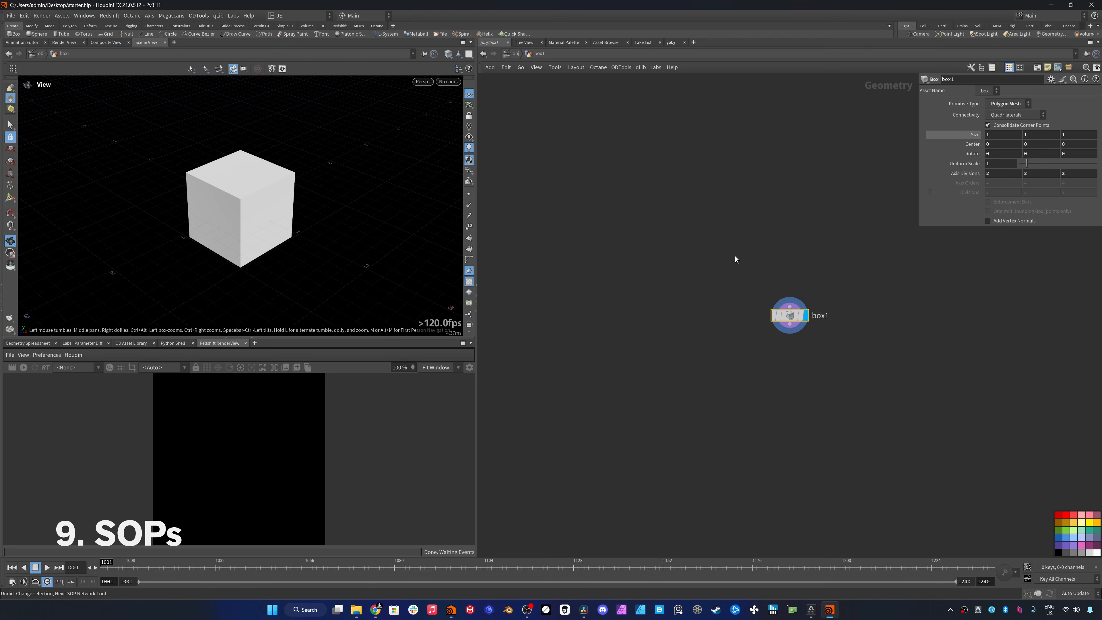
pyautogui.press('u')
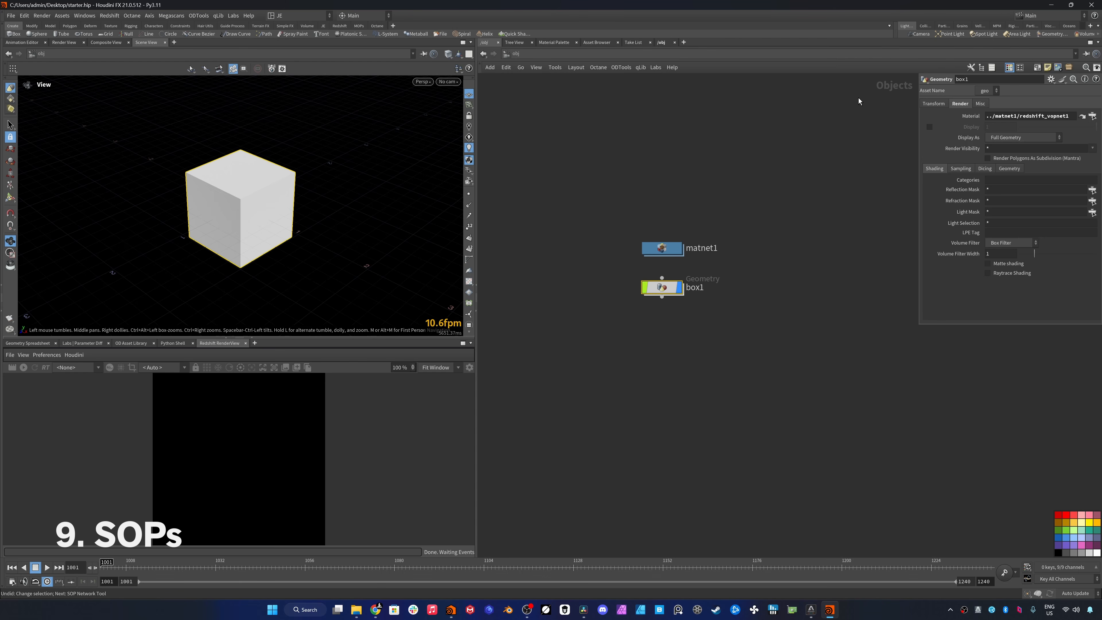
pyautogui.press('i')
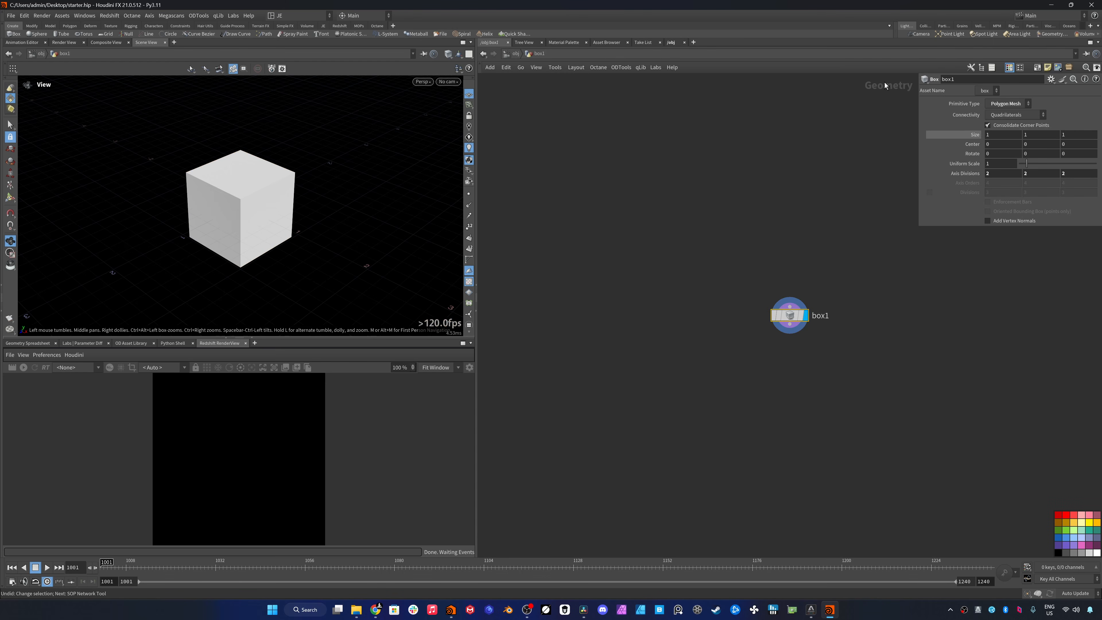
# - Examine the node categories available inside box1's geometry network
pyautogui.press('Tab')
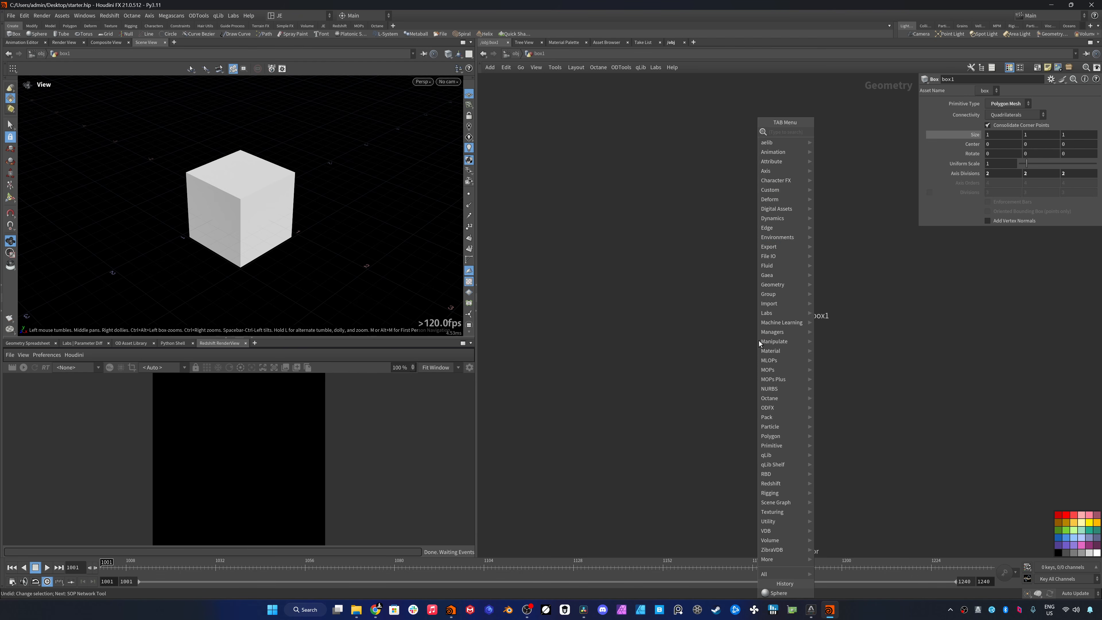
pyautogui.moveTo(781, 188)
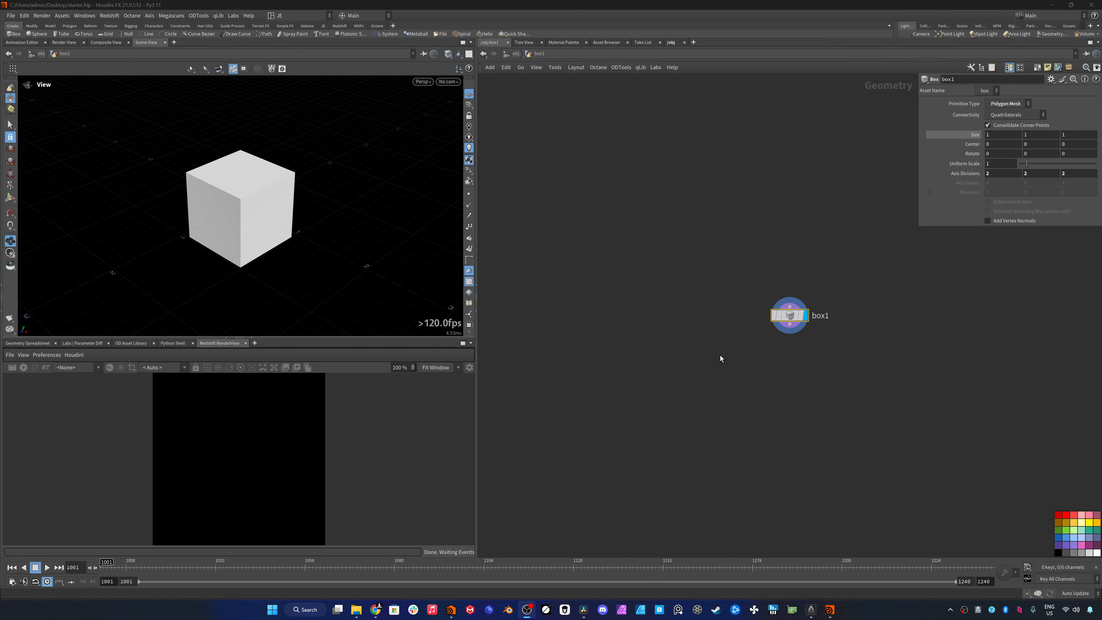
pyautogui.click(781, 351)
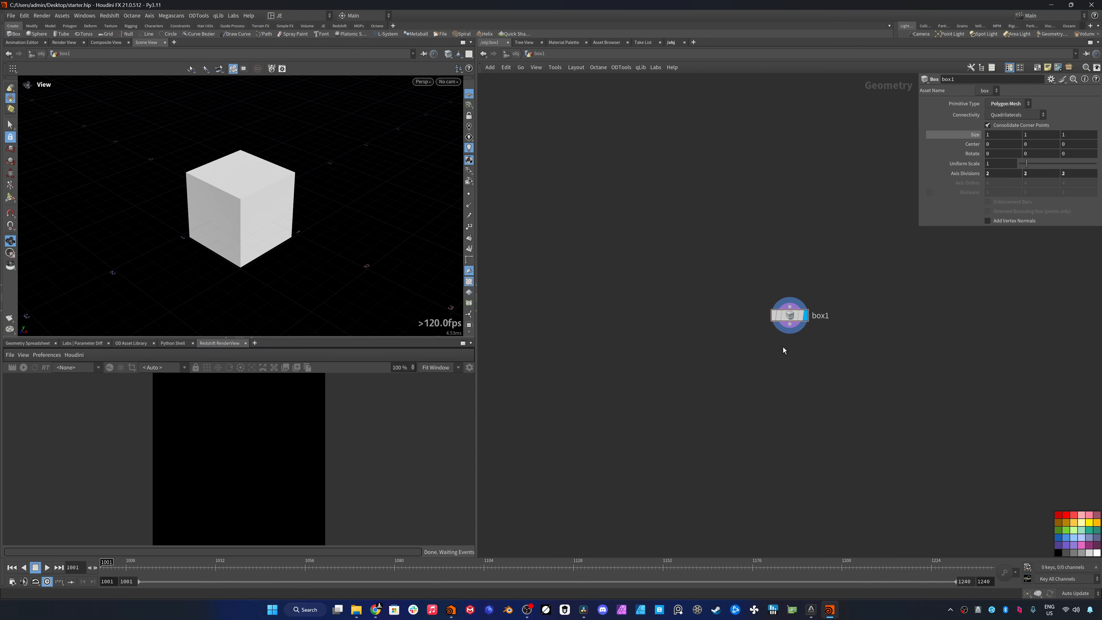
pyautogui.moveTo(782, 347); pyautogui.dragTo(725, 313)
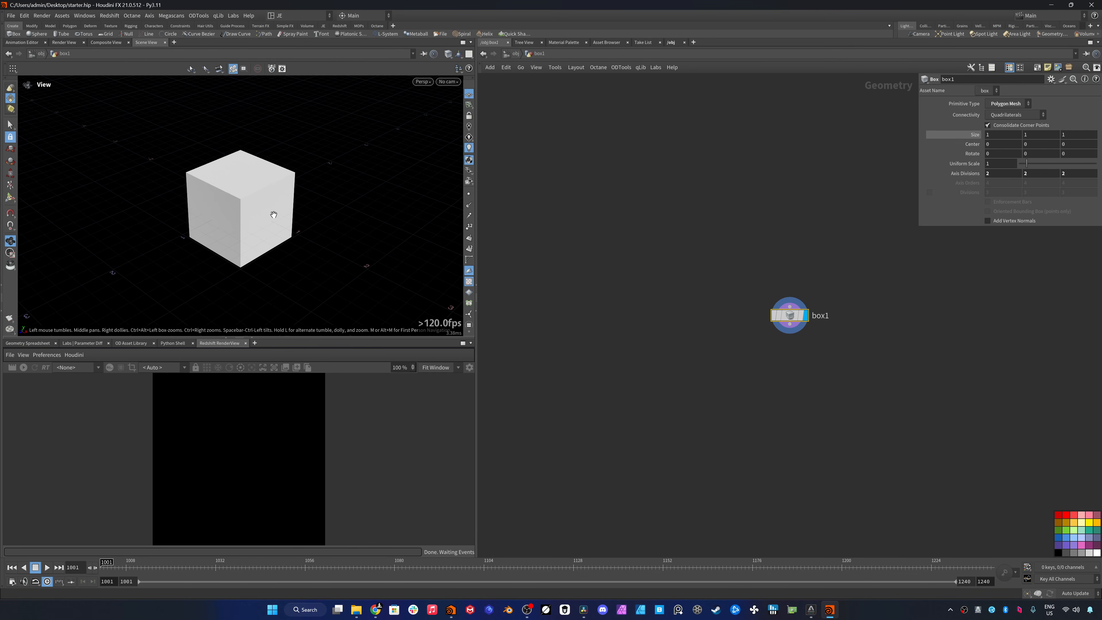
# - Activate the viewport's Select tool and try picking single faces and box-selecting the box's faces
pyautogui.press('s')
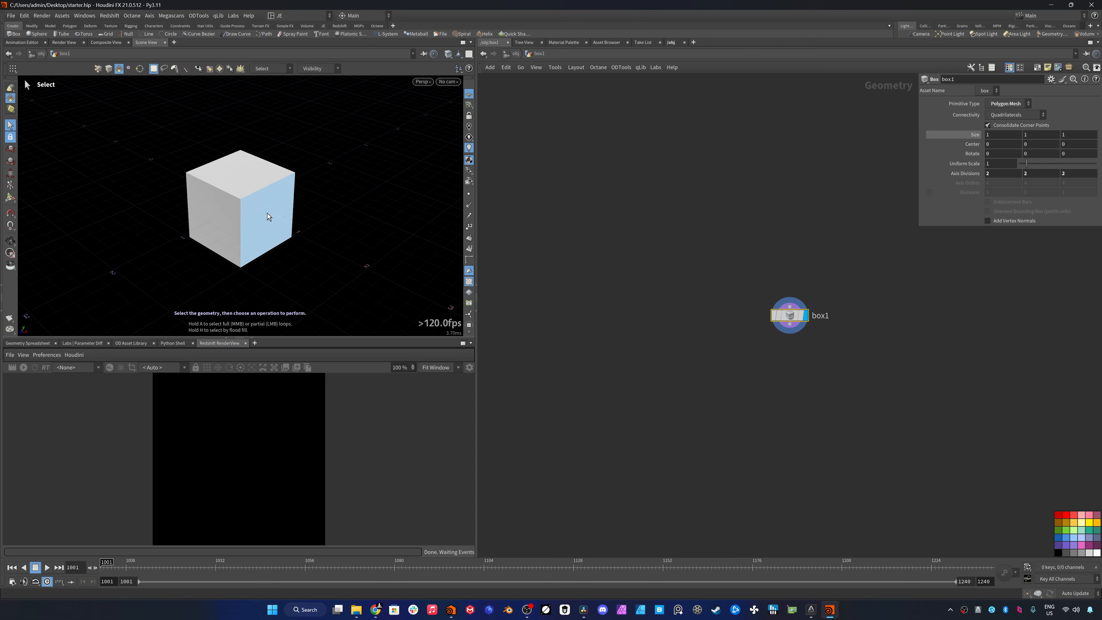
pyautogui.click(272, 227)
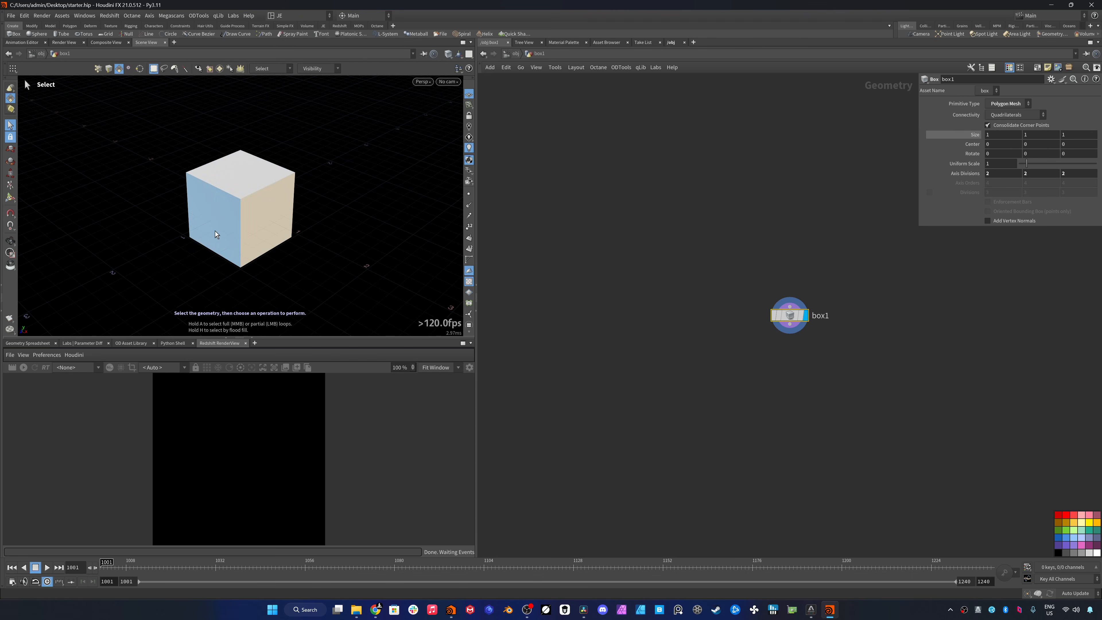
pyautogui.click(236, 188)
pyautogui.hotkey('ctrl', 'z')
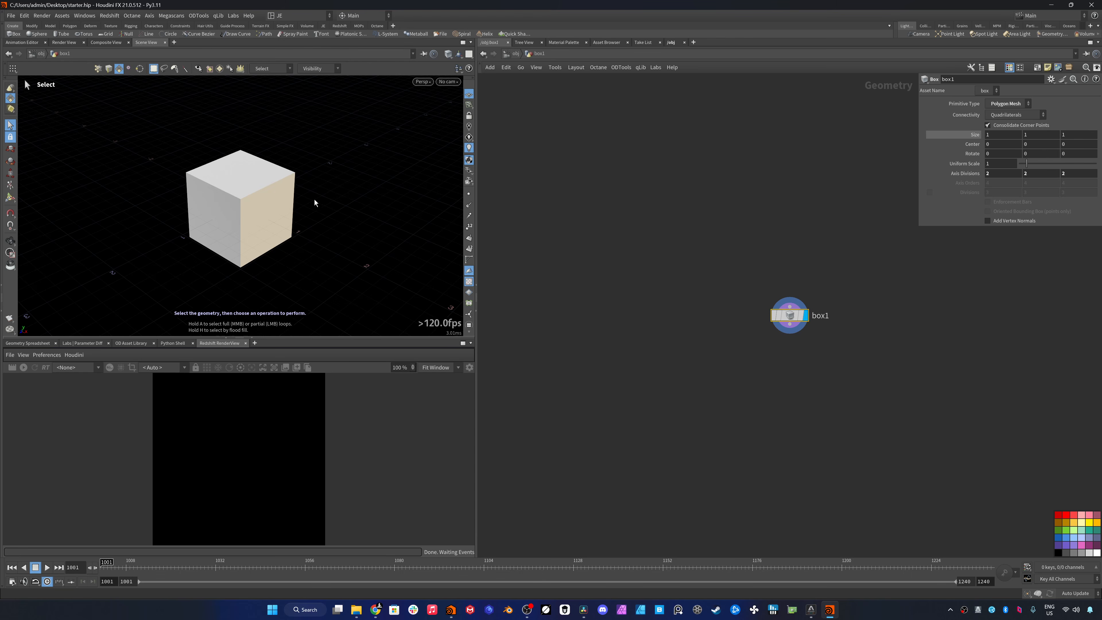
pyautogui.moveTo(361, 110); pyautogui.dragTo(208, 252)
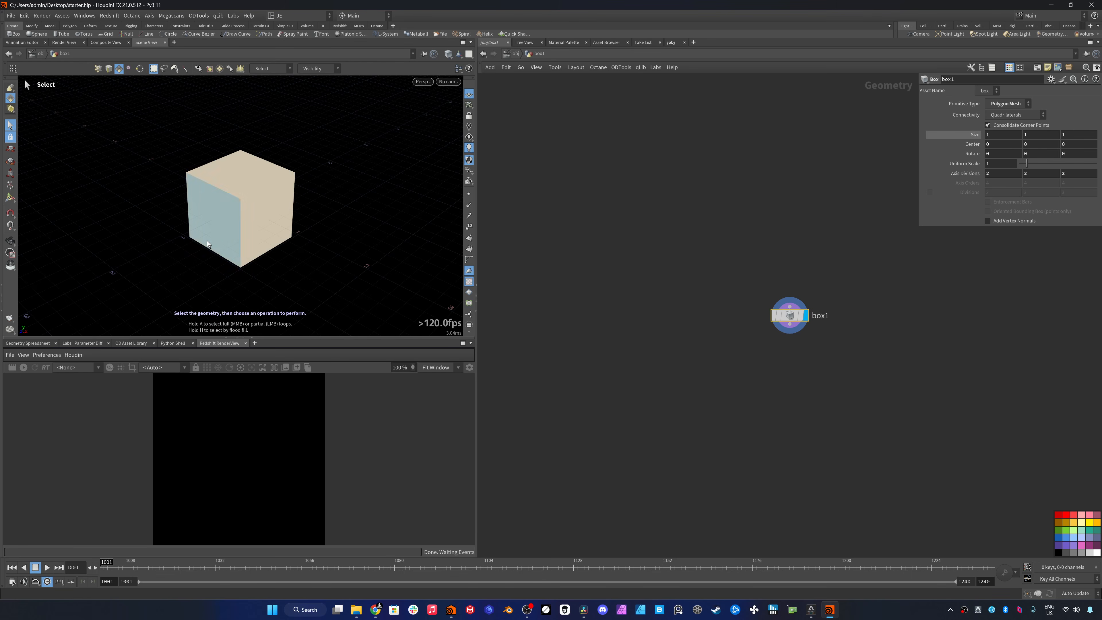
# - Select the box's right-hand face and add the top and left-hand faces to the selection
pyautogui.click(269, 234)
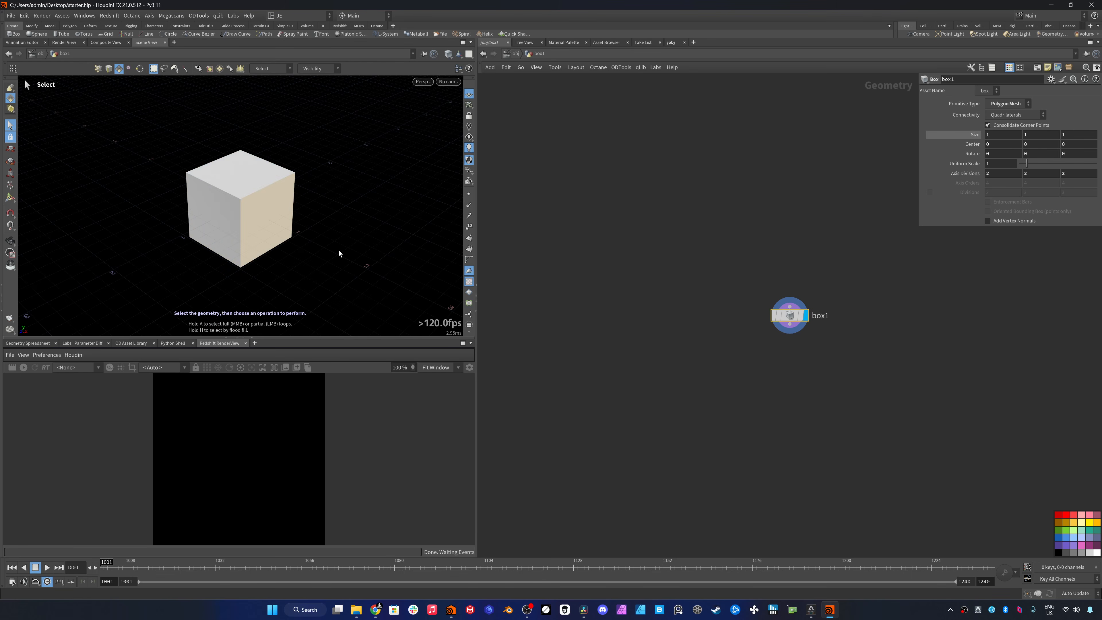
pyautogui.keyDown('shift'); pyautogui.click(247, 174); pyautogui.keyUp('shift')
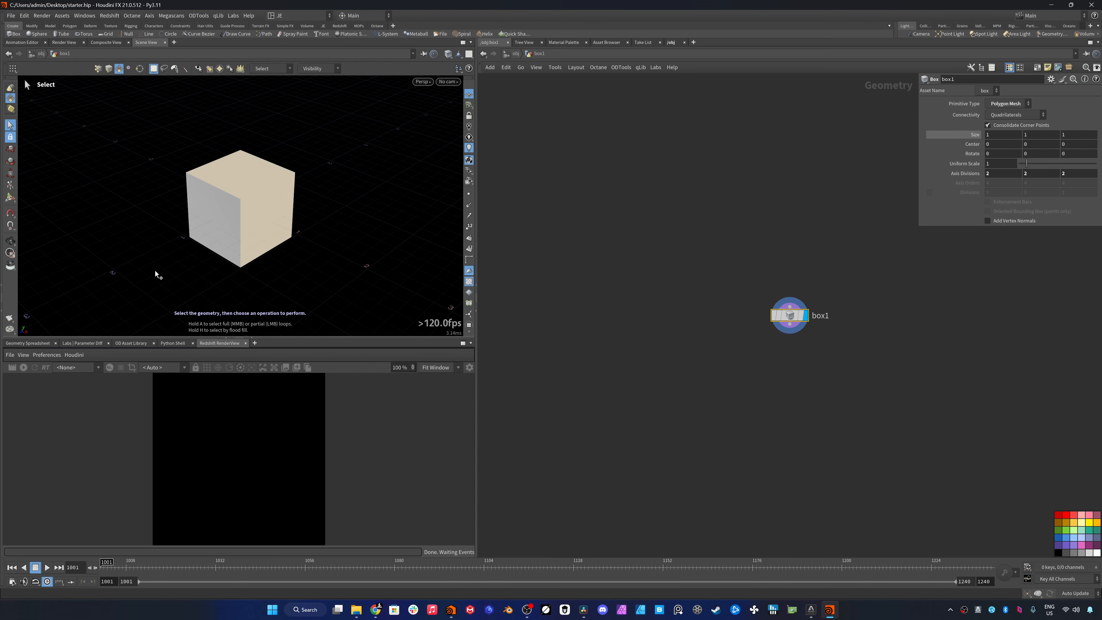
pyautogui.keyDown('shift'); pyautogui.click(203, 233); pyautogui.keyUp('shift')
# - Select only the box's right-hand face and extrude it outward by about 0.716 with PolyExtrude
pyautogui.click(286, 228)
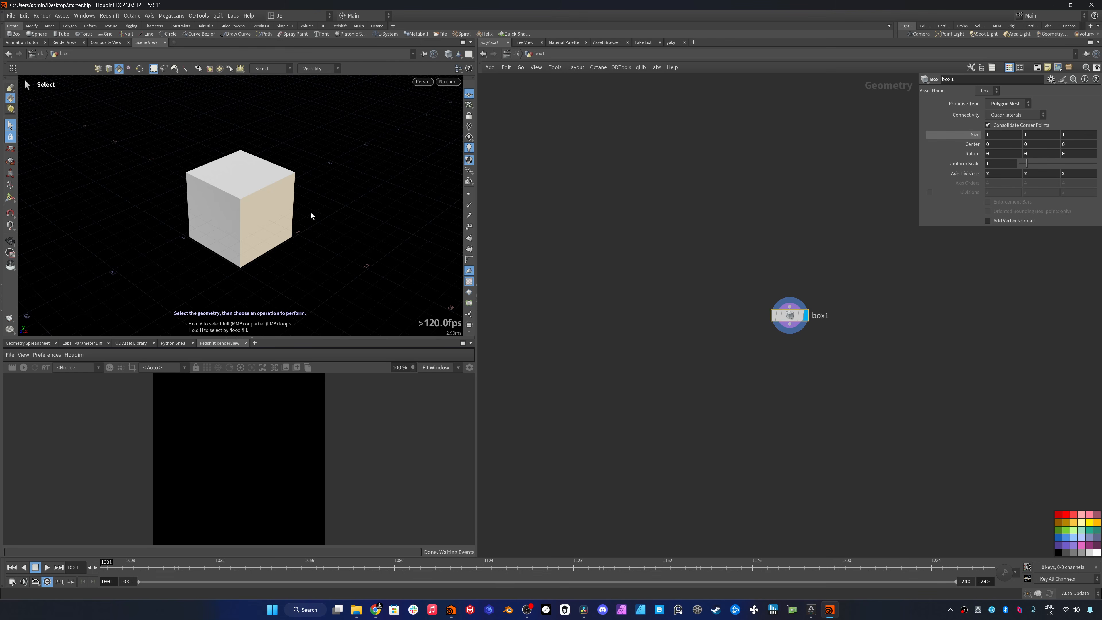
pyautogui.press('Tab')
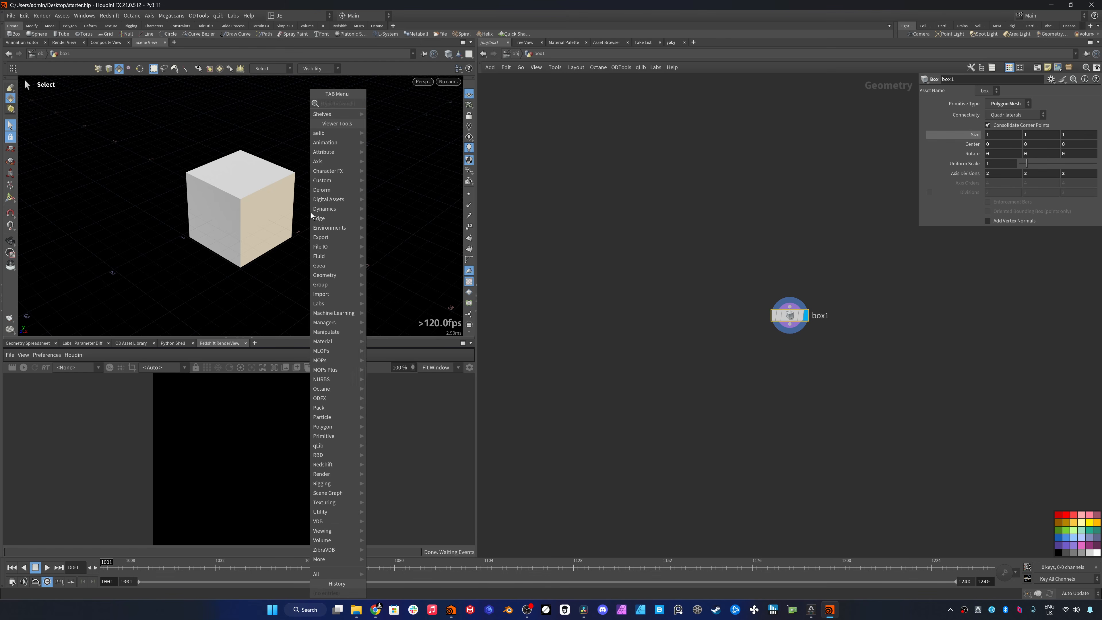
pyautogui.write('polyext')
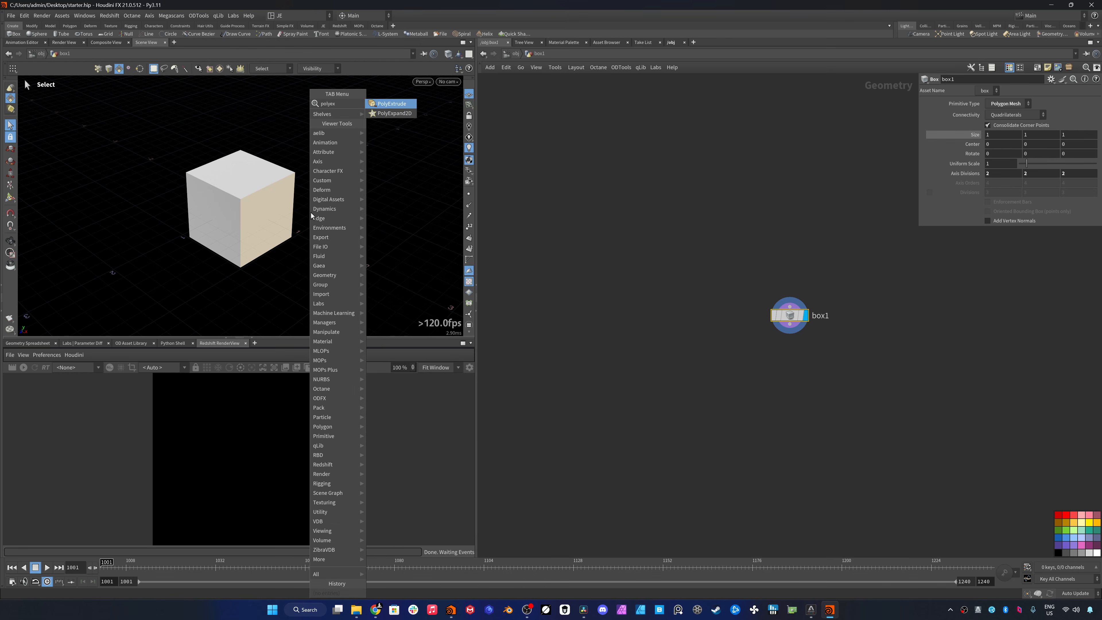
pyautogui.press('Return')
pyautogui.moveTo(322, 246); pyautogui.dragTo(373, 257)
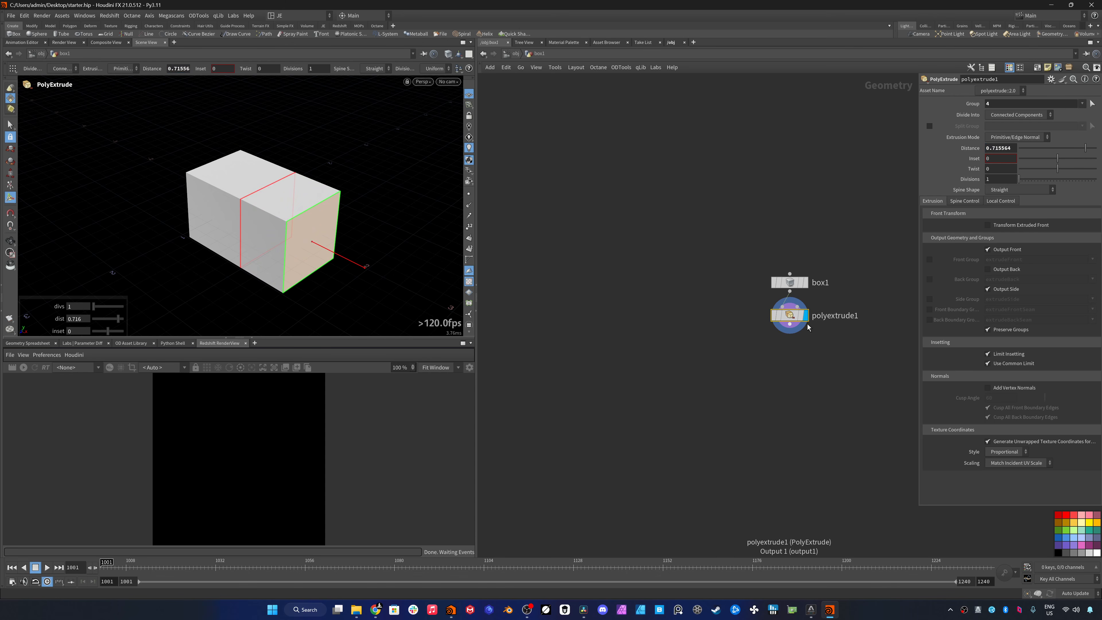
# - Set the PolyExtrude distance to 0.526 and change its Group to face 2
pyautogui.moveTo(328, 254); pyautogui.dragTo(359, 265)
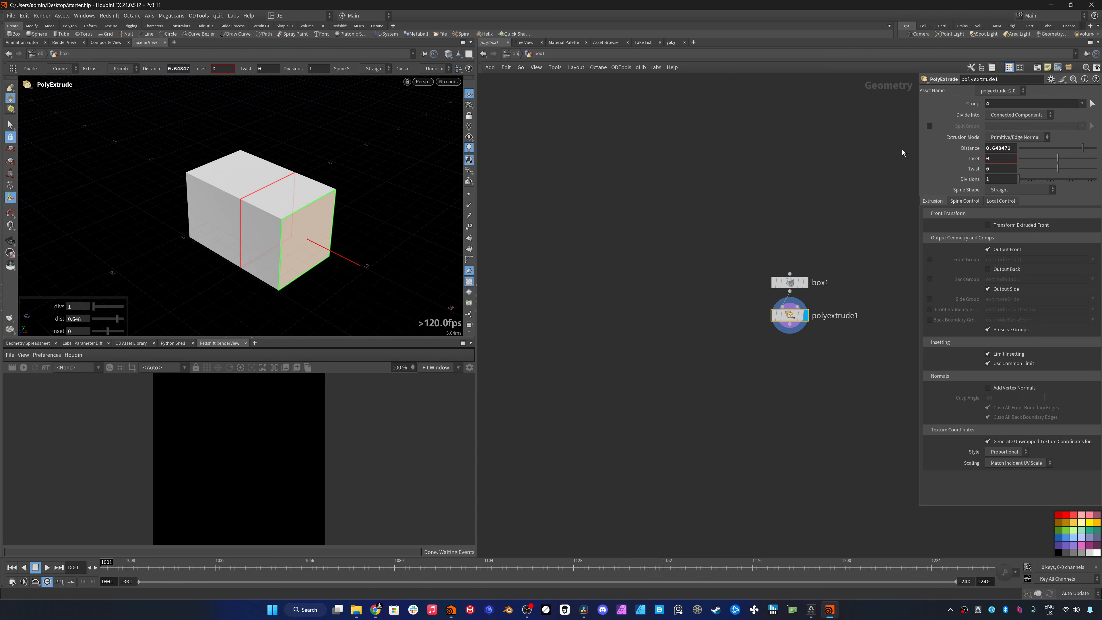
pyautogui.click(1078, 149)
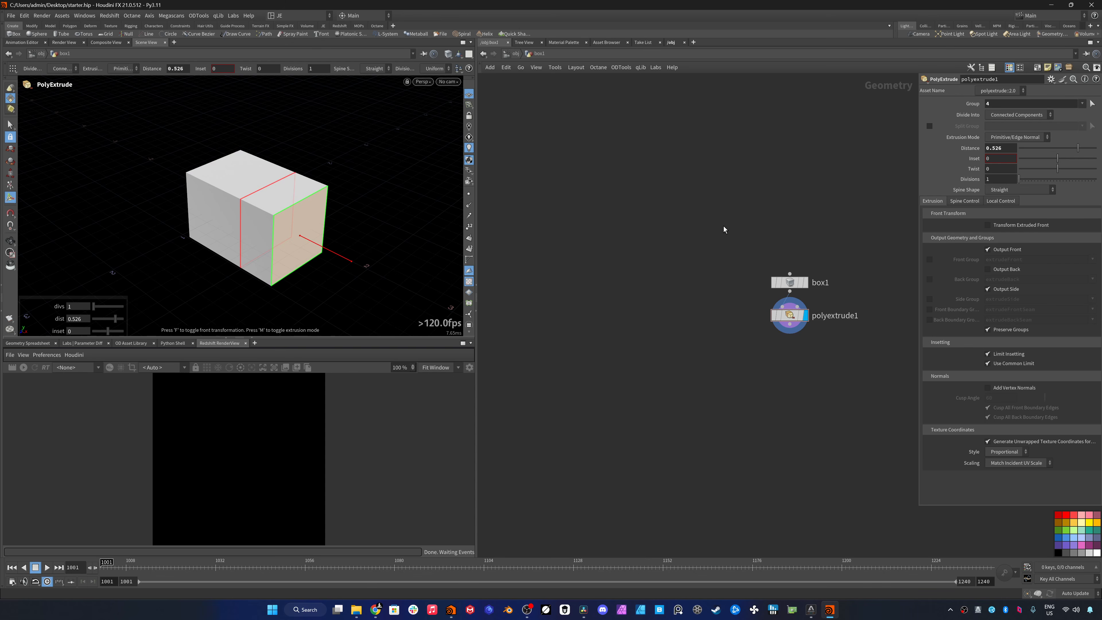
pyautogui.doubleClick(992, 105)
pyautogui.write('2')
pyautogui.press('Return')
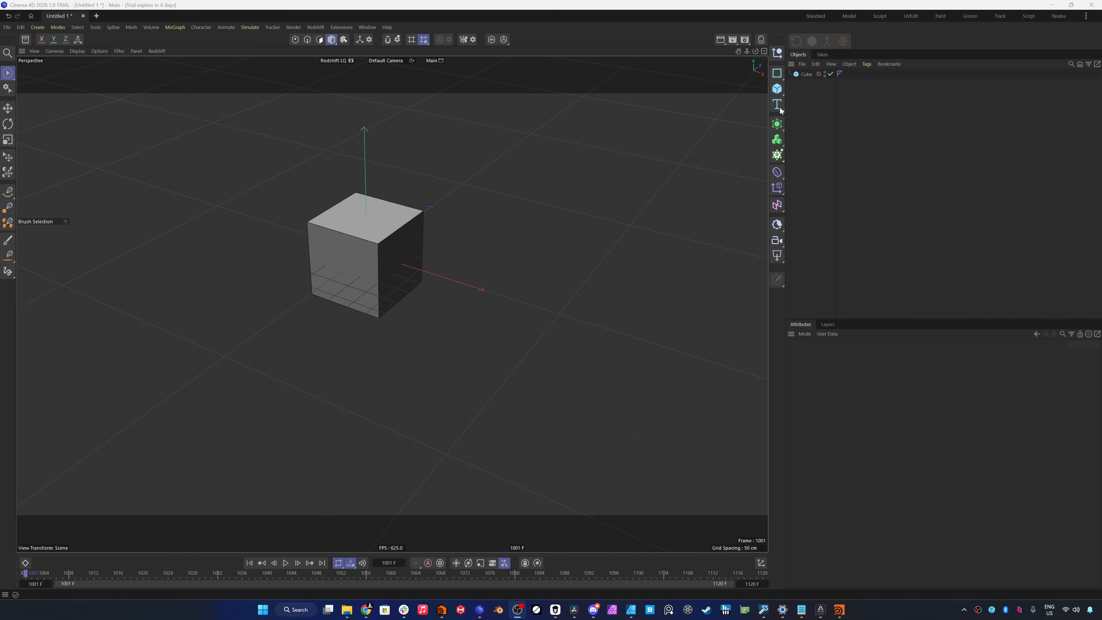
# - Switch to Cinema 4D, add a sphere primitive and shift it along the X axis to clear the cube
pyautogui.click(780, 96)
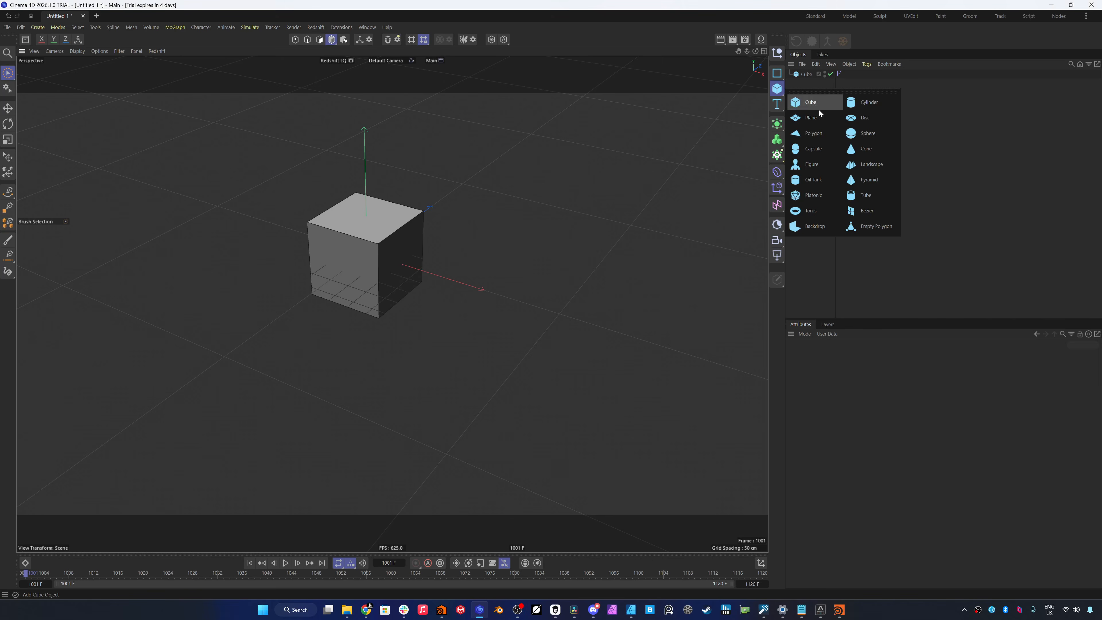
pyautogui.click(867, 133)
pyautogui.moveTo(425, 277); pyautogui.dragTo(298, 247)
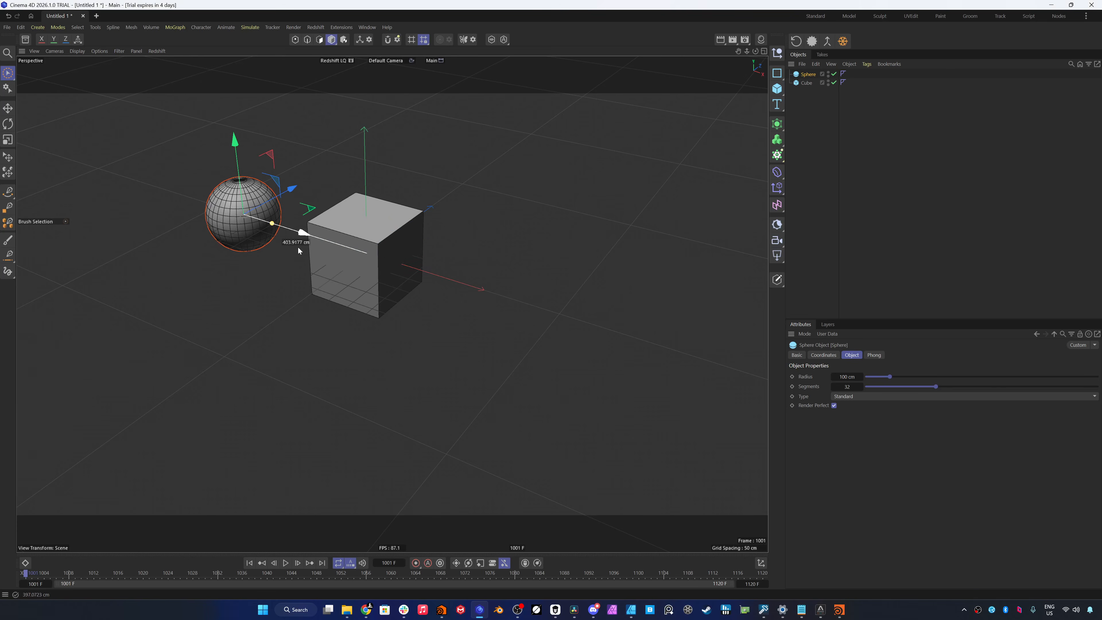
pyautogui.moveTo(433, 271); pyautogui.dragTo(572, 307)
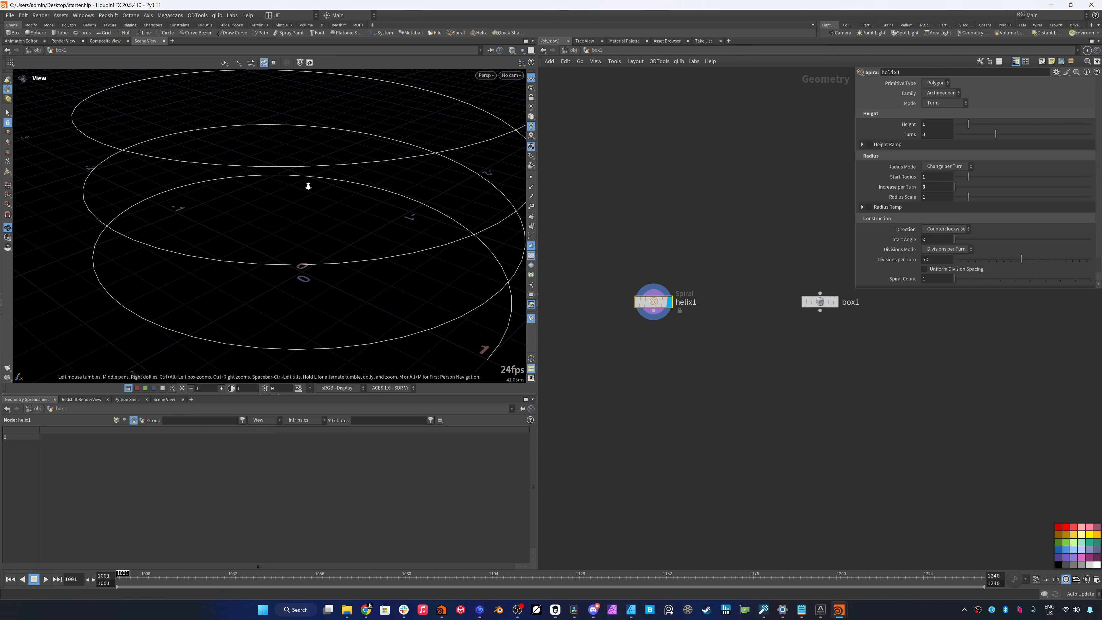
pyautogui.moveTo(307, 185); pyautogui.dragTo(225, 238)
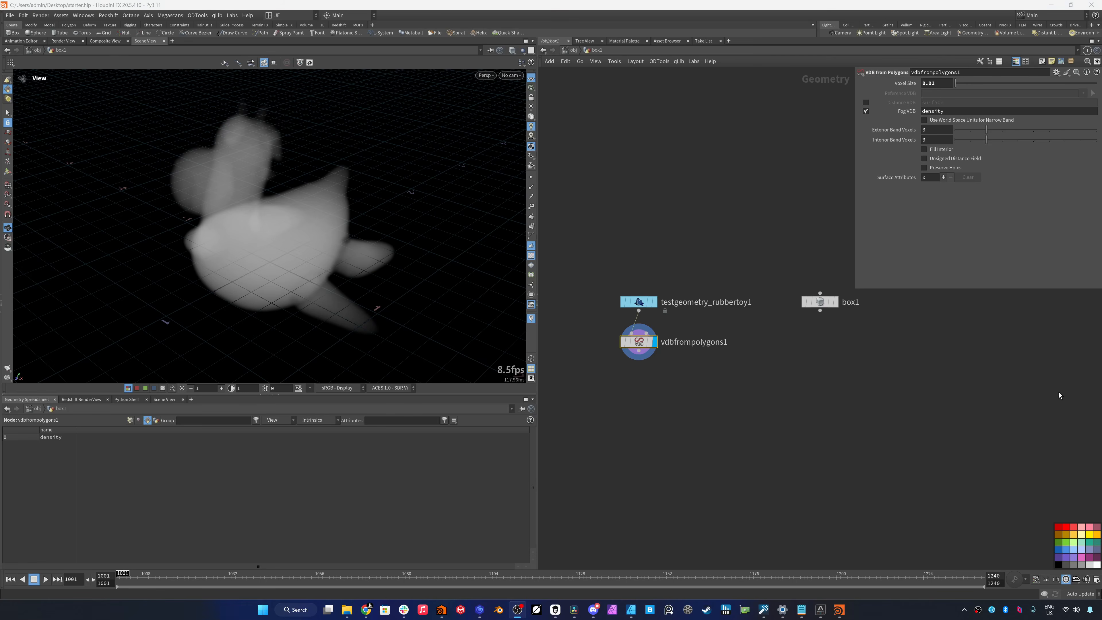
pyautogui.middleClick(666, 287)
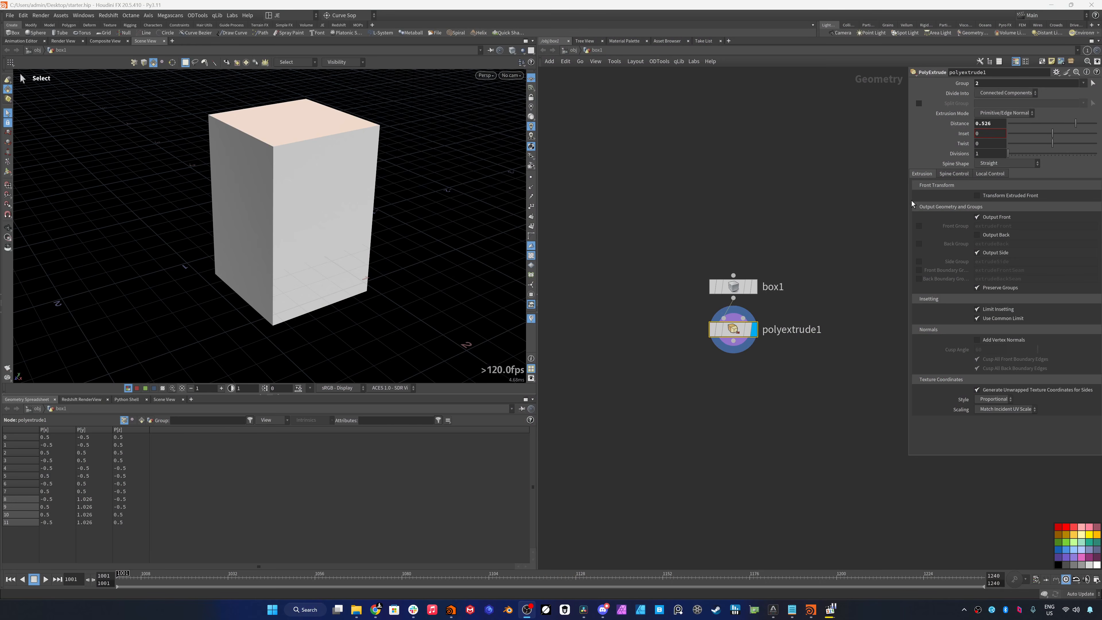
# - Add the box's right-hand face to the PolyExtrude group in Houdini and set Divide Into to Individual Elements
pyautogui.click(1092, 83)
pyautogui.keyDown('shift'); pyautogui.click(326, 242); pyautogui.keyUp('shift')
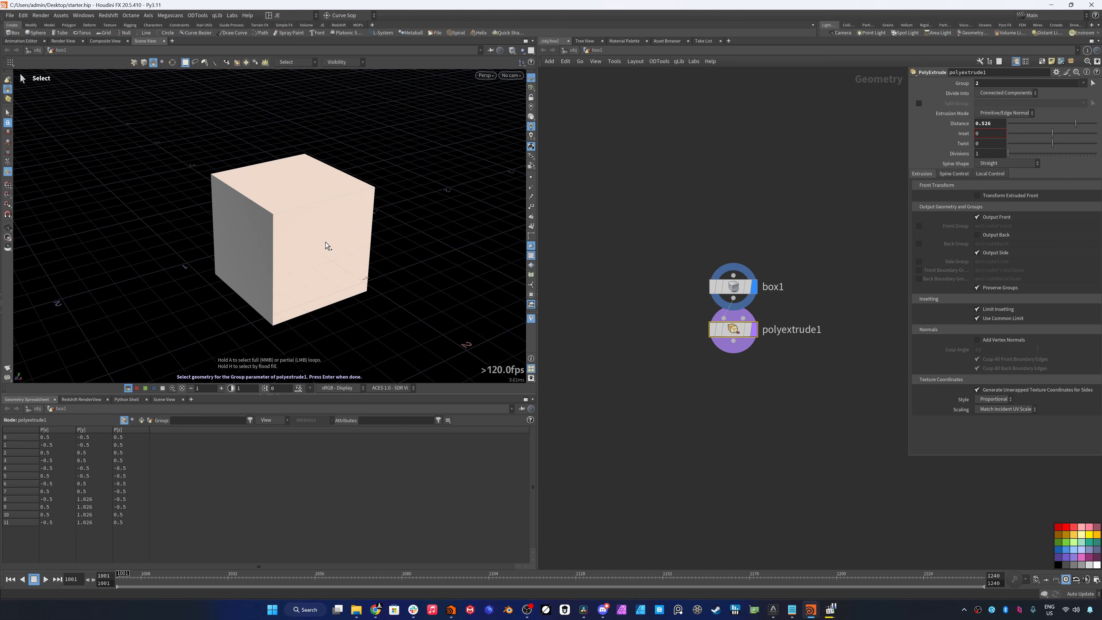
pyautogui.keyDown('shift'); pyautogui.click(327, 243); pyautogui.keyUp('shift')
pyautogui.press('Return')
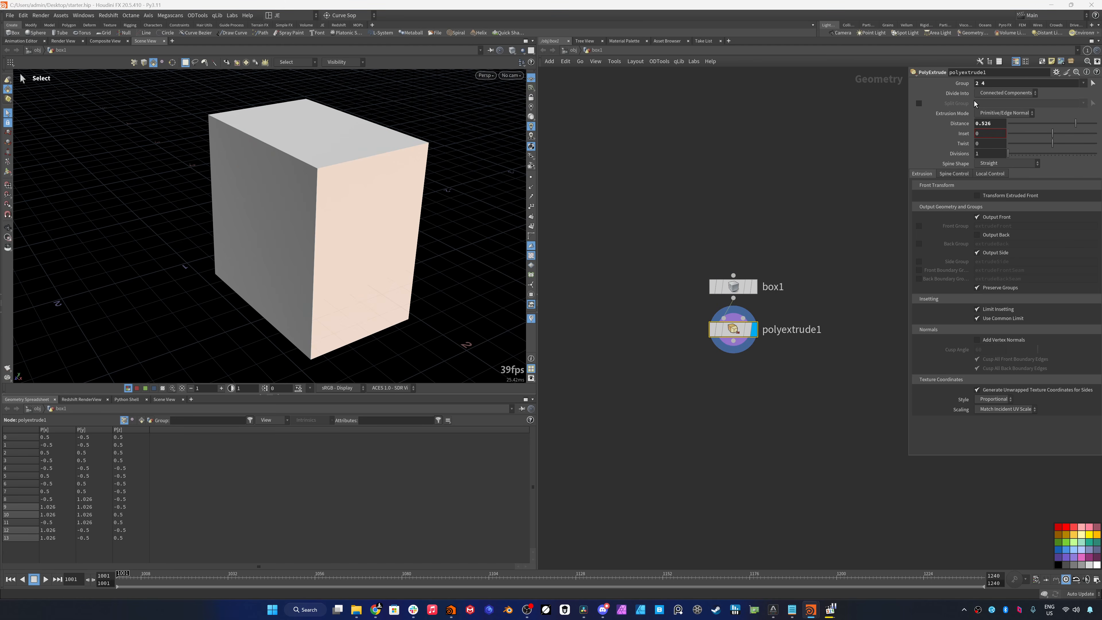
pyautogui.click(979, 94)
pyautogui.click(991, 105)
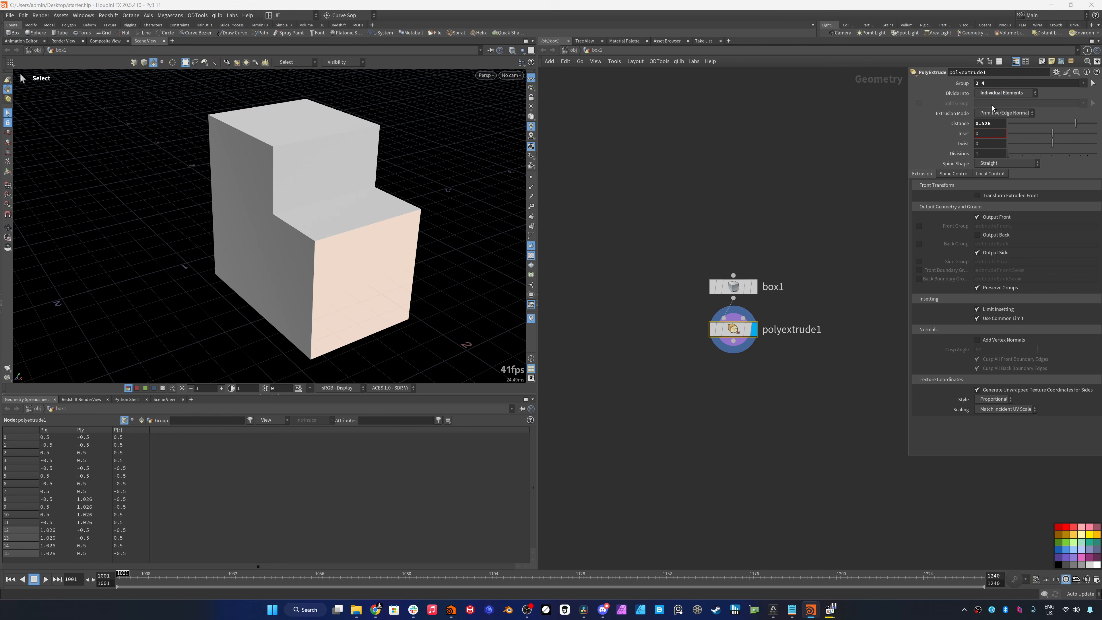
# - Replace the PolyExtrude group with a primitive loop selection running around the box, covering faces 2-5
pyautogui.tripleClick(1003, 84)
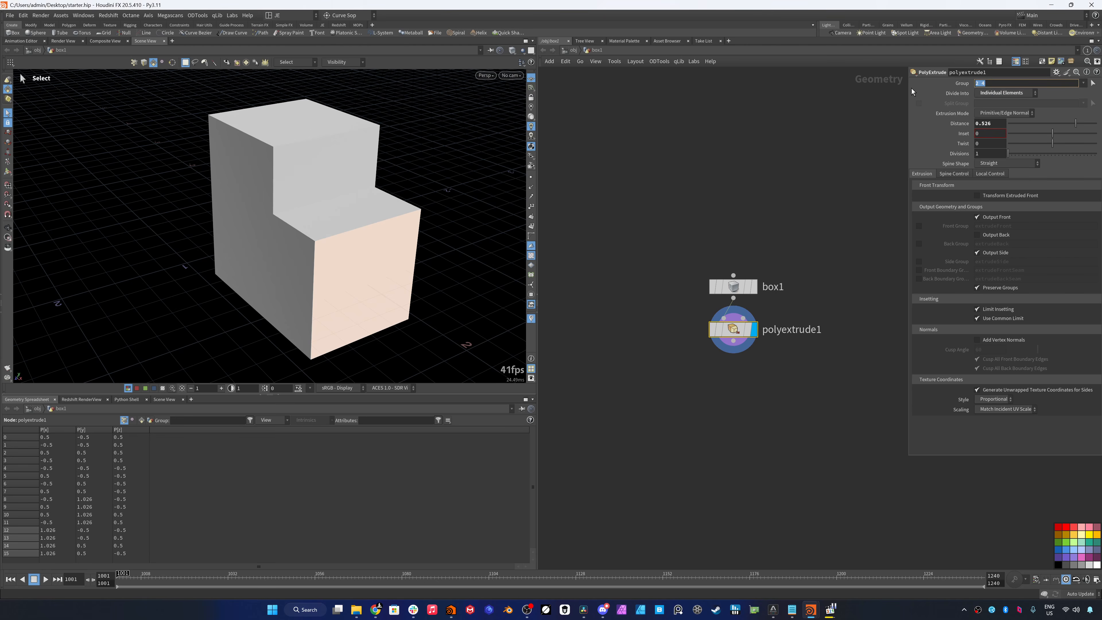
pyautogui.press('BackSpace')
pyautogui.press('Return')
pyautogui.click(1093, 84)
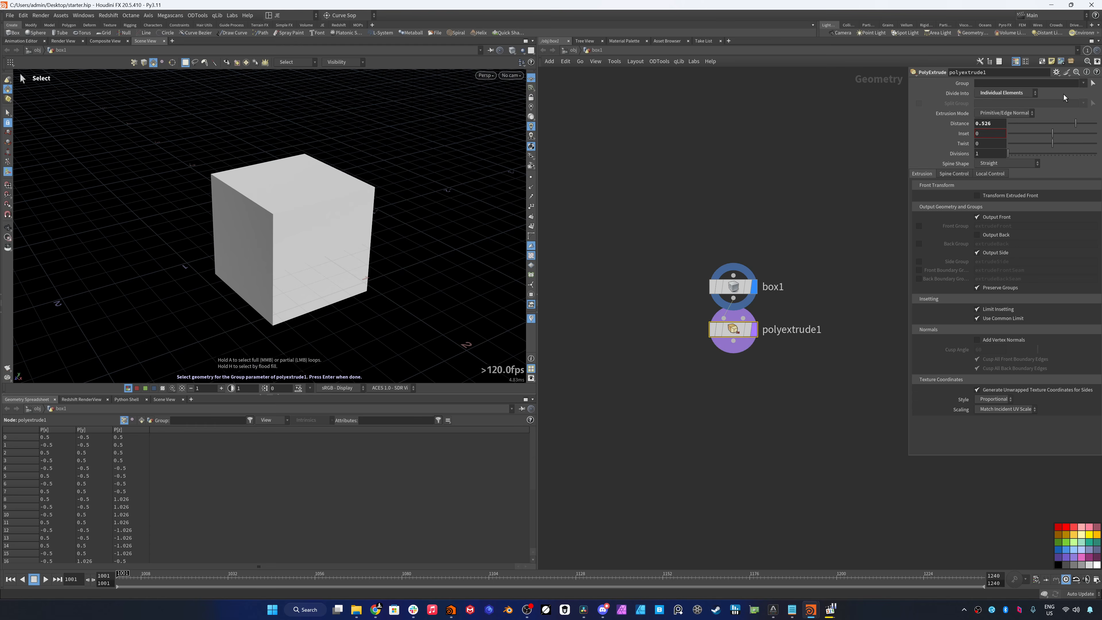
pyautogui.click(313, 194)
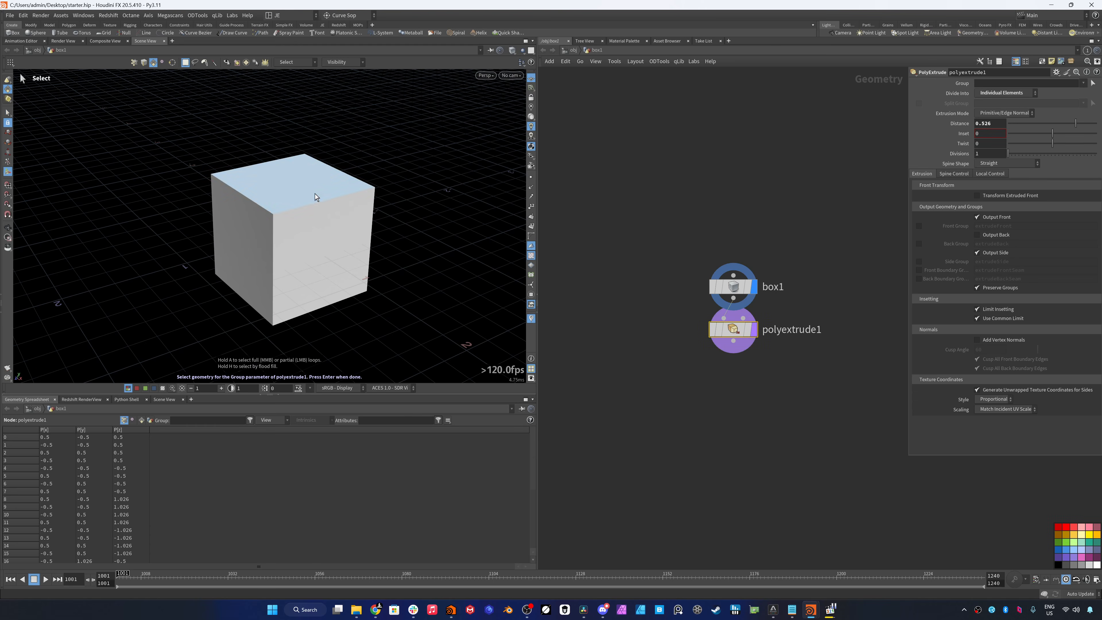
pyautogui.hotkey('shift', 'a')
pyautogui.keyDown('shift'); pyautogui.middleClick(331, 239); pyautogui.keyUp('shift')
pyautogui.press('space')
pyautogui.moveTo(275, 198)
pyautogui.mouseDown()
pyautogui.moveTo(435, 145)
pyautogui.moveTo(310, 103)
pyautogui.moveTo(273, 193)
pyautogui.mouseUp()
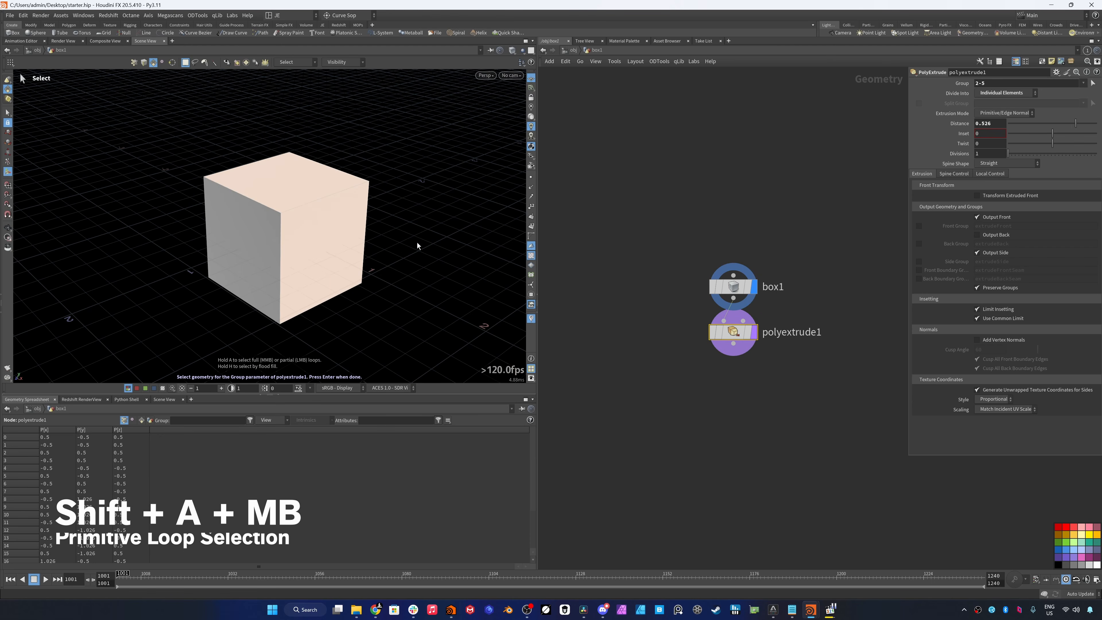
pyautogui.press('Return')
# - Insert a Group node between box1 and polyextrude1, with the base group disabled and Keep by Random Chance enabled
pyautogui.moveTo(733, 332); pyautogui.dragTo(733, 370)
pyautogui.press('Tab')
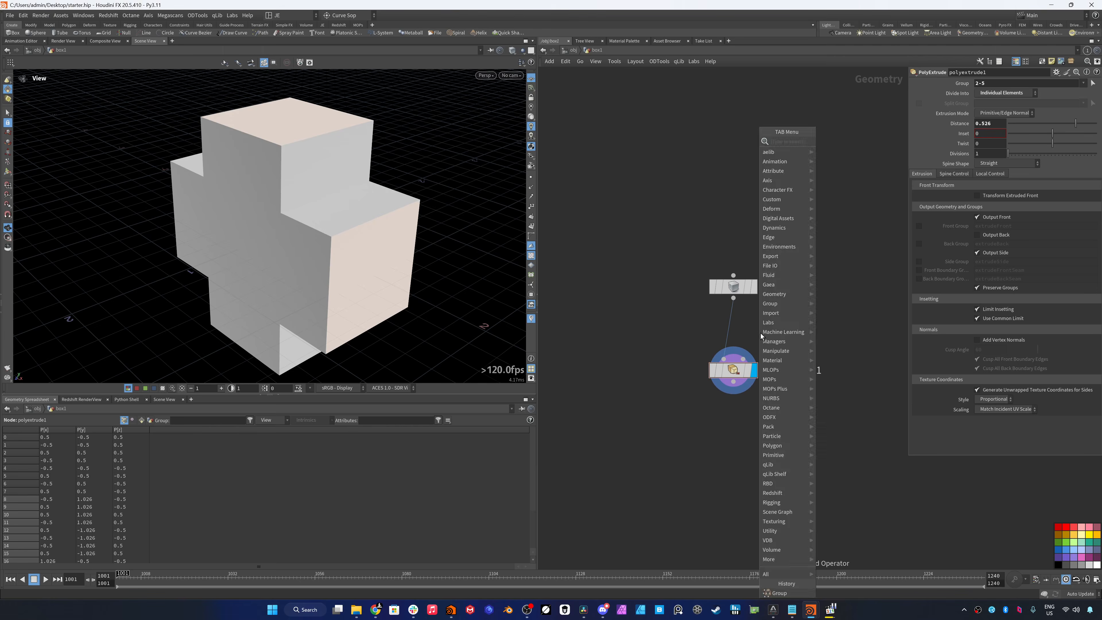
pyautogui.write('group')
pyautogui.press('Return')
pyautogui.click(760, 334)
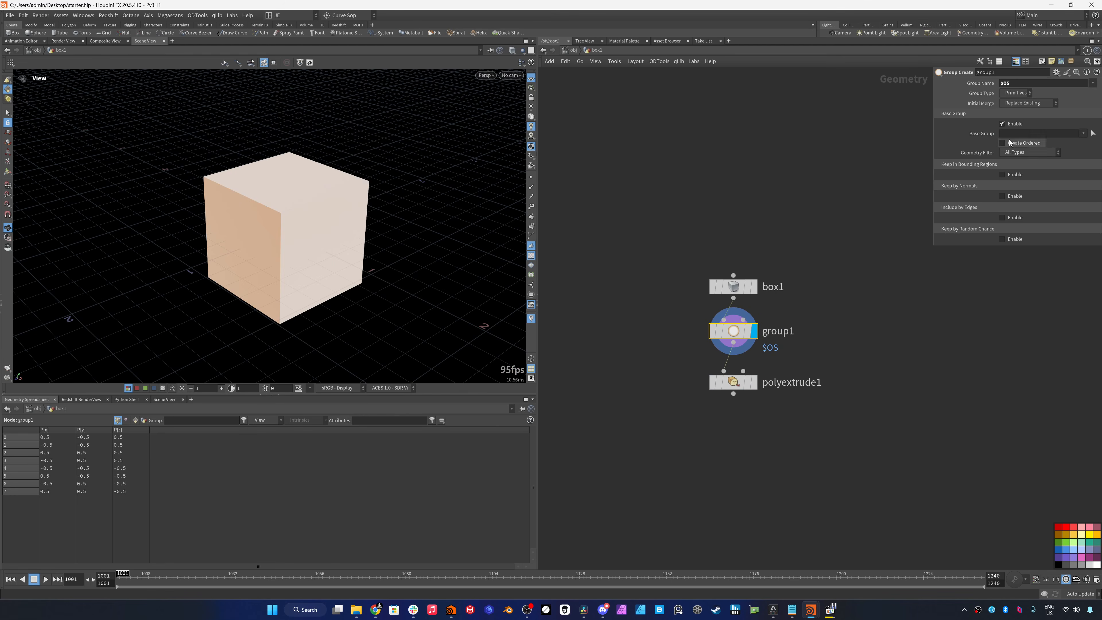
pyautogui.click(1002, 210)
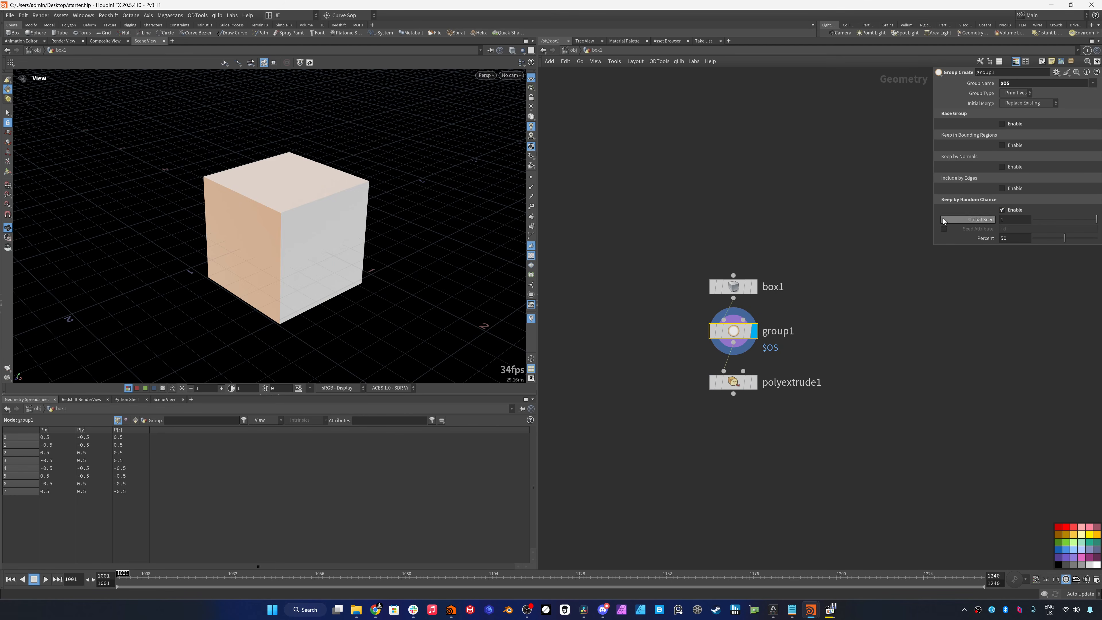
# - Clear the face numbers in polyextrude1's Group and assign the group created by the group1 node
pyautogui.click(764, 383)
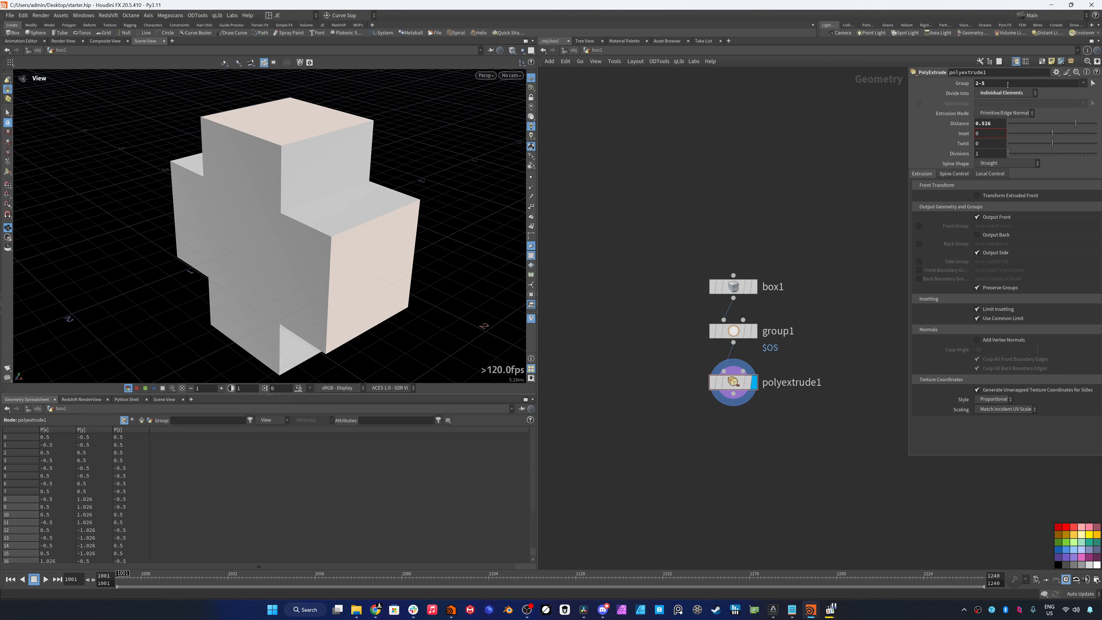
pyautogui.moveTo(1008, 85); pyautogui.dragTo(841, 147)
pyautogui.press('BackSpace')
pyautogui.press('Return')
pyautogui.click(1083, 83)
pyautogui.click(1074, 94)
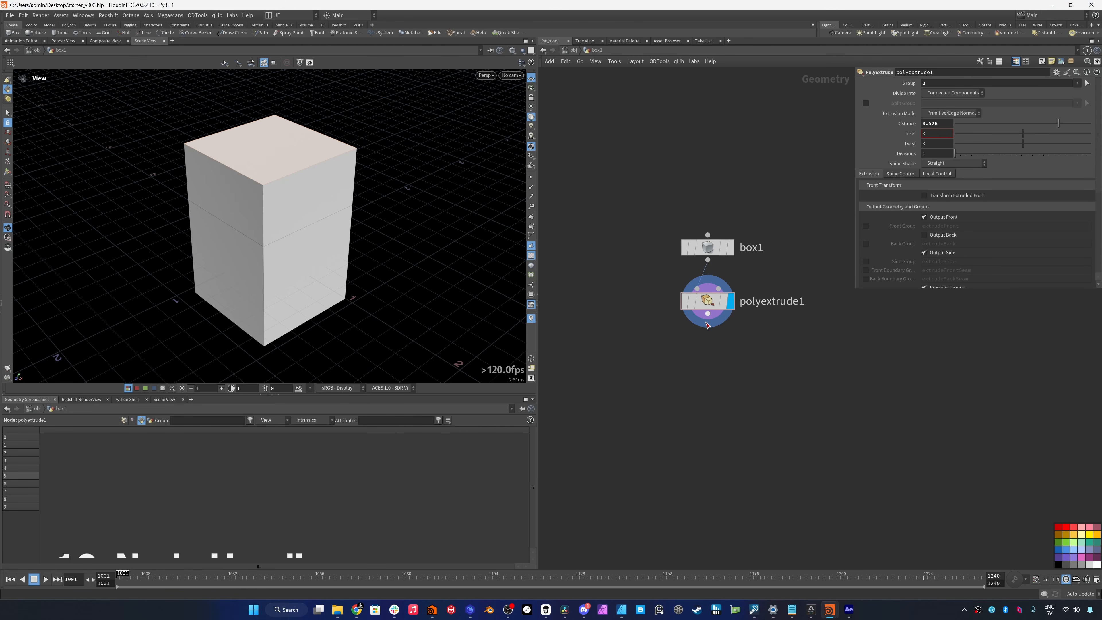
# - Add a Transform node below polyextrude1 in the box1 network
pyautogui.press('Tab')
pyautogui.write('transform')
pyautogui.press('Return')
pyautogui.click(705, 354)
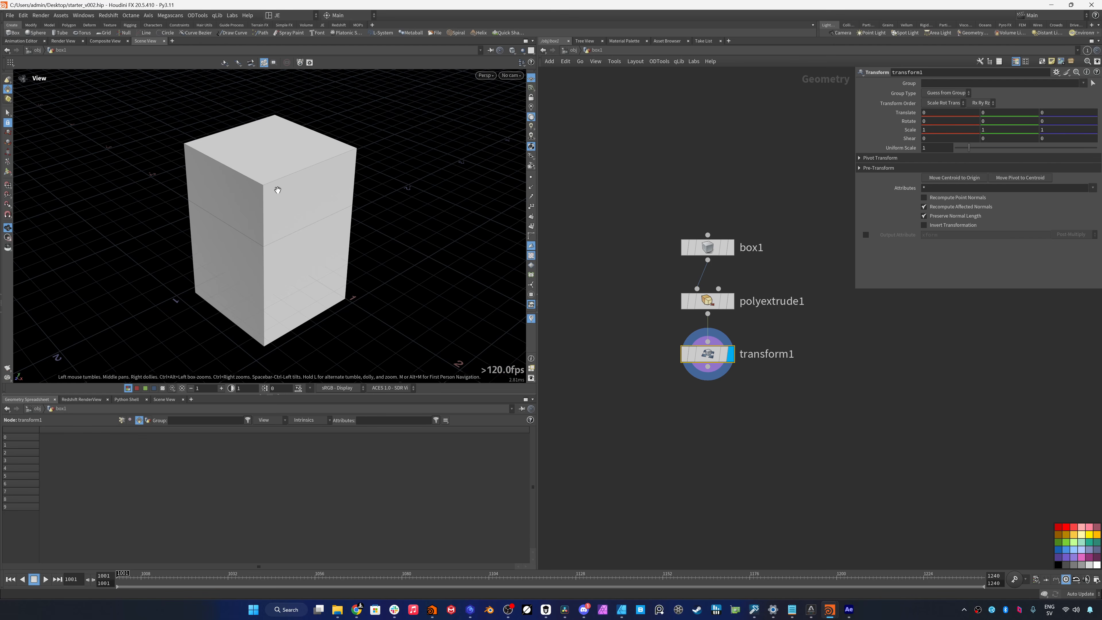
# - Show the Transform node's handle in the viewport and try moving the box along the X axis
pyautogui.press('Return')
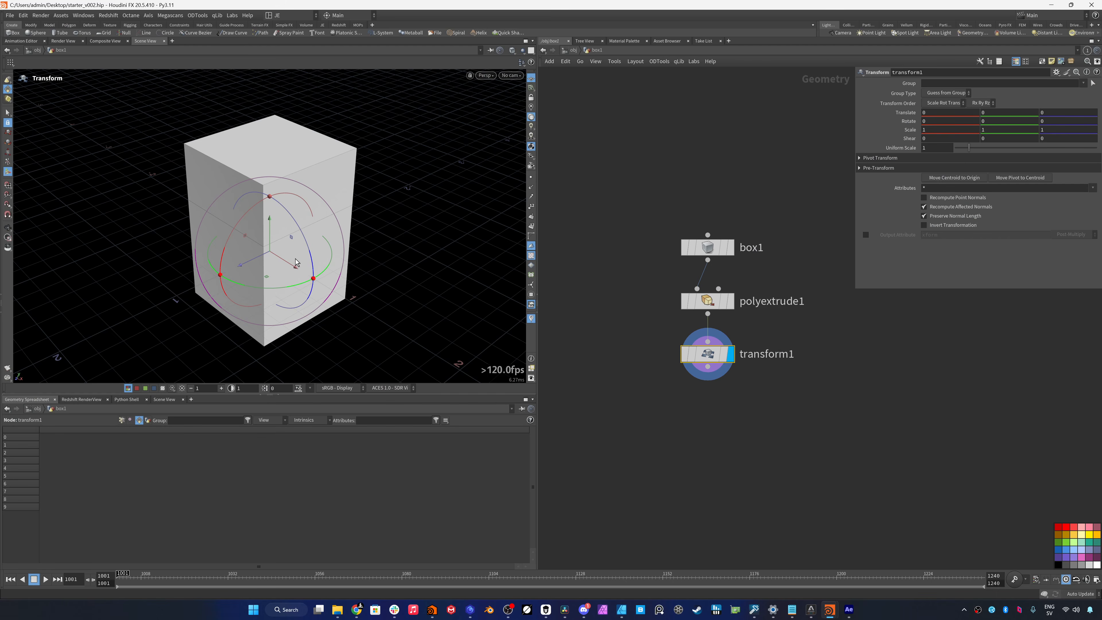
pyautogui.moveTo(296, 265)
pyautogui.mouseDown()
pyautogui.moveTo(384, 308)
pyautogui.moveTo(352, 313)
pyautogui.moveTo(219, 221)
pyautogui.moveTo(281, 257)
pyautogui.mouseUp()
pyautogui.press('Escape')
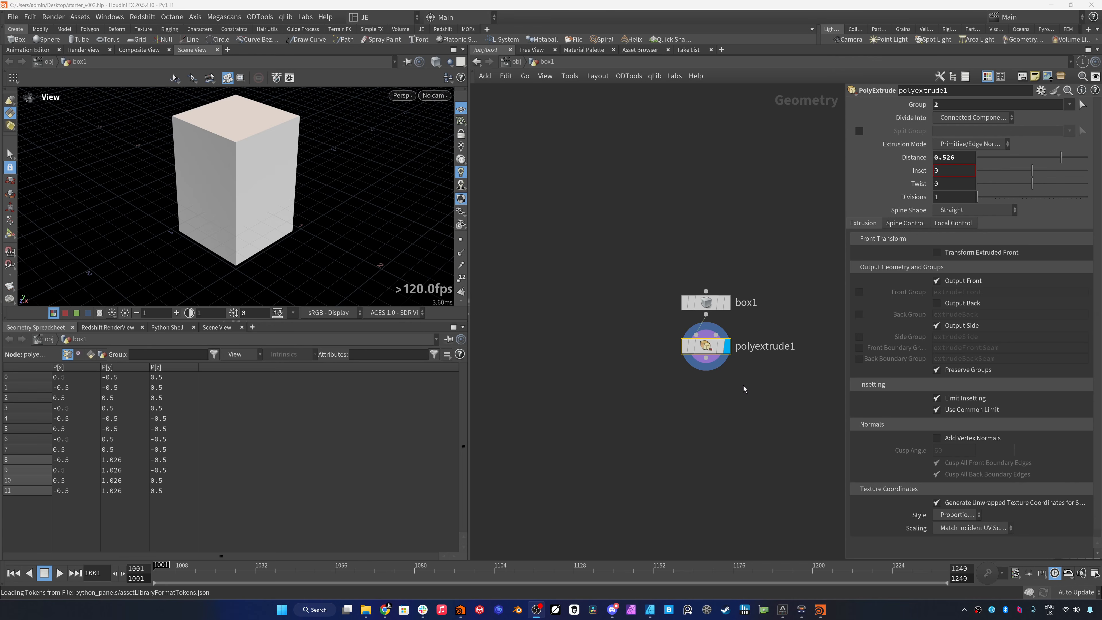
# - Cut the wire between box1 and polyextrude1 and reconnect polyextrude1's first input to box1
pyautogui.moveTo(707, 346); pyautogui.dragTo(720, 381)
pyautogui.hotkey('ctrl', 'z')
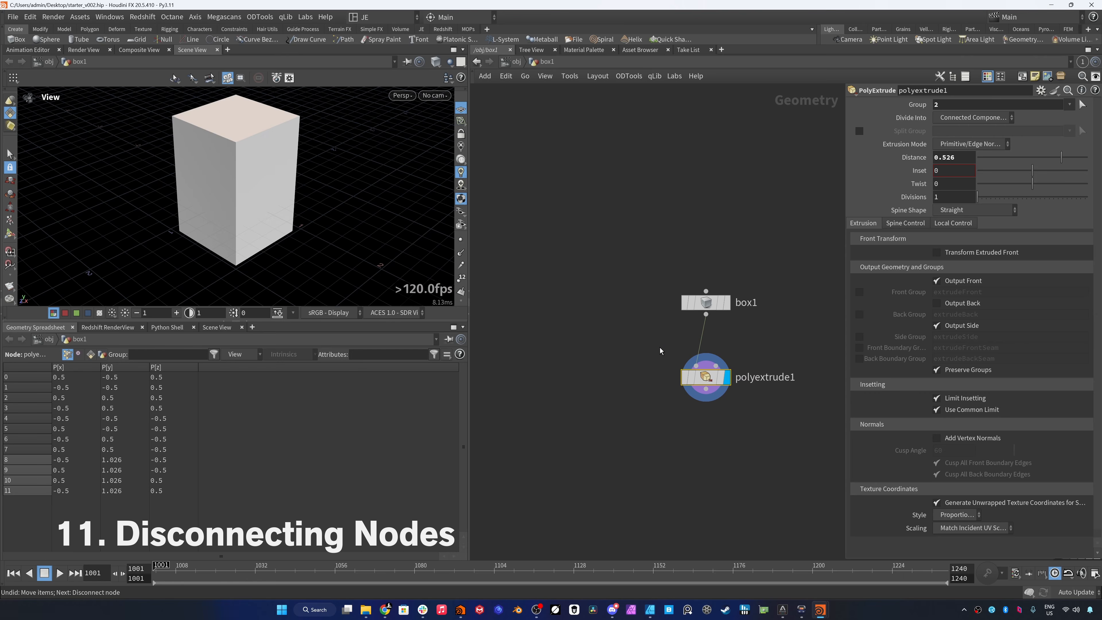
pyautogui.press('y')
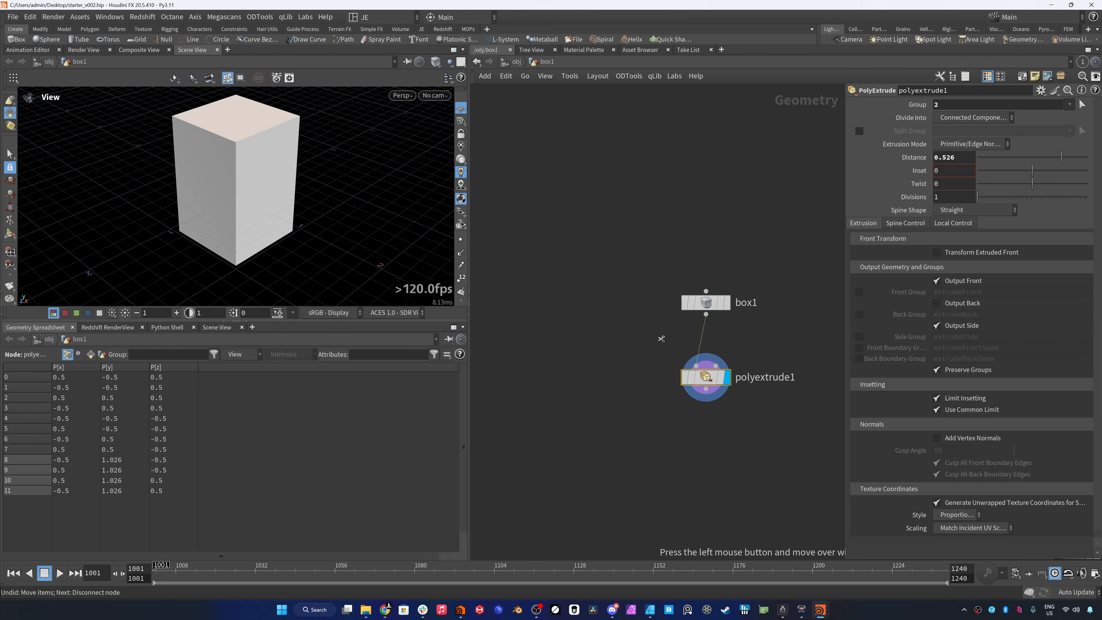
pyautogui.moveTo(661, 338); pyautogui.dragTo(786, 337)
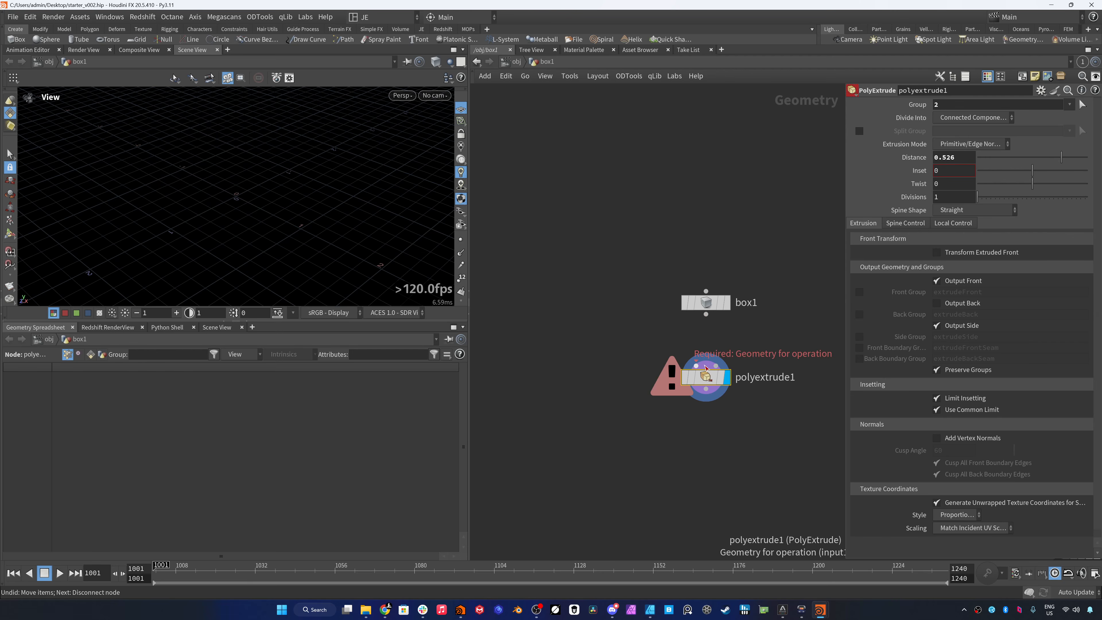
pyautogui.moveTo(699, 370); pyautogui.dragTo(707, 305)
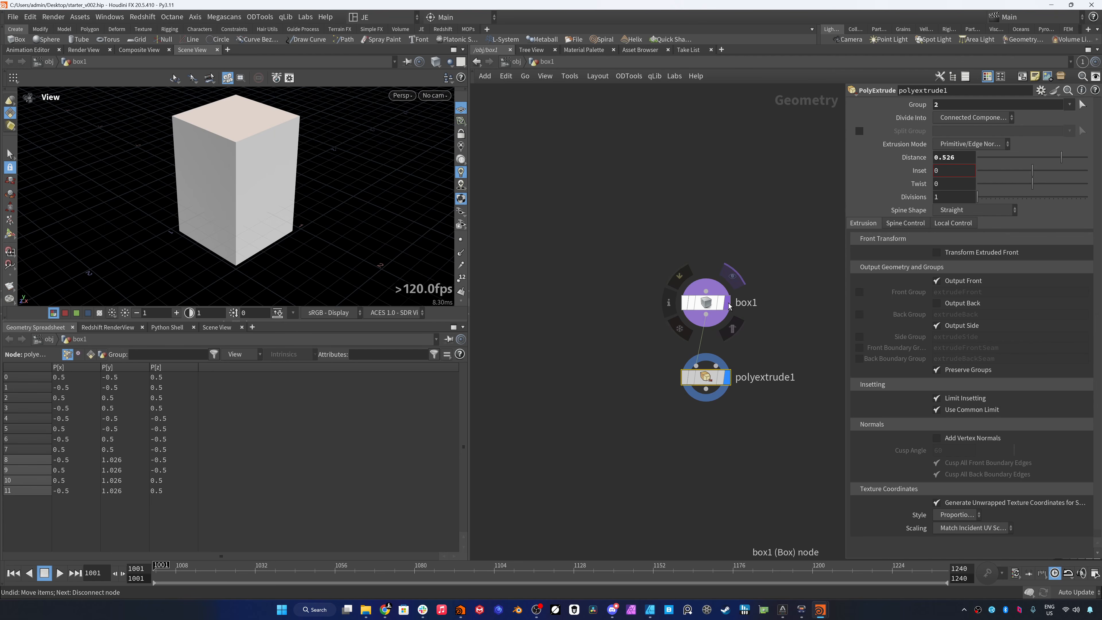
# - Go up to the object level and render the scene in the Redshift RenderView
pyautogui.click(516, 62)
pyautogui.click(106, 326)
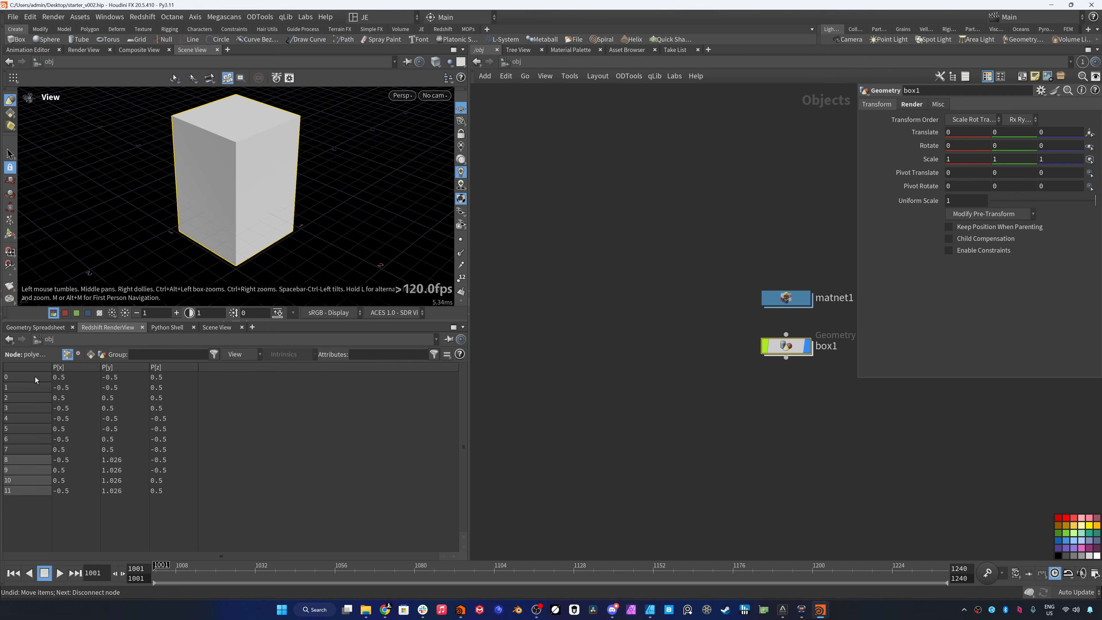
pyautogui.click(33, 356)
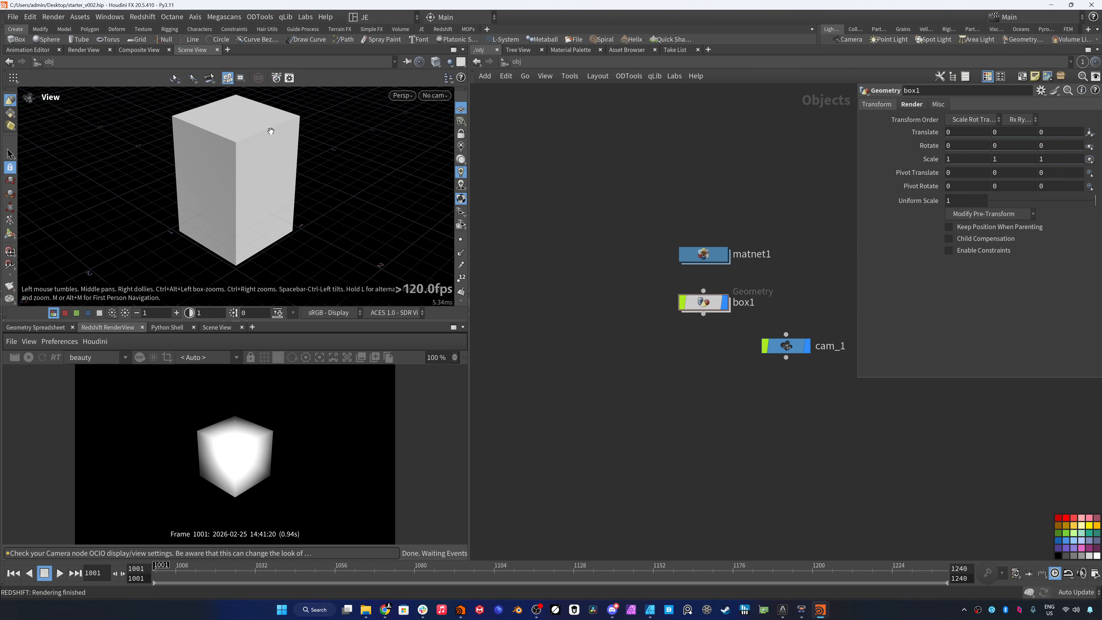
# - Enter the box1 network, try polyextrude1's bypass and lock flags, and open its node information
pyautogui.doubleClick(703, 302)
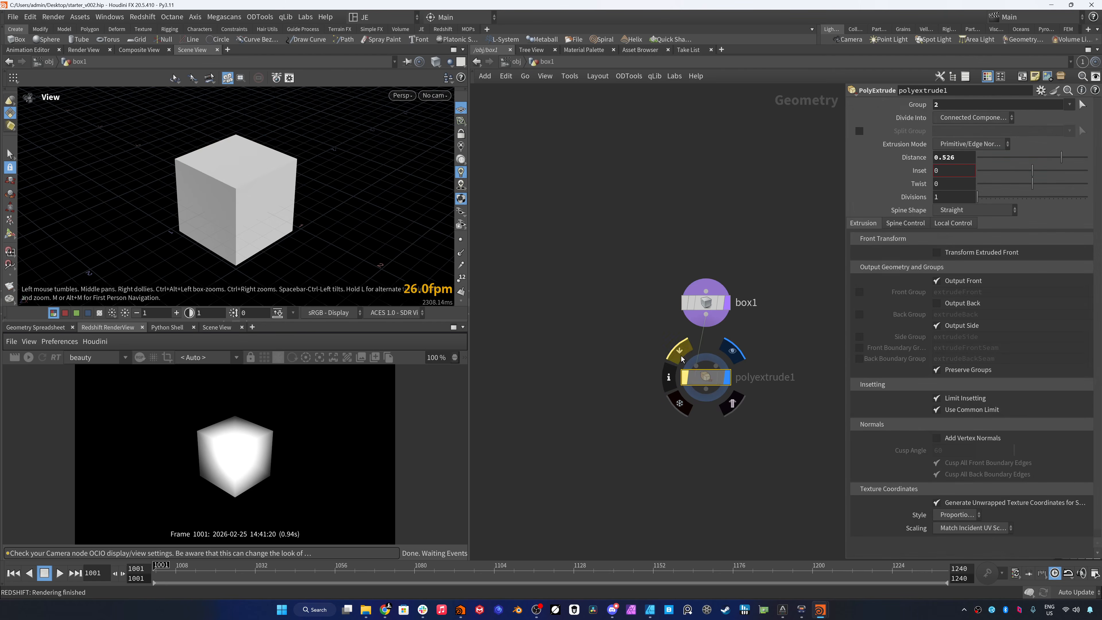
pyautogui.click(681, 357)
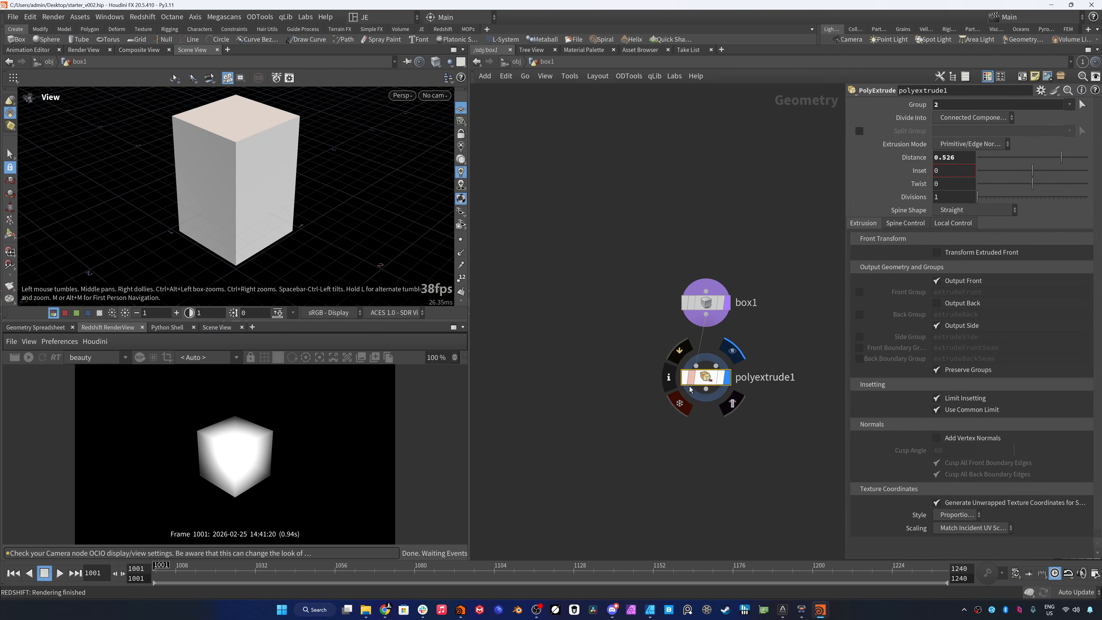
pyautogui.click(680, 406)
pyautogui.click(693, 427)
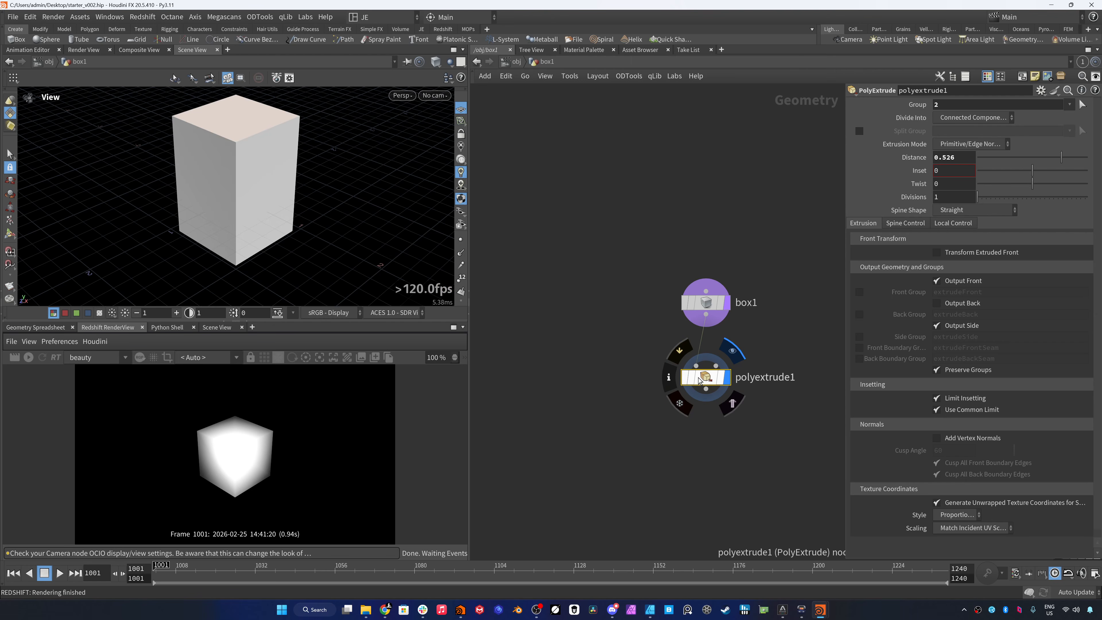
pyautogui.click(675, 377)
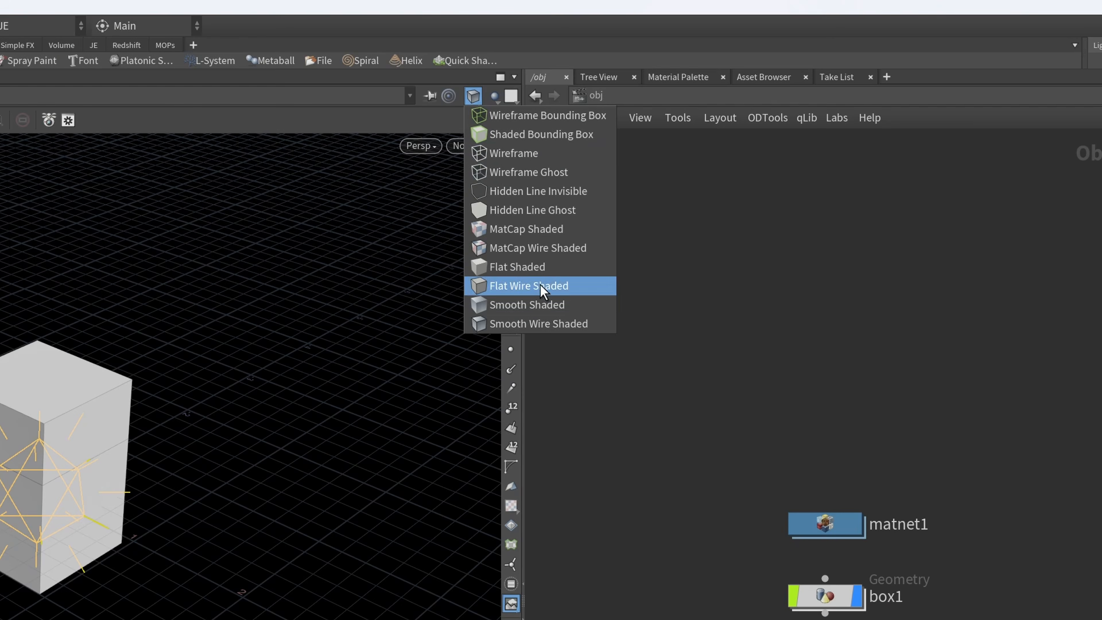
# - Try the Four Views and Three Views Split Left layouts in the scene view
pyautogui.click(474, 88)
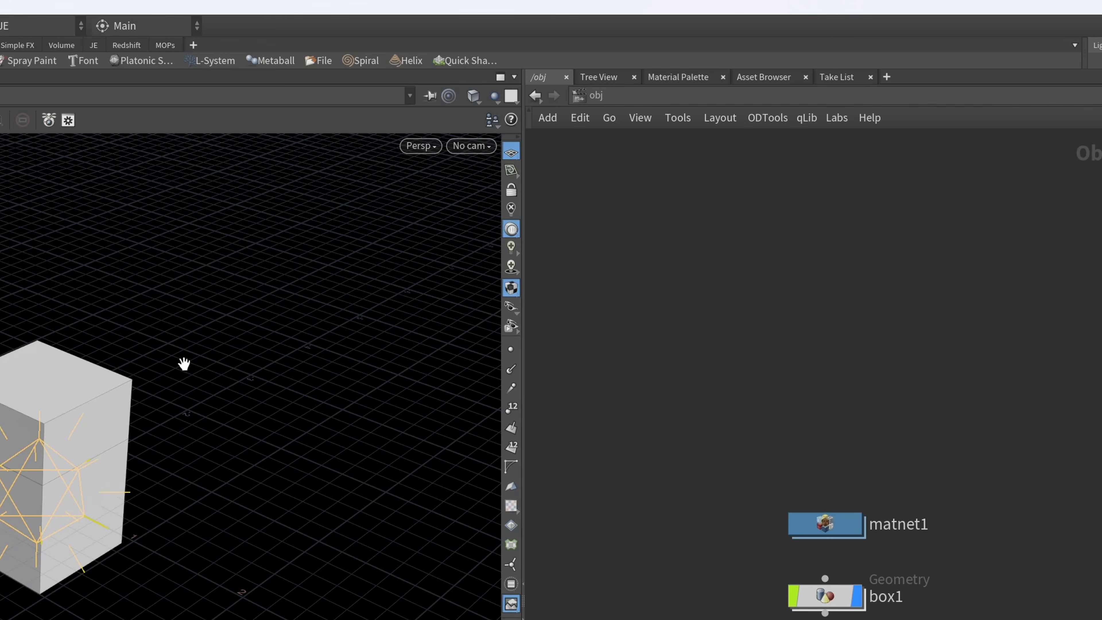
pyautogui.click(511, 95)
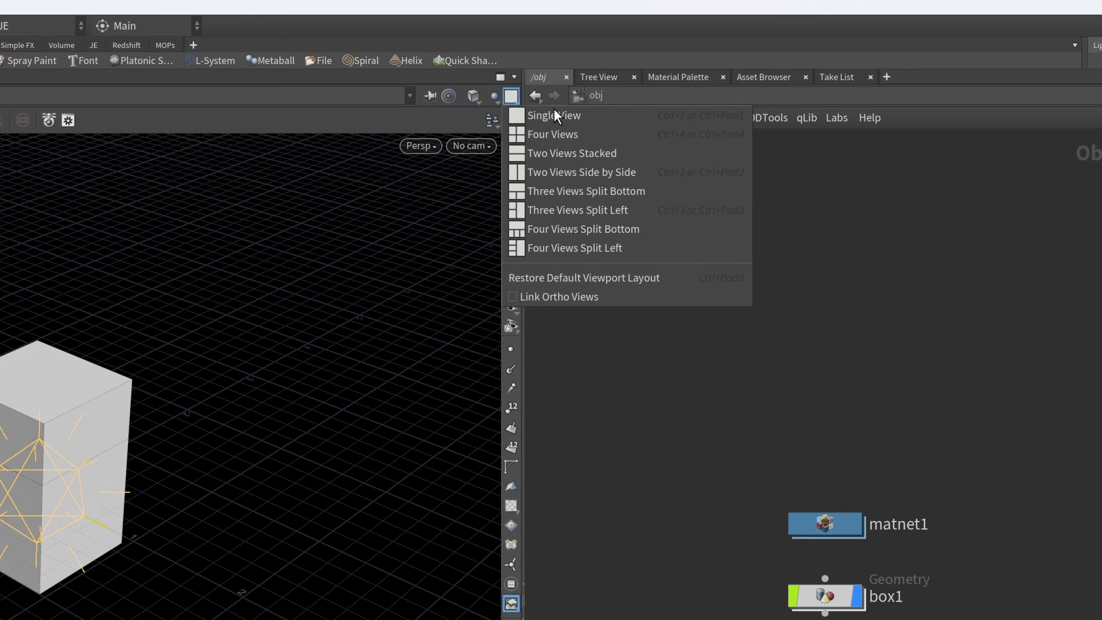
pyautogui.click(552, 134)
pyautogui.click(511, 94)
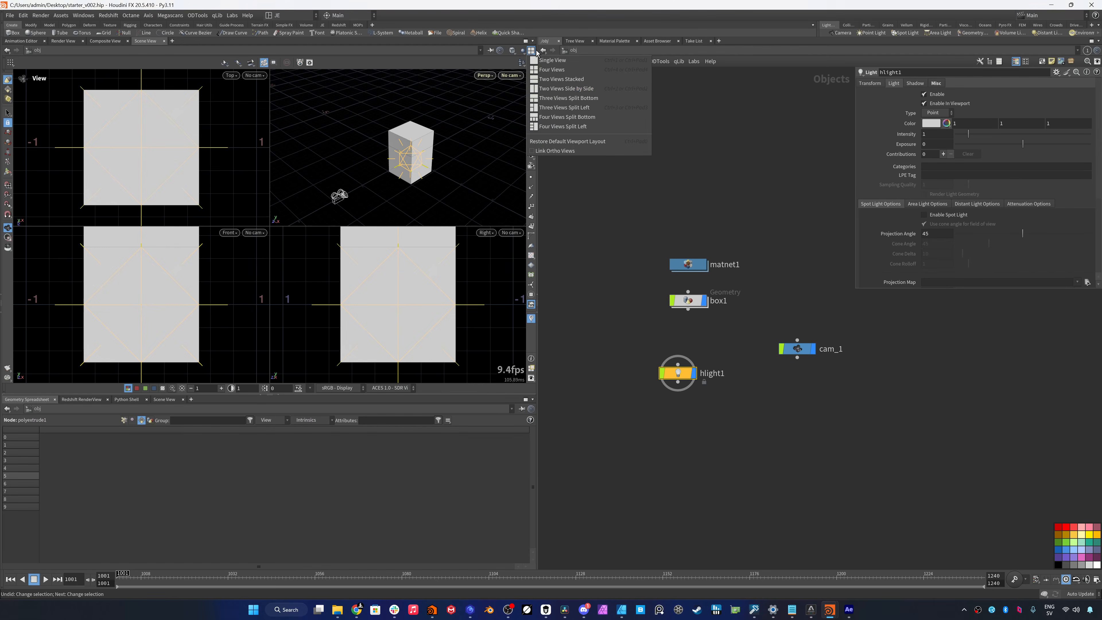
pyautogui.click(553, 106)
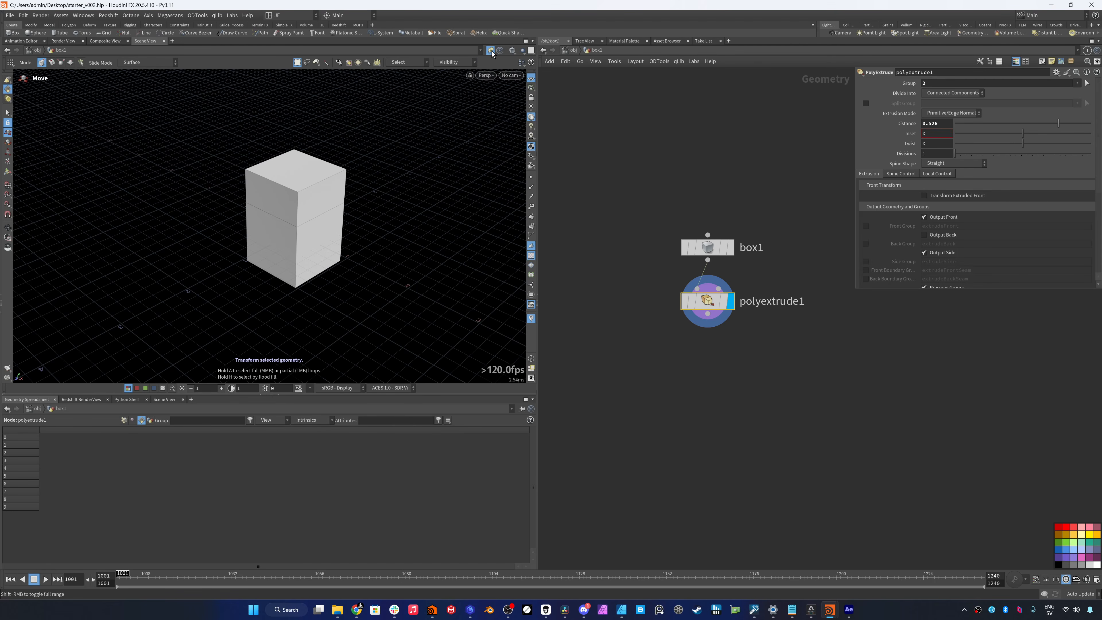
# - Assign the scene view pane to link group 1
pyautogui.click(490, 51)
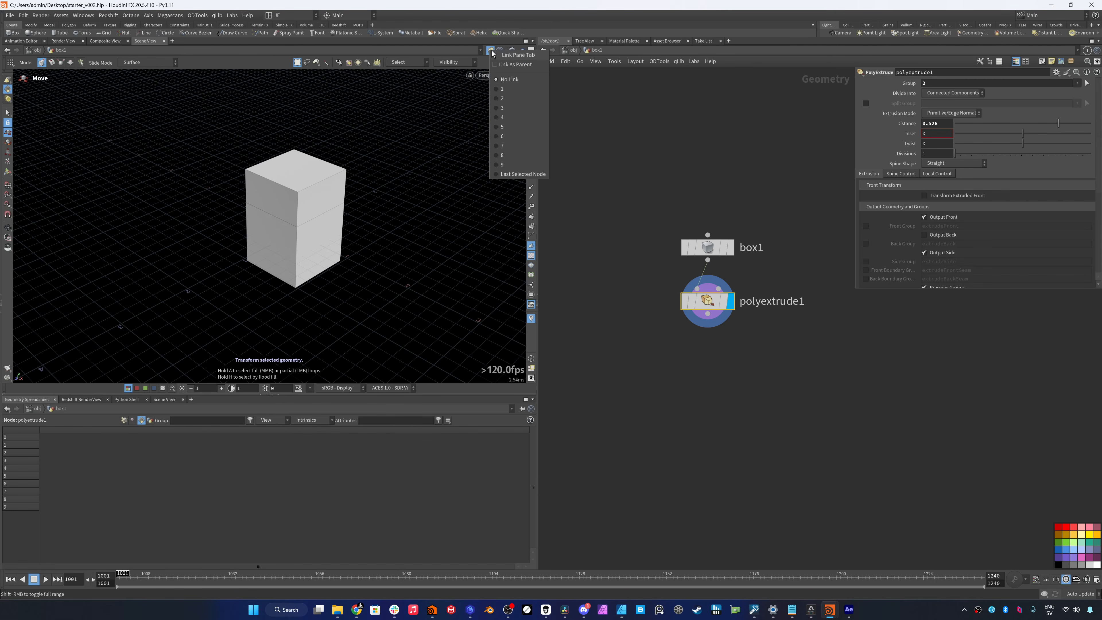
pyautogui.click(492, 51)
pyautogui.click(491, 51)
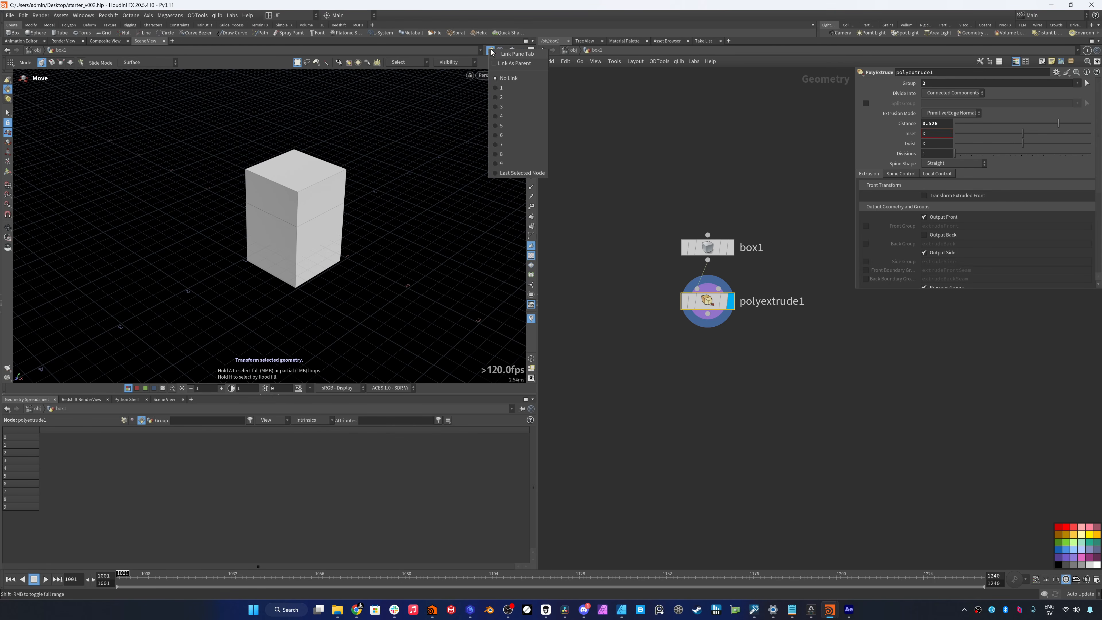
pyautogui.click(503, 88)
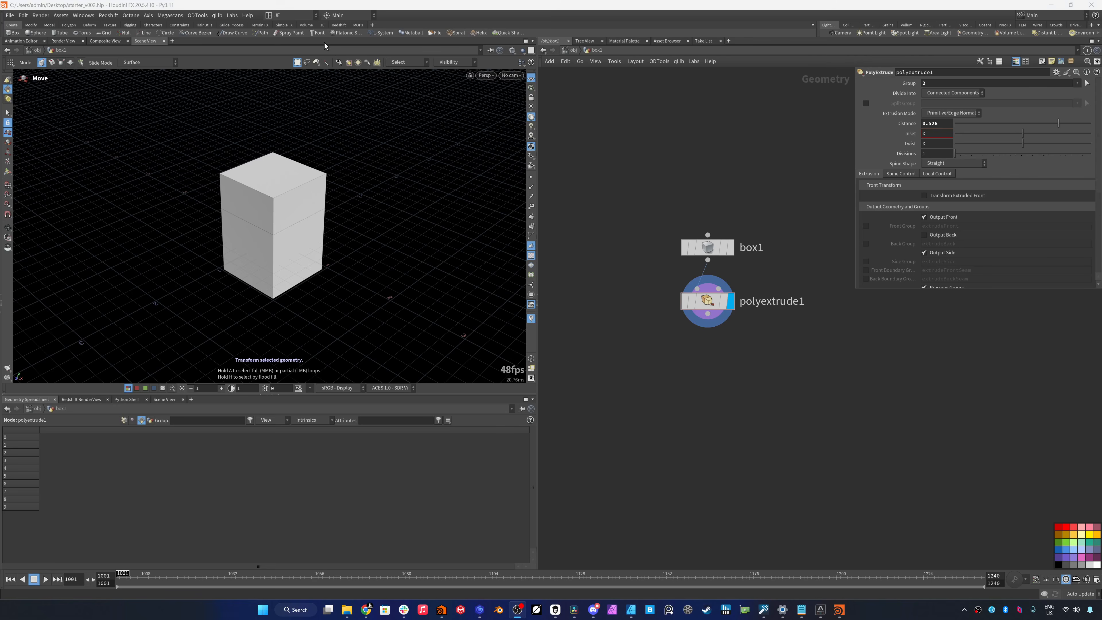
# - Switch to the JE_Complex desktop and select the box1 object in its first network editor
pyautogui.click(295, 16)
pyautogui.click(290, 82)
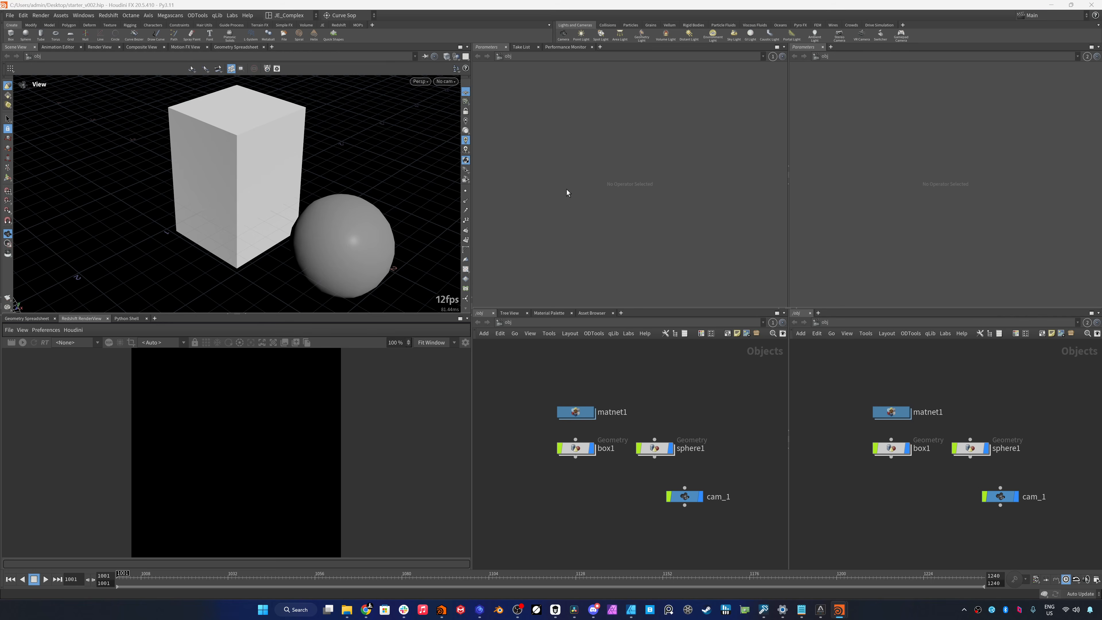
pyautogui.click(575, 448)
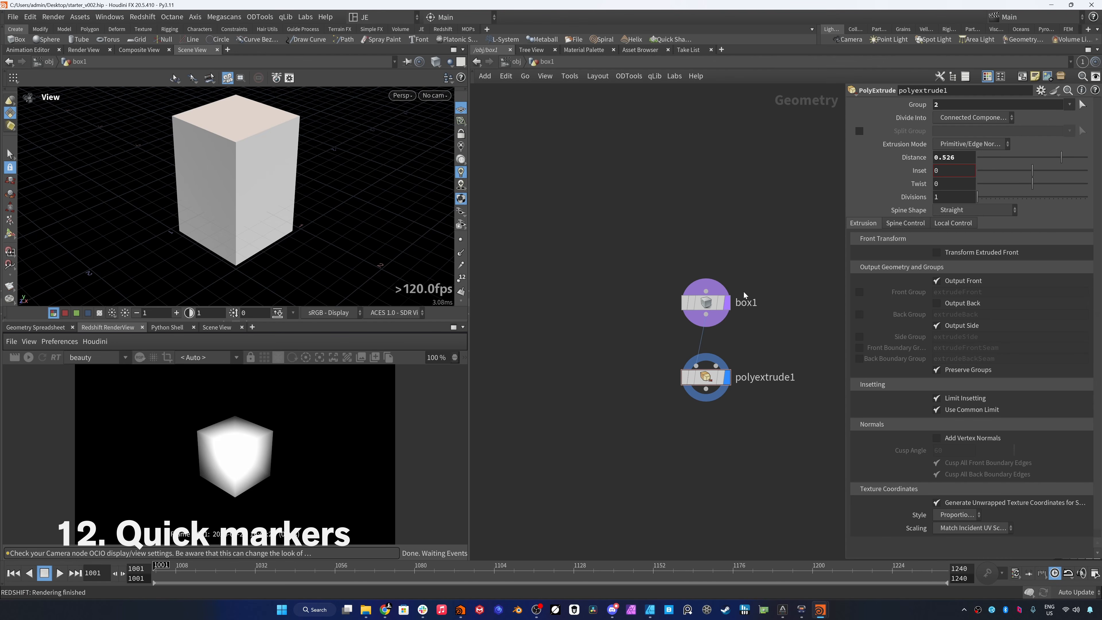
# - Set Quickmarks 1 through 5 on the box1 geometry network
pyautogui.hotkey('ctrl', '1')
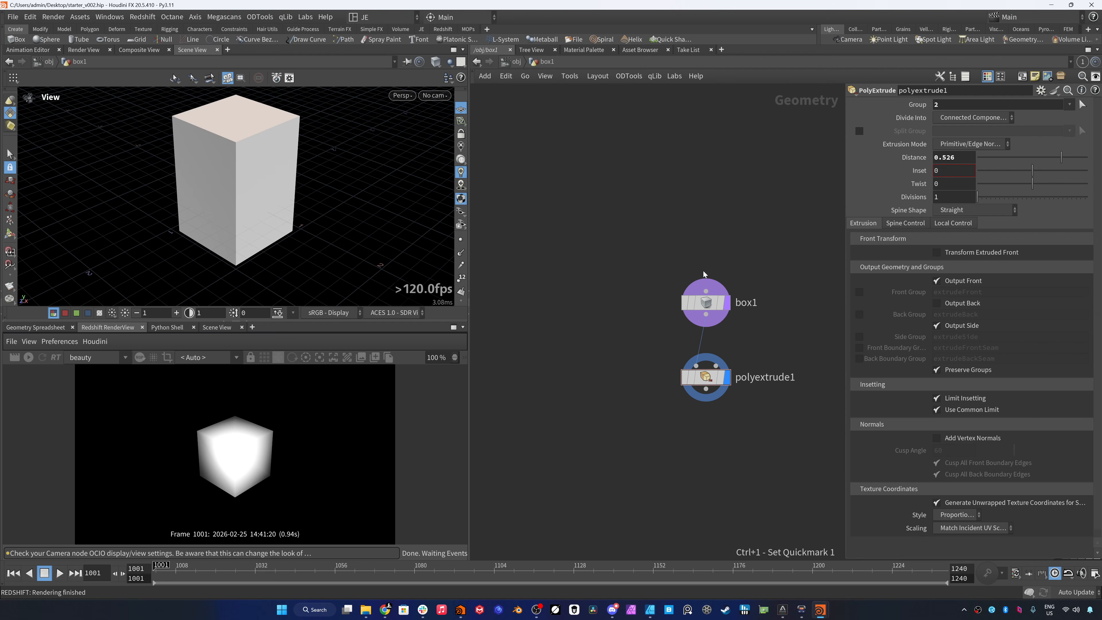
pyautogui.hotkey('ctrl', '1')
pyautogui.hotkey('ctrl', '2')
pyautogui.hotkey('ctrl', '3')
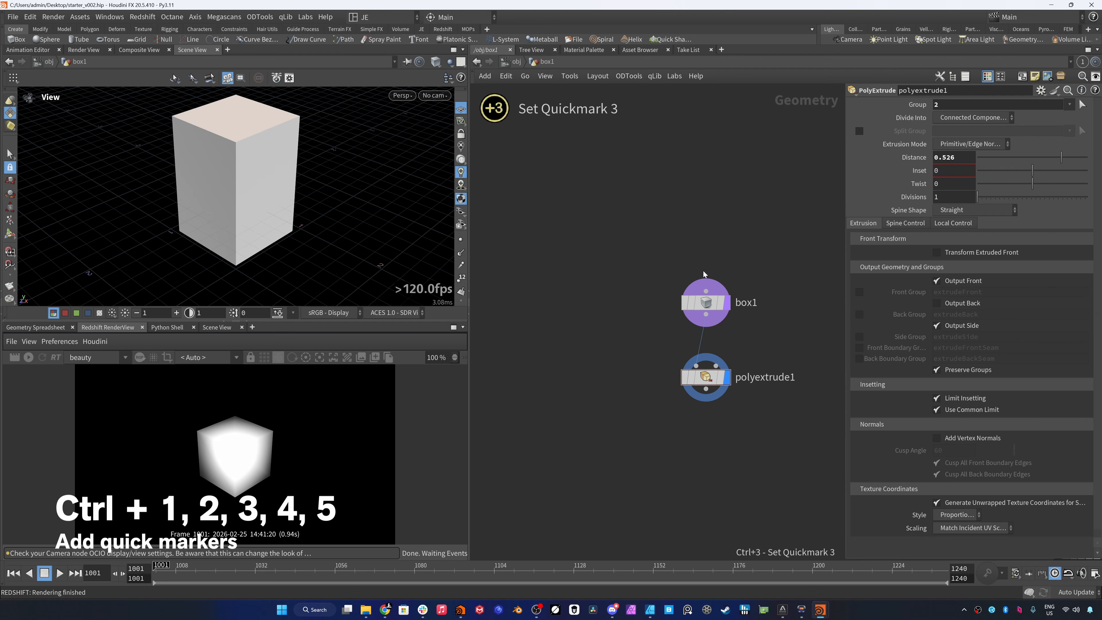
pyautogui.hotkey('ctrl', '4')
pyautogui.hotkey('ctrl', '5')
pyautogui.hotkey('ctrl', '1')
pyautogui.hotkey('ctrl', '2')
pyautogui.hotkey('ctrl', '3')
pyautogui.hotkey('ctrl', '4')
pyautogui.hotkey('ctrl', '1')
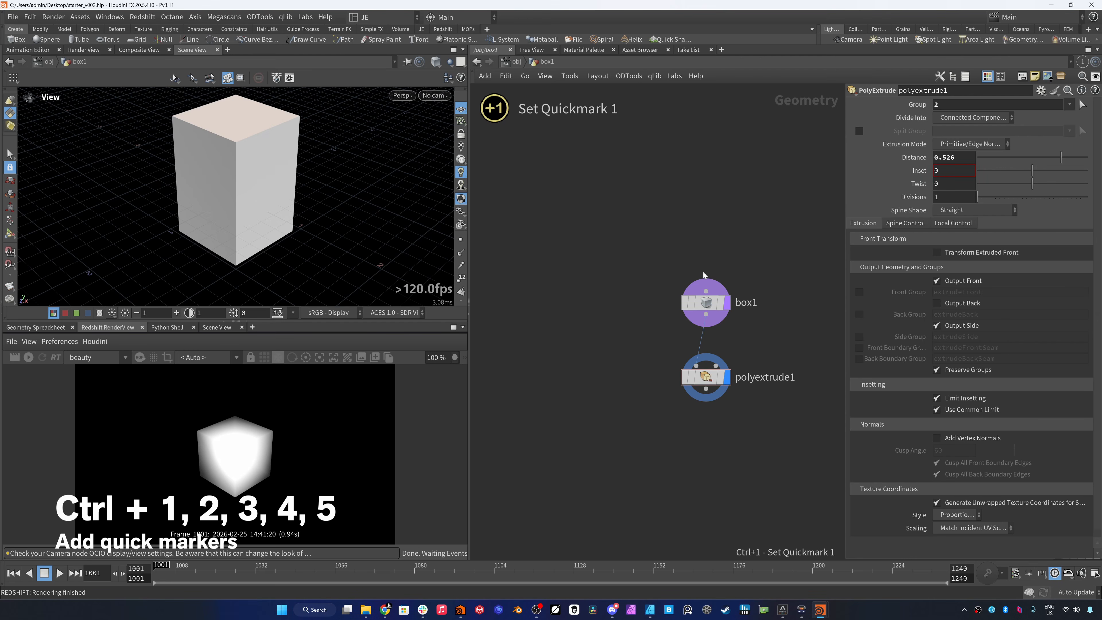
# - Go up to the object level and jump back into the box1 network with Quickmark 1
pyautogui.click(516, 62)
pyautogui.click(628, 258)
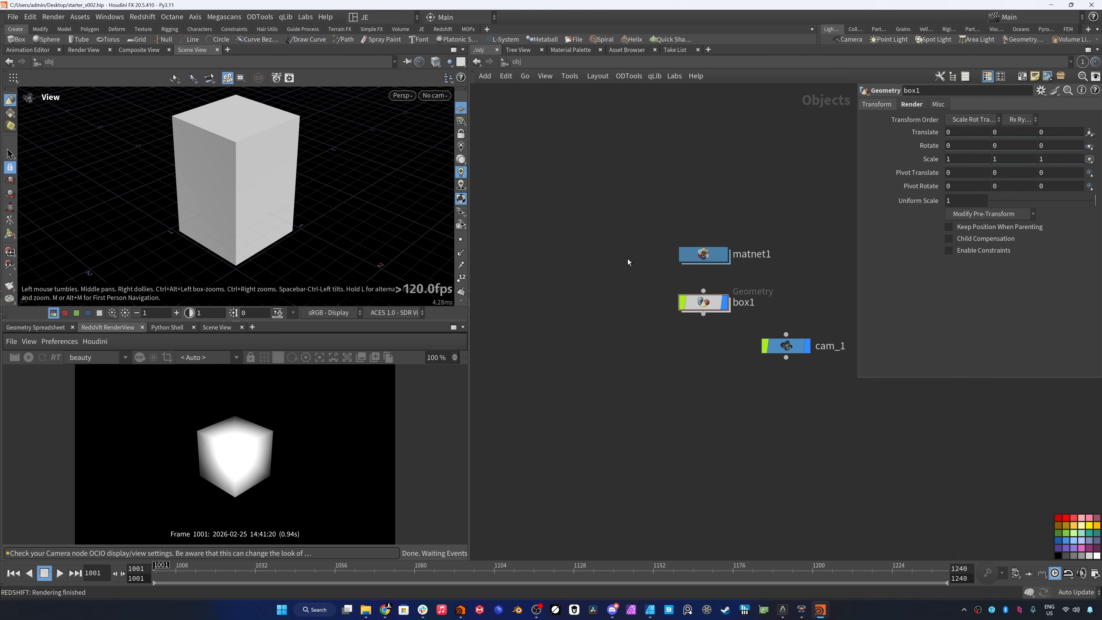
pyautogui.press('1')
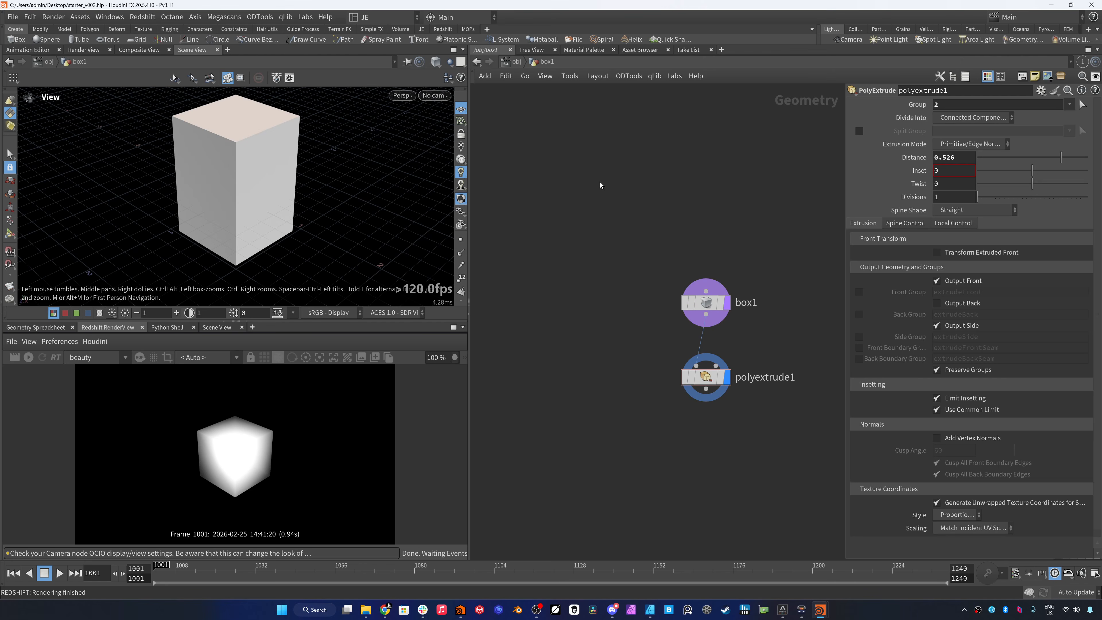
# - Return to the object level, enter matnet1 and set Quickmark 2 on its network
pyautogui.click(521, 65)
pyautogui.doubleClick(714, 263)
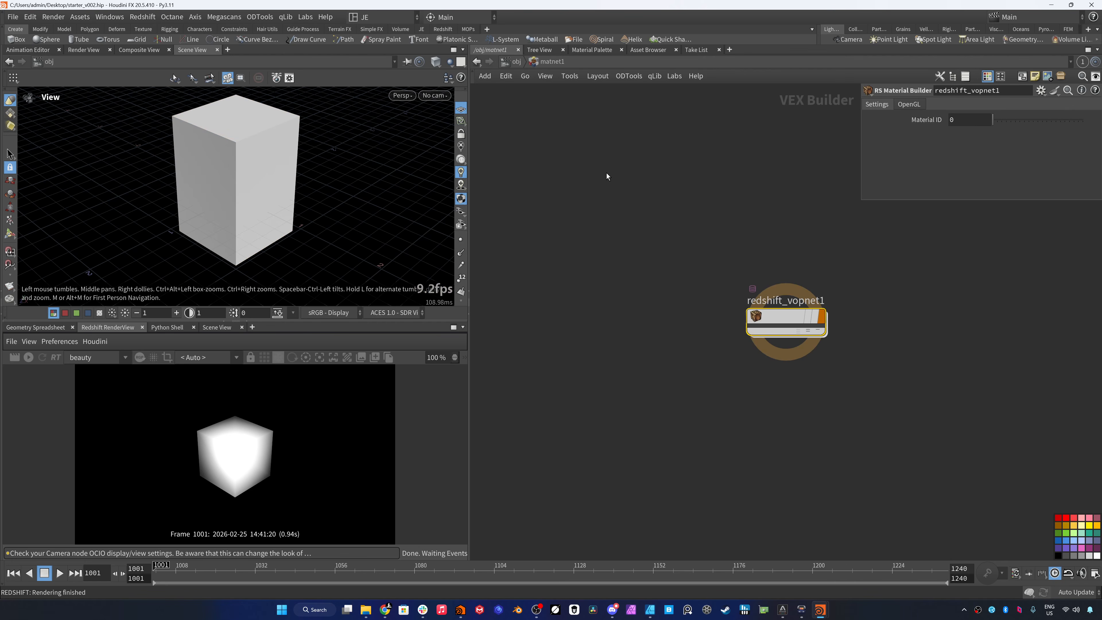
pyautogui.hotkey('ctrl', '2')
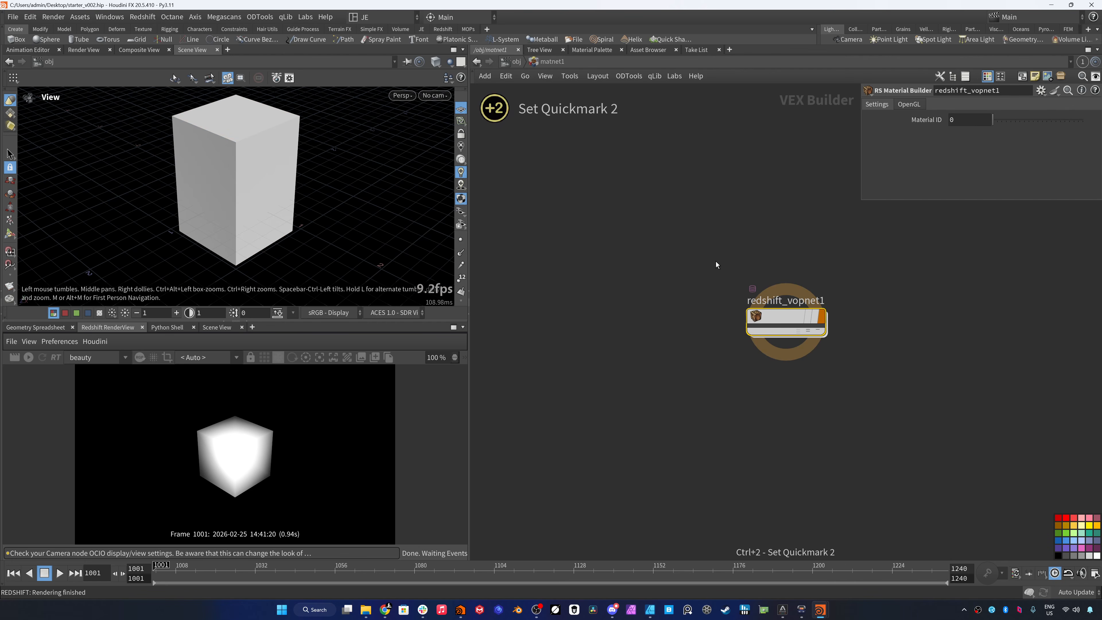
# - From the object level, jump to Quickmark 1 and Quickmark 2, and go back up to the object level
pyautogui.press('u')
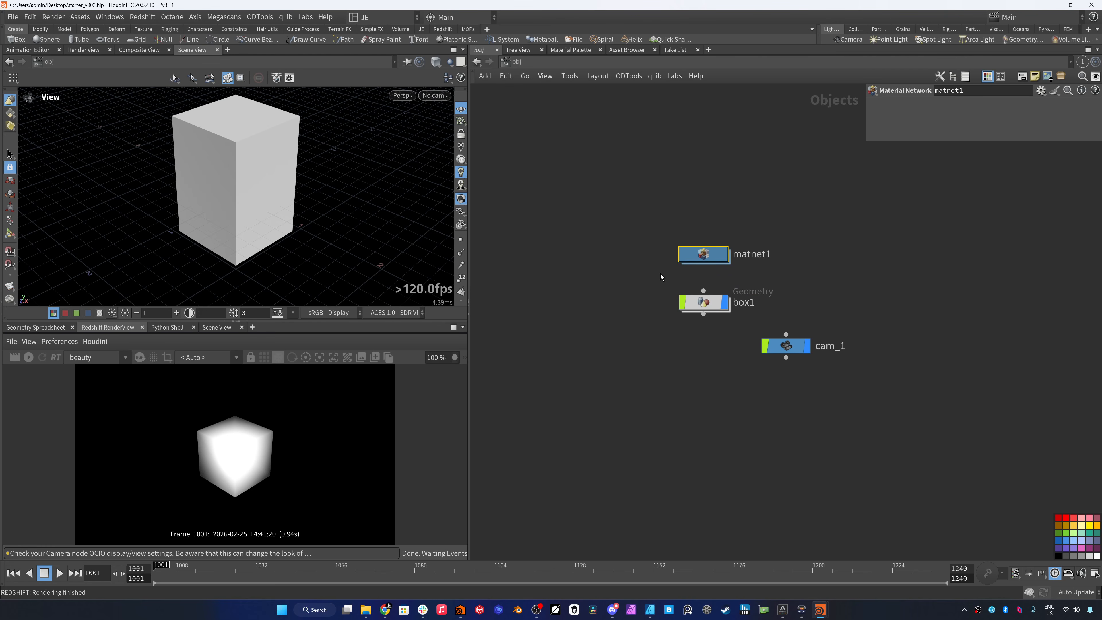
pyautogui.press('1')
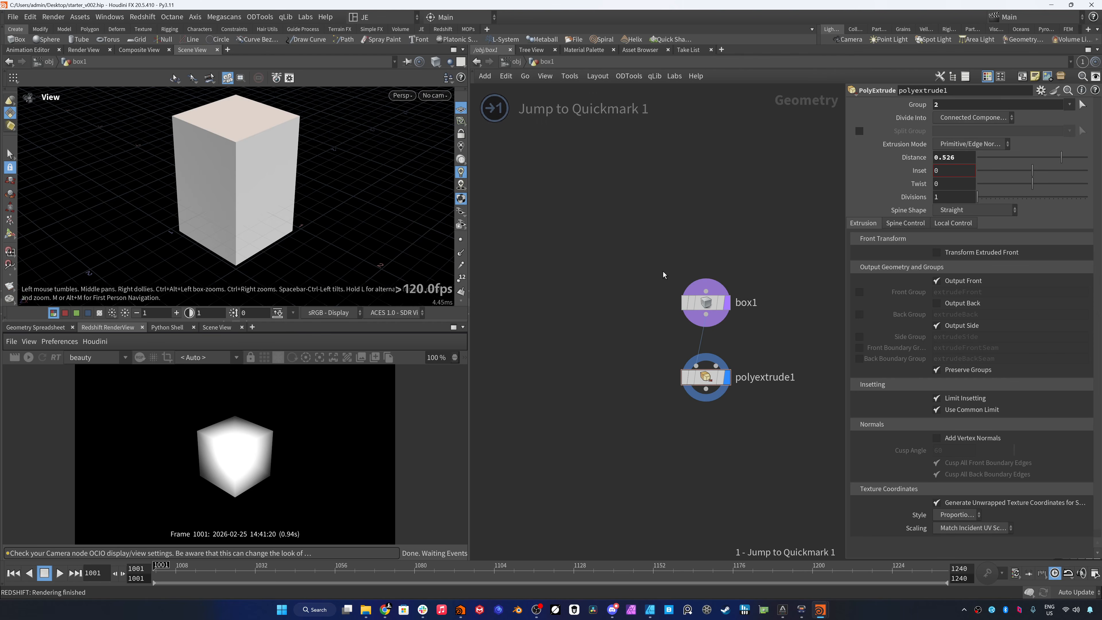
pyautogui.press('2')
pyautogui.press('u')
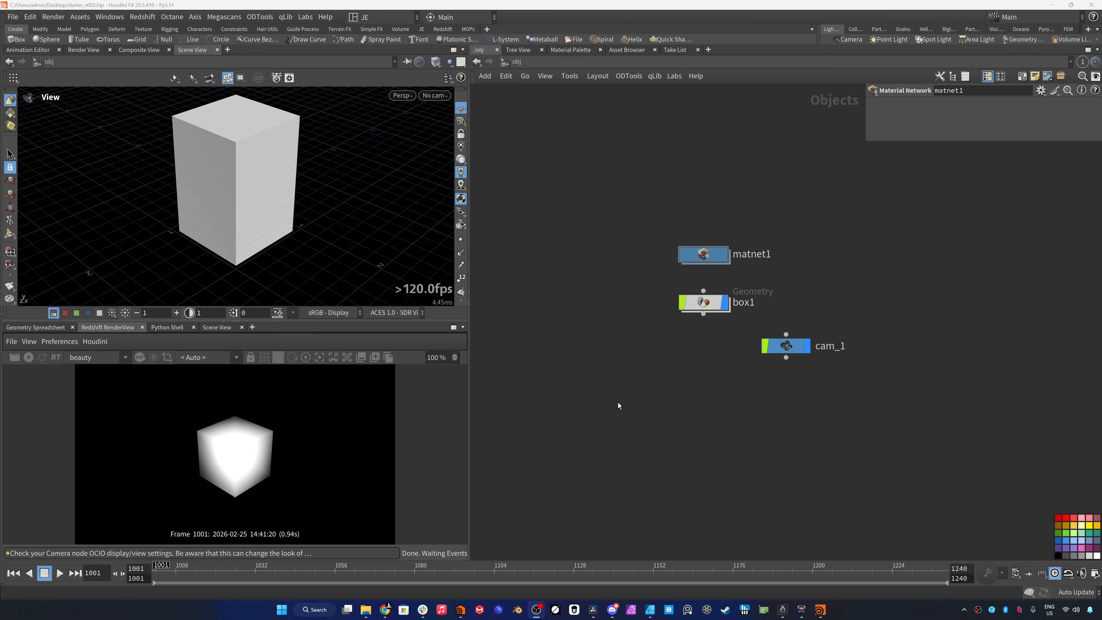
# - Switch to Chrome and look through the setting flags and flag hotkeys sections of Houdini's node flags documentation
pyautogui.click(384, 609)
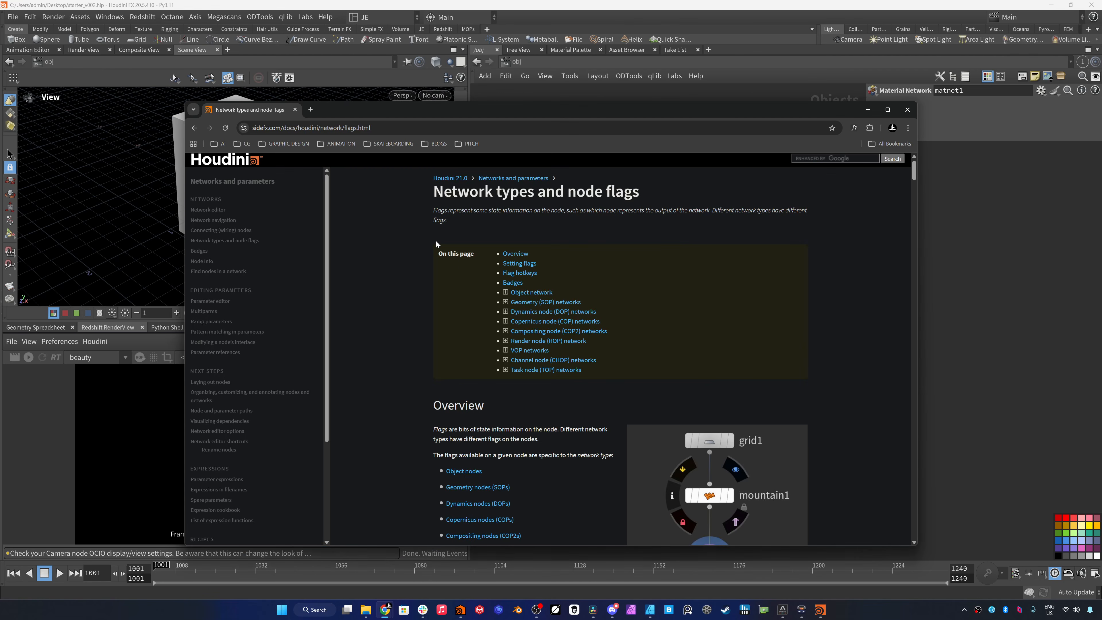
pyautogui.scroll(-15, 435, 230)
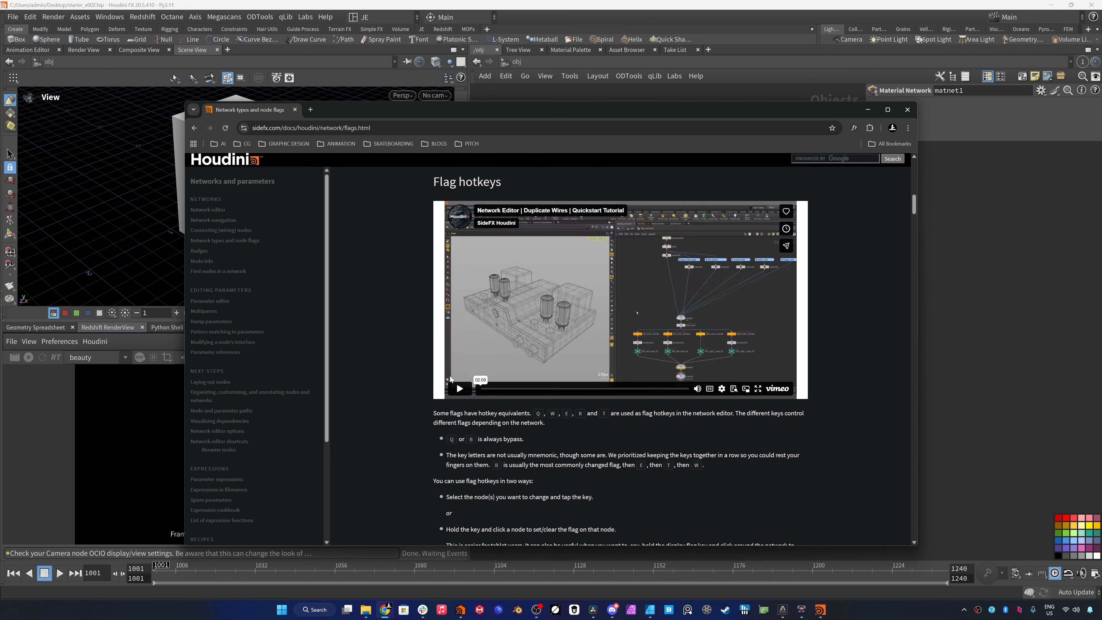
pyautogui.scroll(-5, 422, 370)
pyautogui.scroll(8, 427, 355)
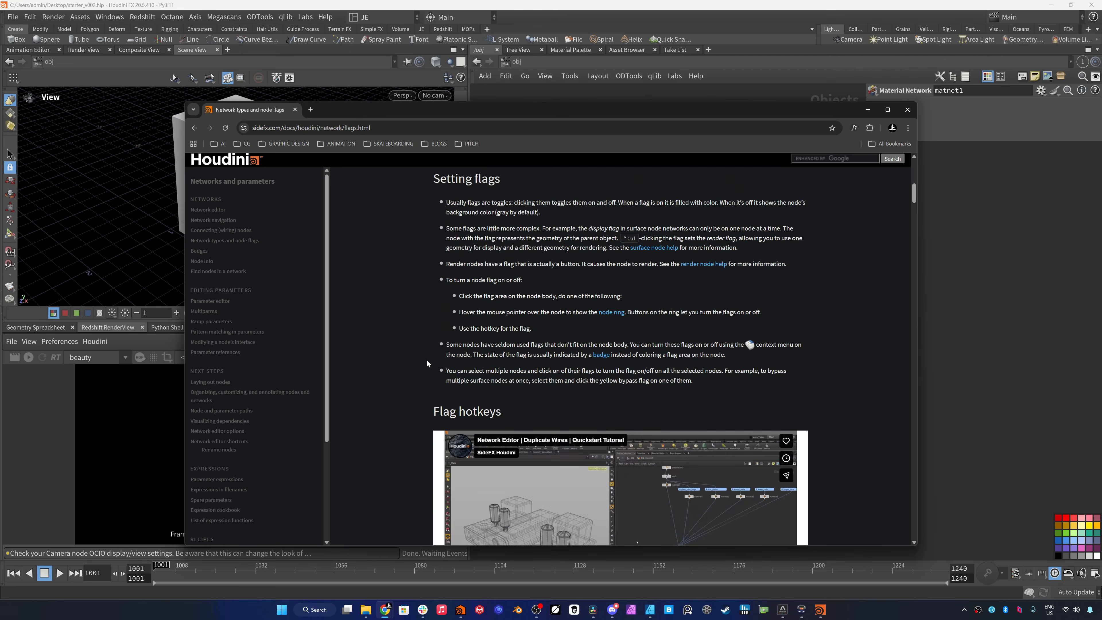
pyautogui.scroll(-8, 426, 359)
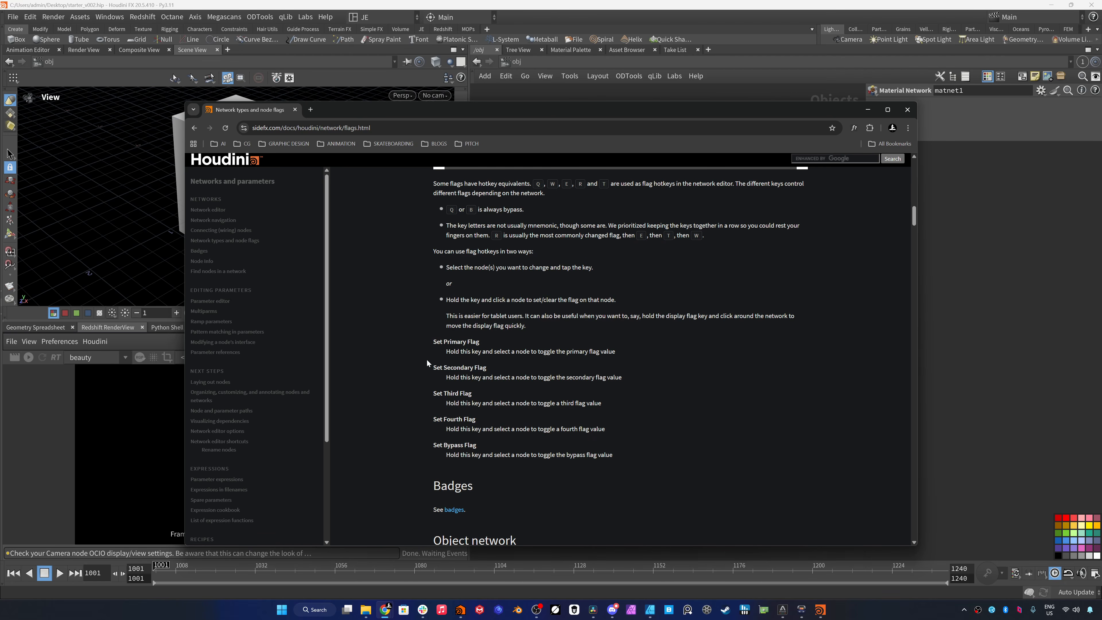